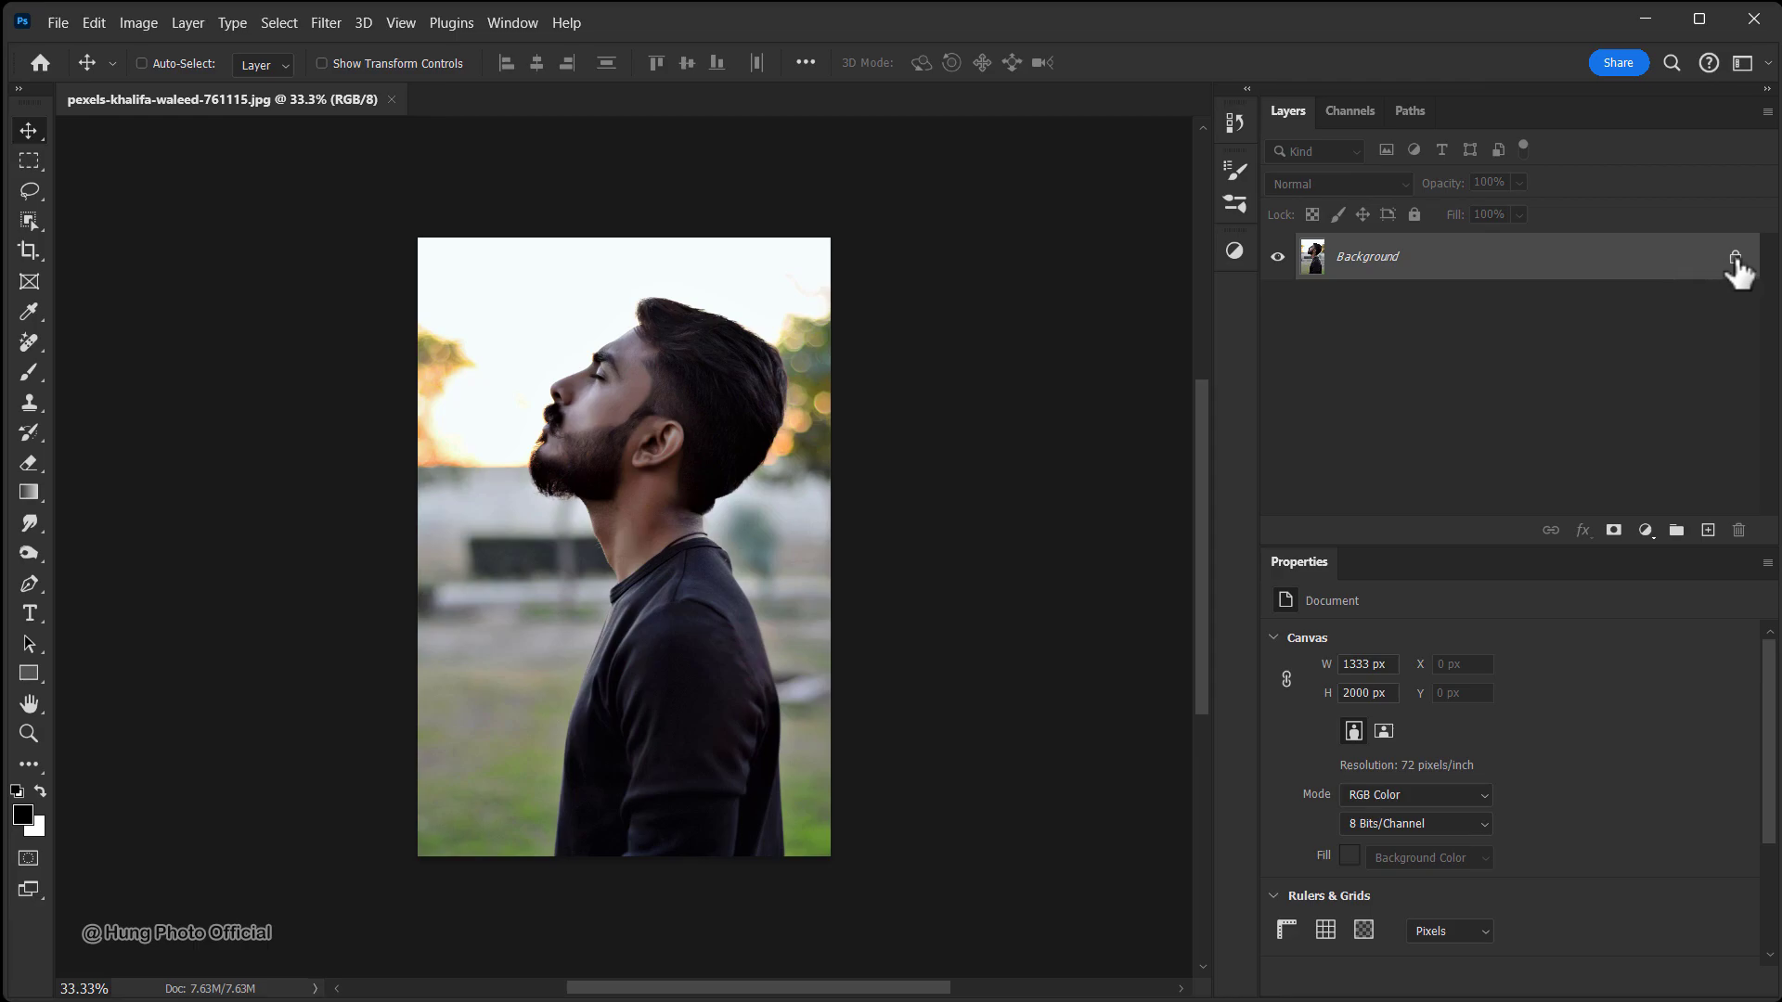
Unlock the Background layer, remove the photo's background around the man, and apply the resulting layer mask
click(1734, 258)
scroll(1485, 761, down, 2)
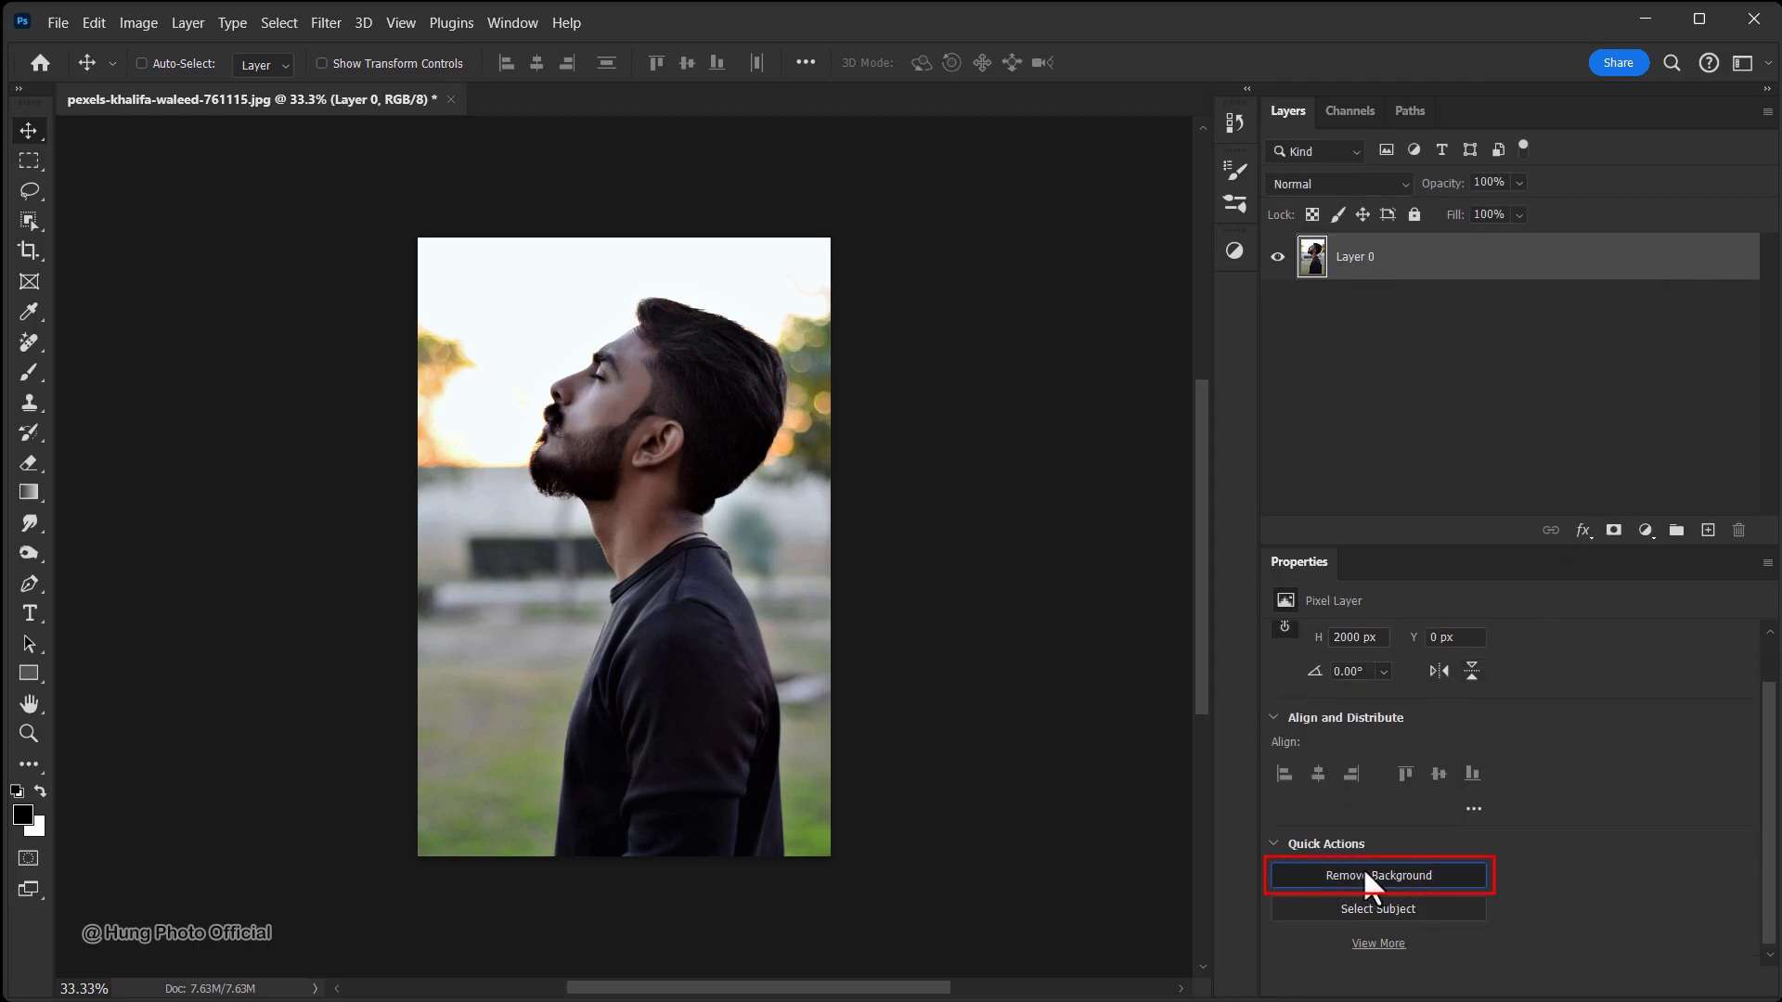
right_click(1361, 262)
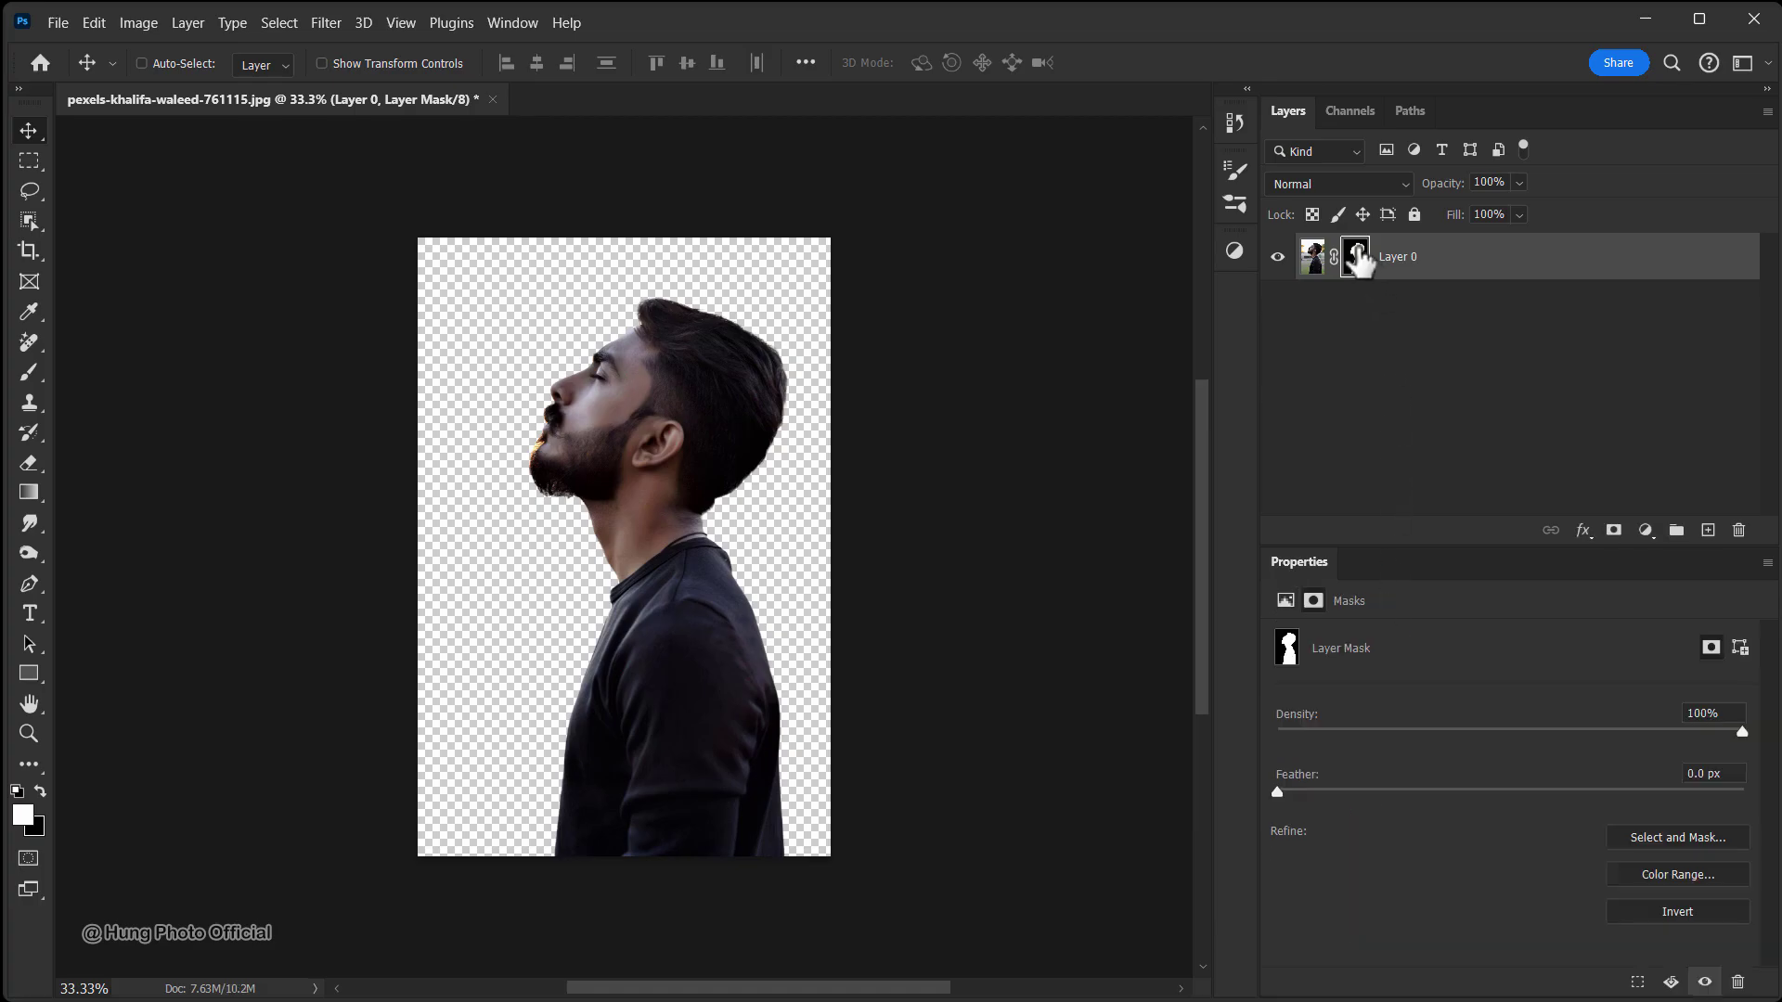
click(1384, 314)
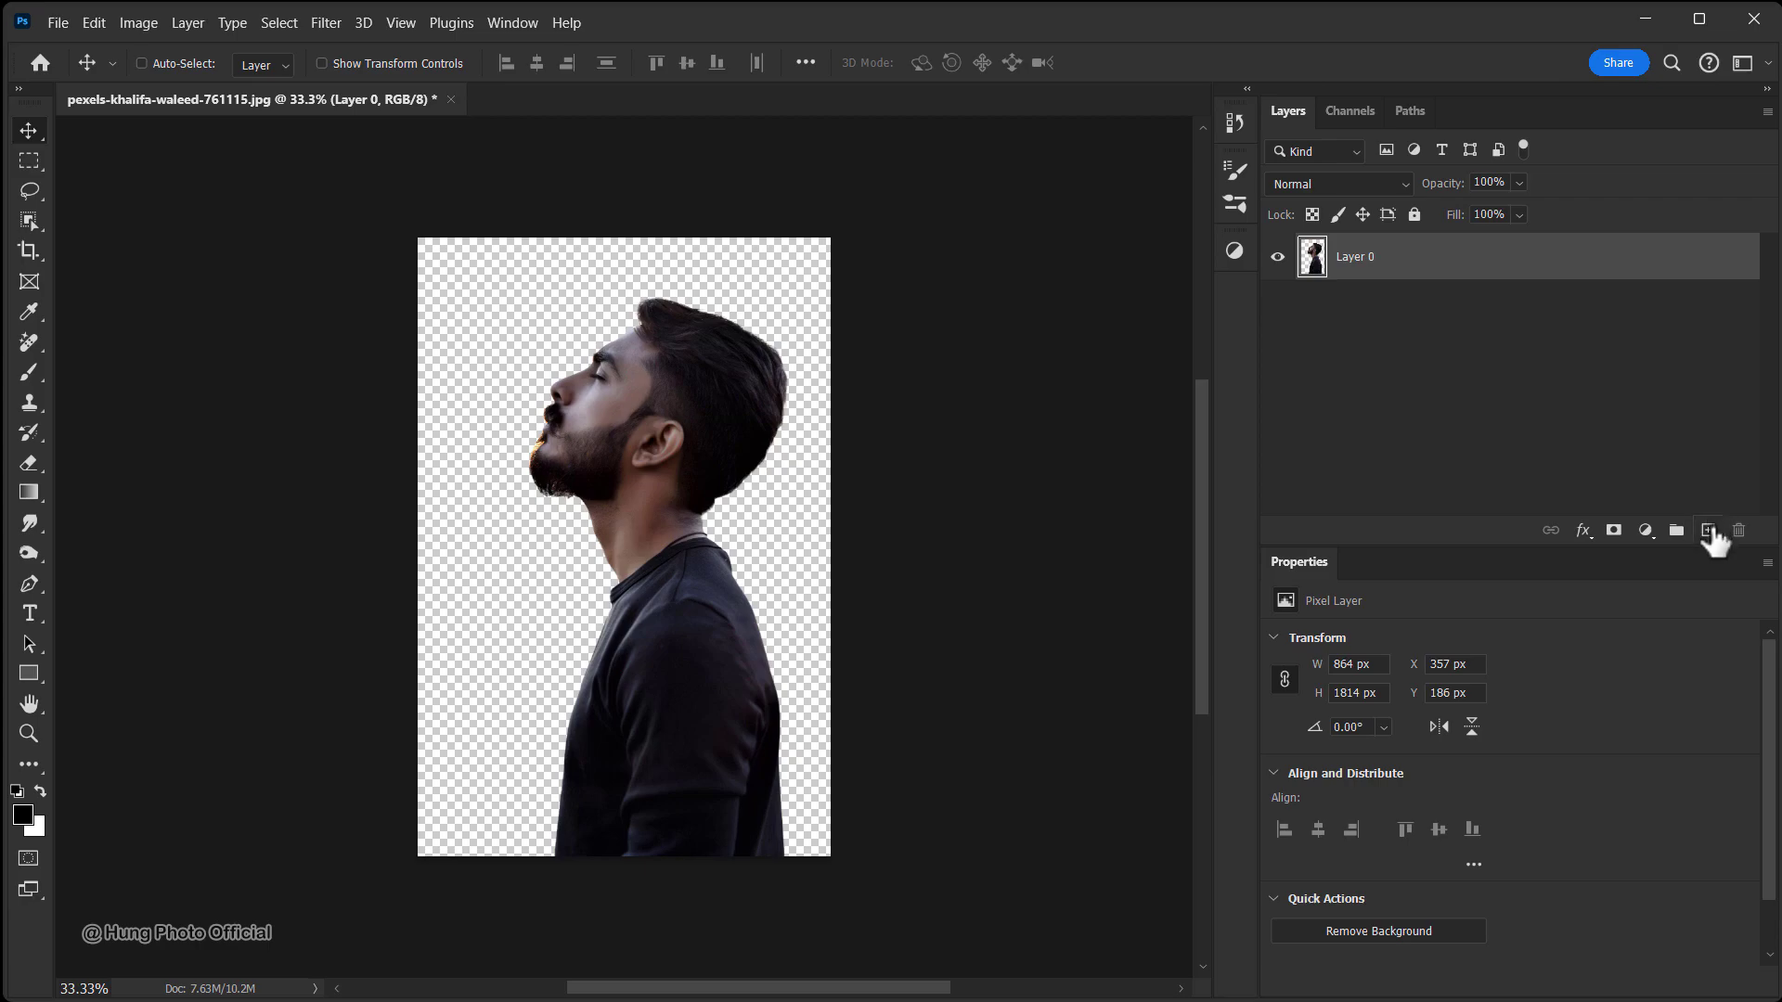
Add an empty layer beneath the cutout and widen the canvas symmetrically into landscape format with the Crop tool
drag(1448, 266, 1441, 330)
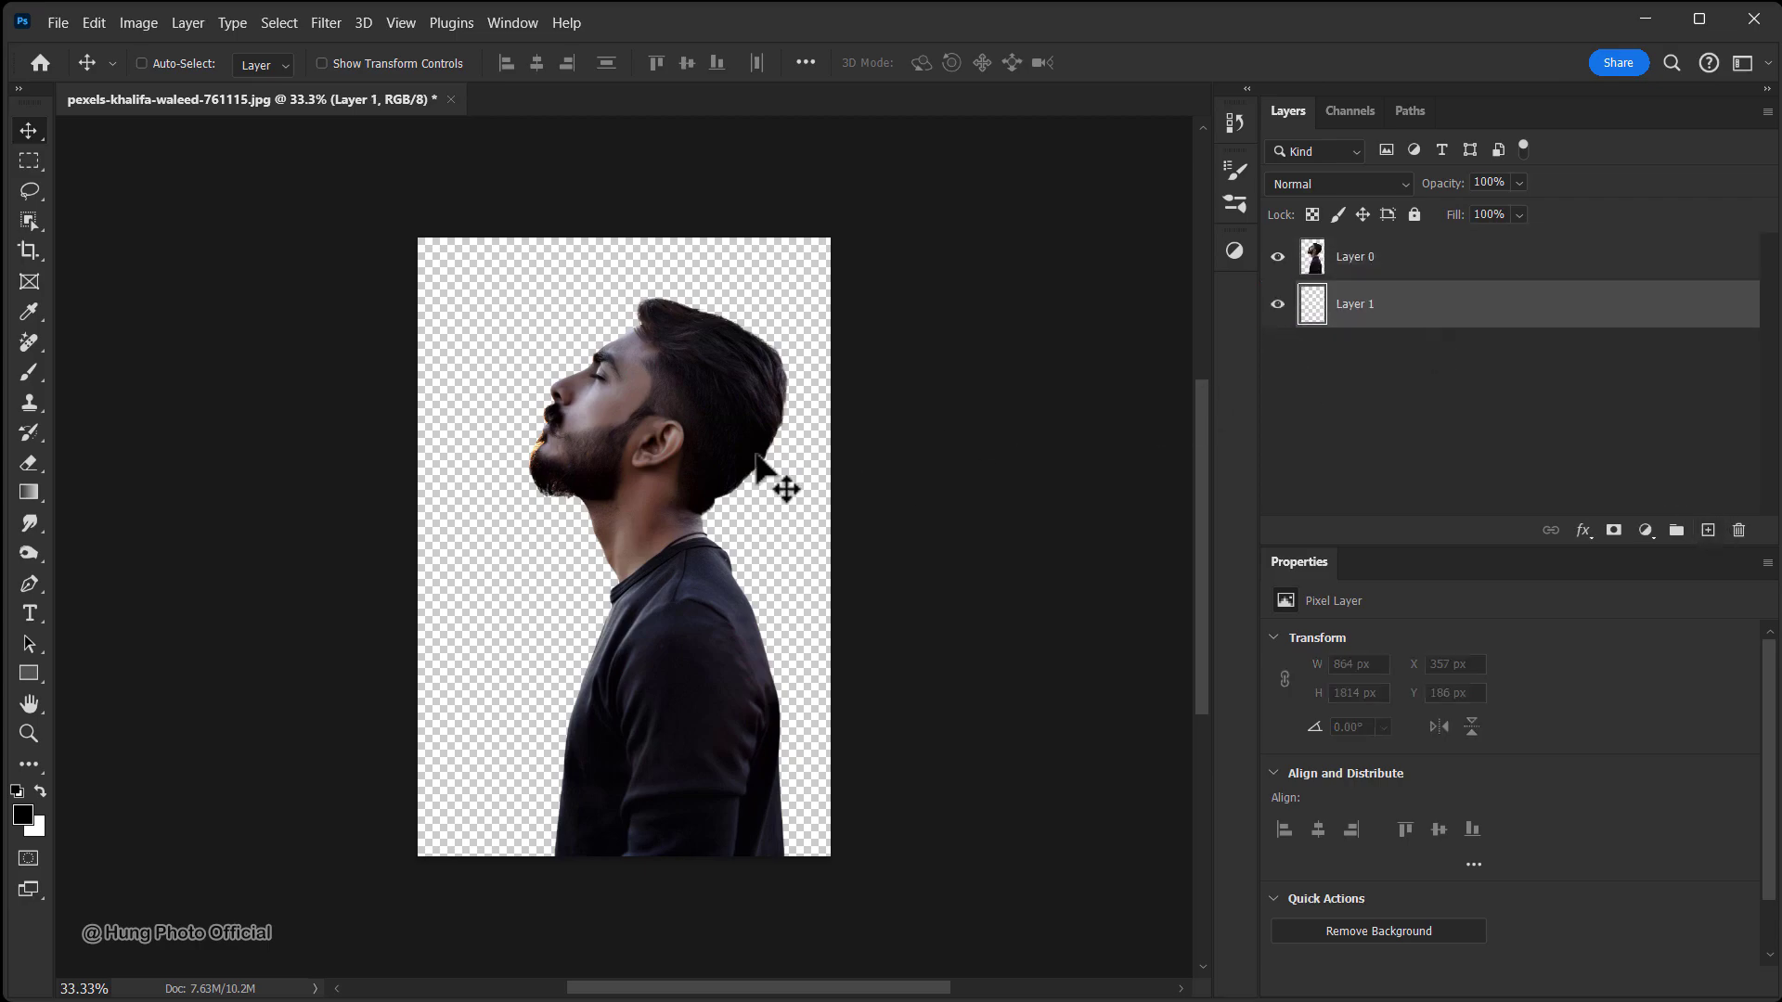
click(29, 251)
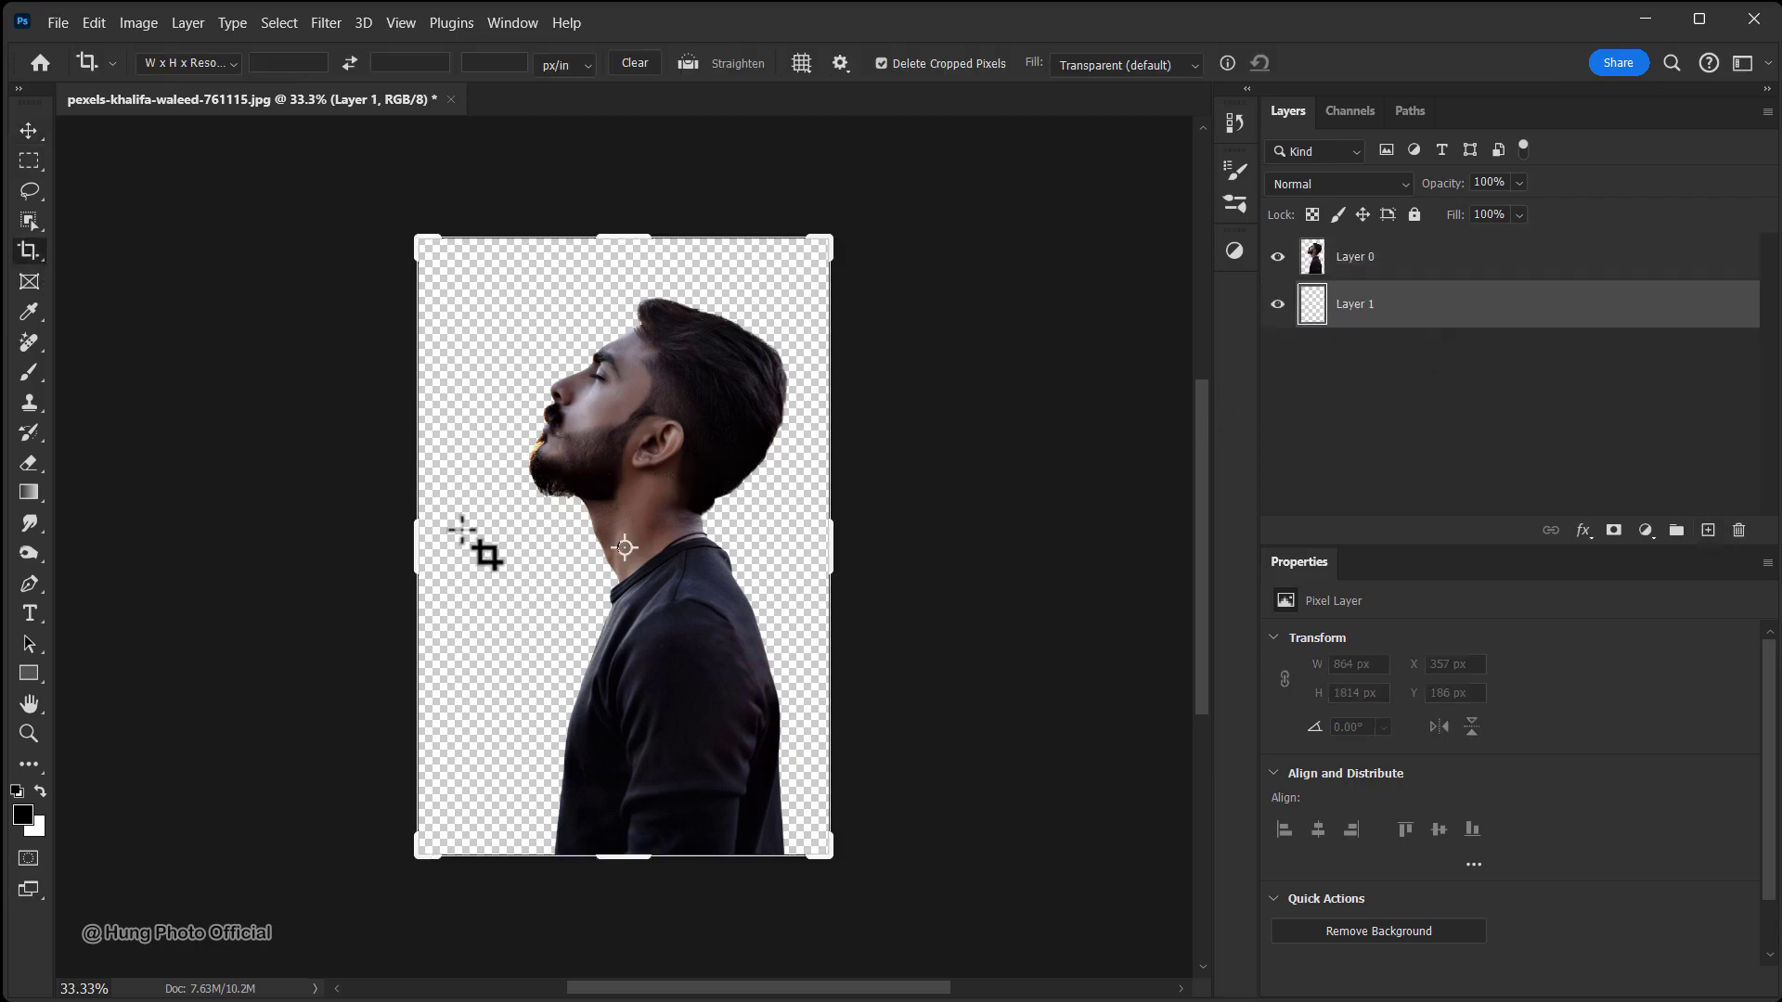
drag(418, 543, 87, 508)
key(Return)
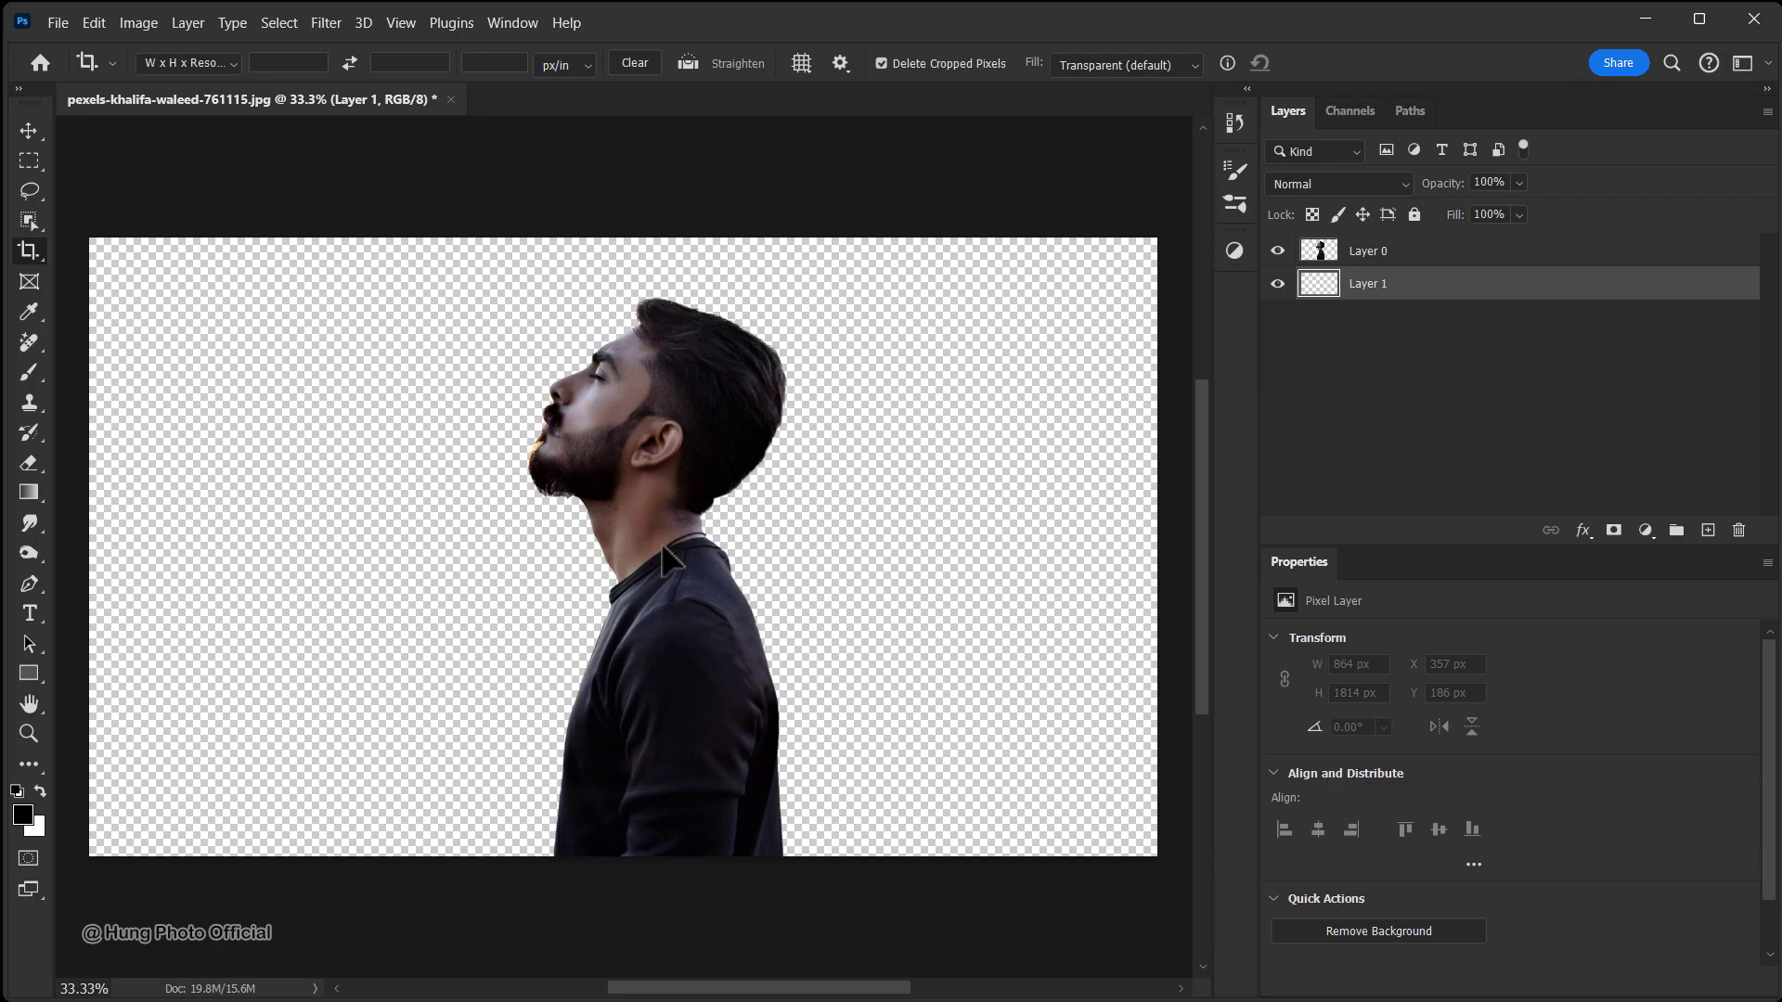
Fill the backdrop with a radial gradient, white at the man's shoulder and fading to black beyond the canvas's left edge
click(27, 490)
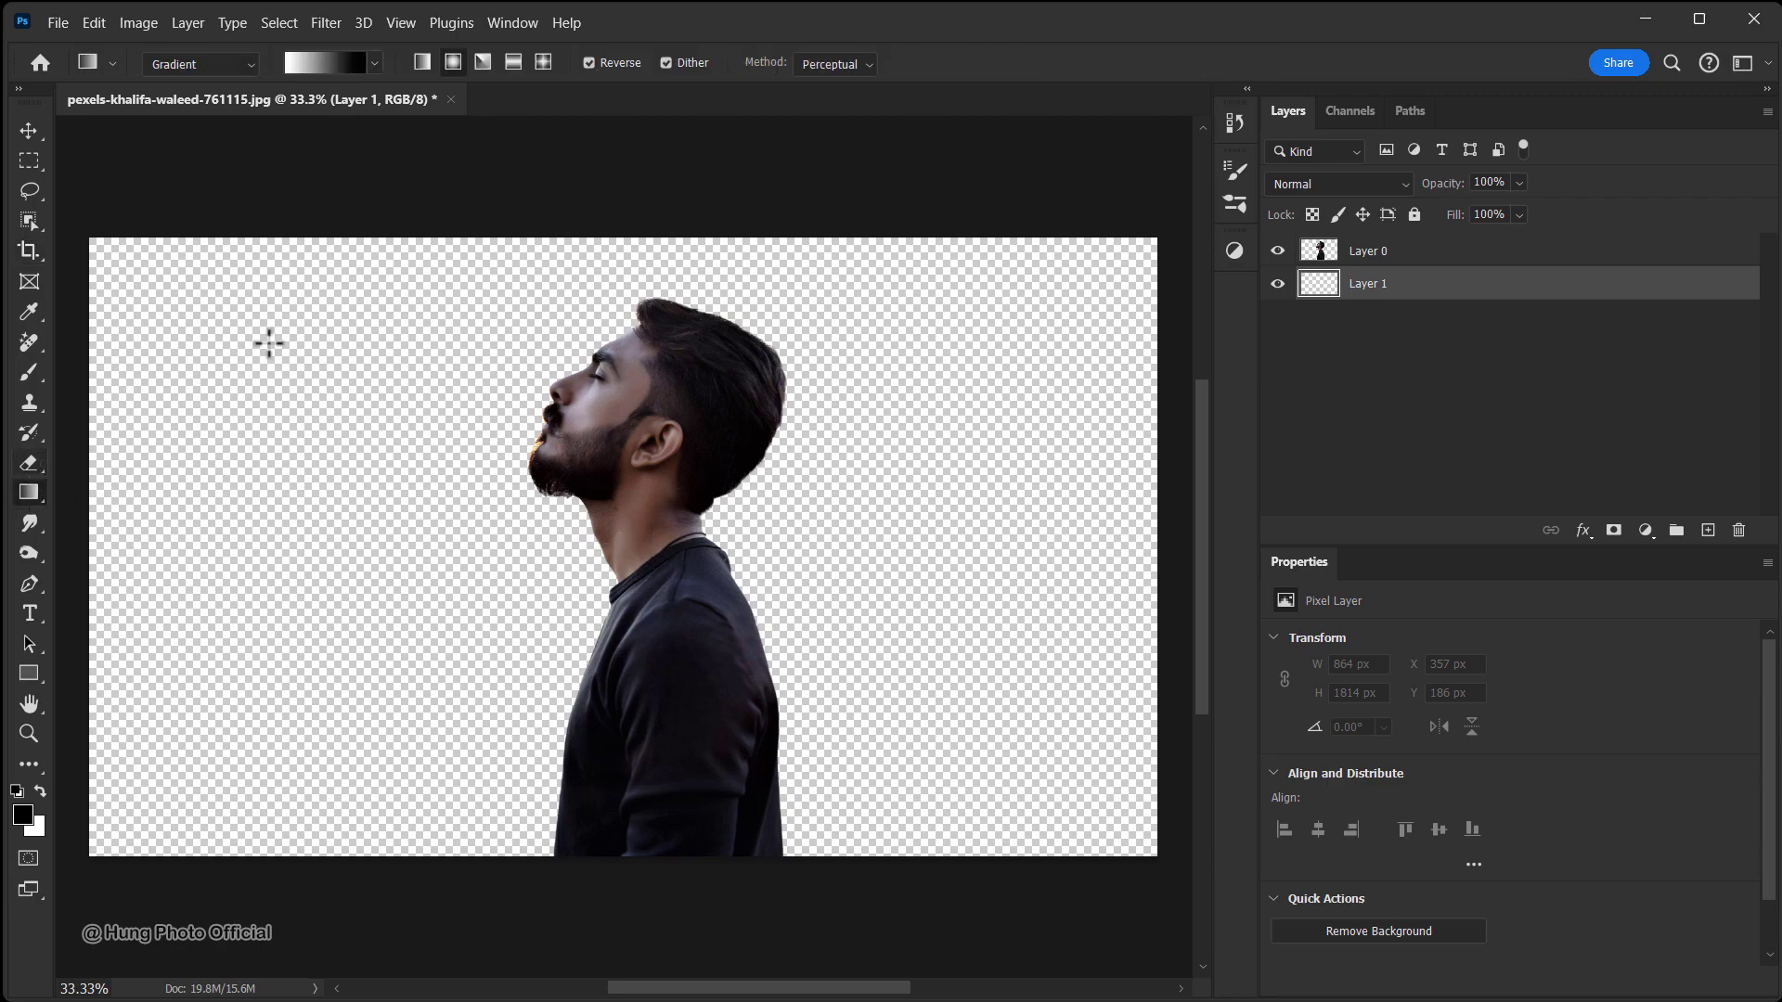
click(330, 58)
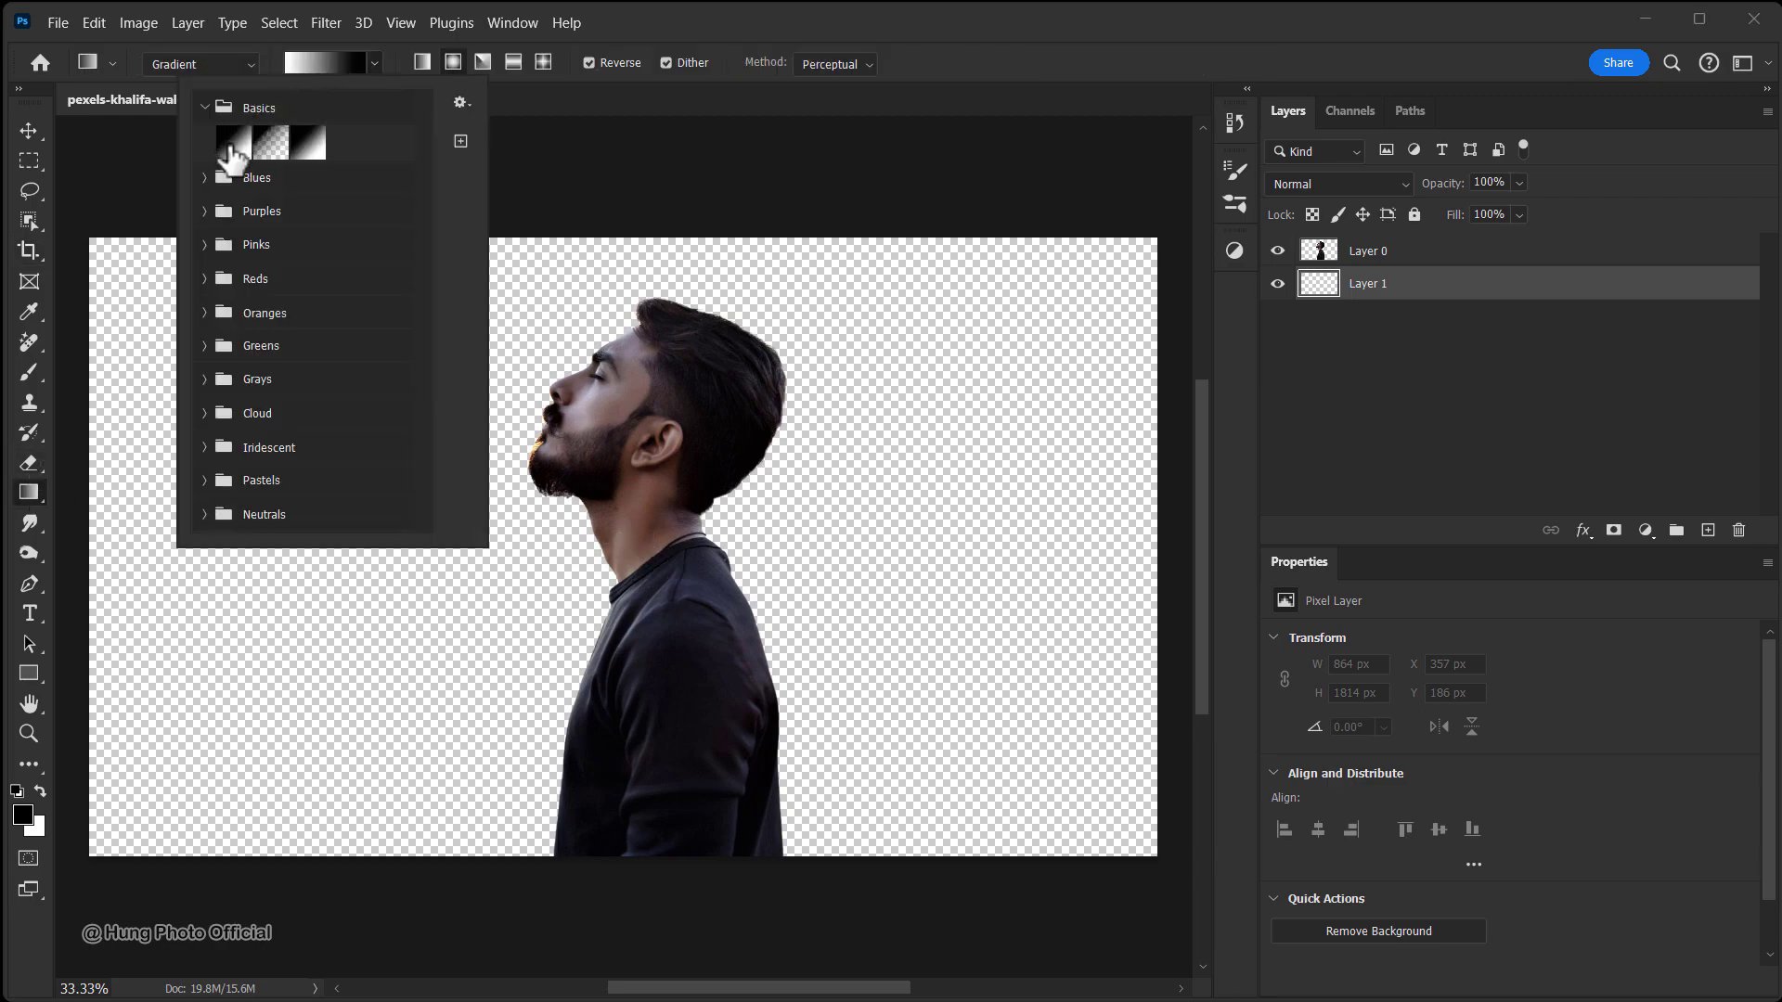
click(452, 60)
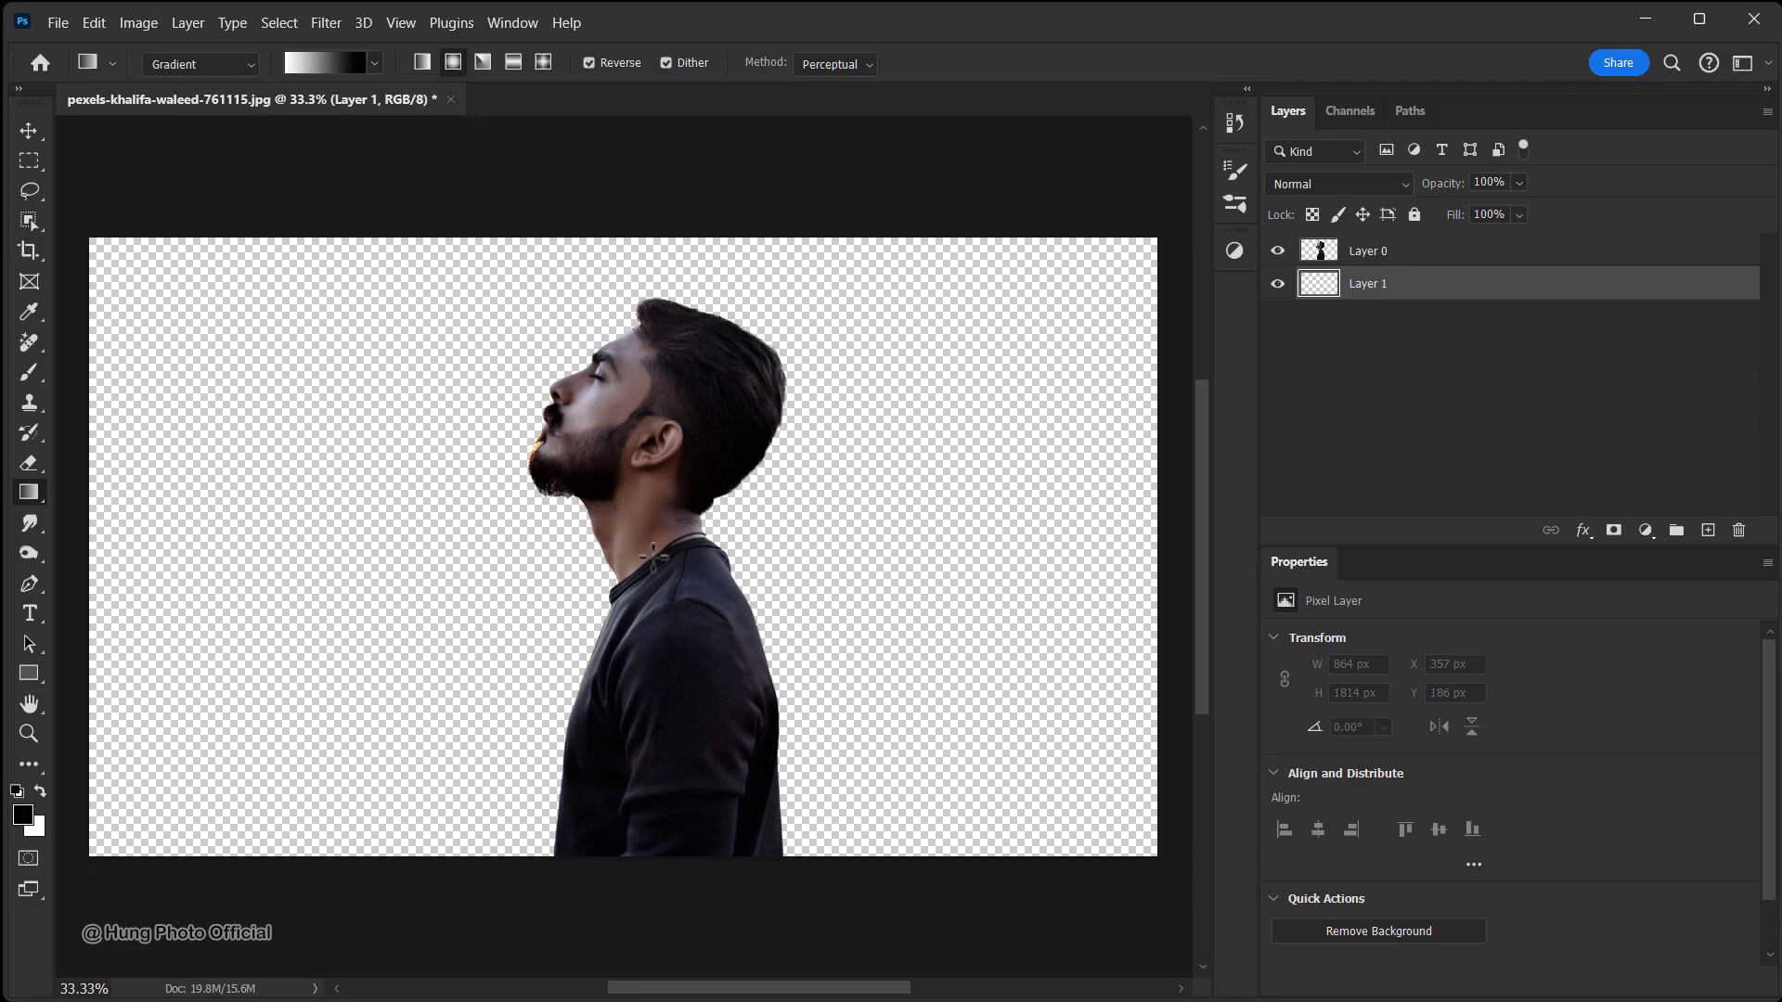
drag(659, 576, 127, 533)
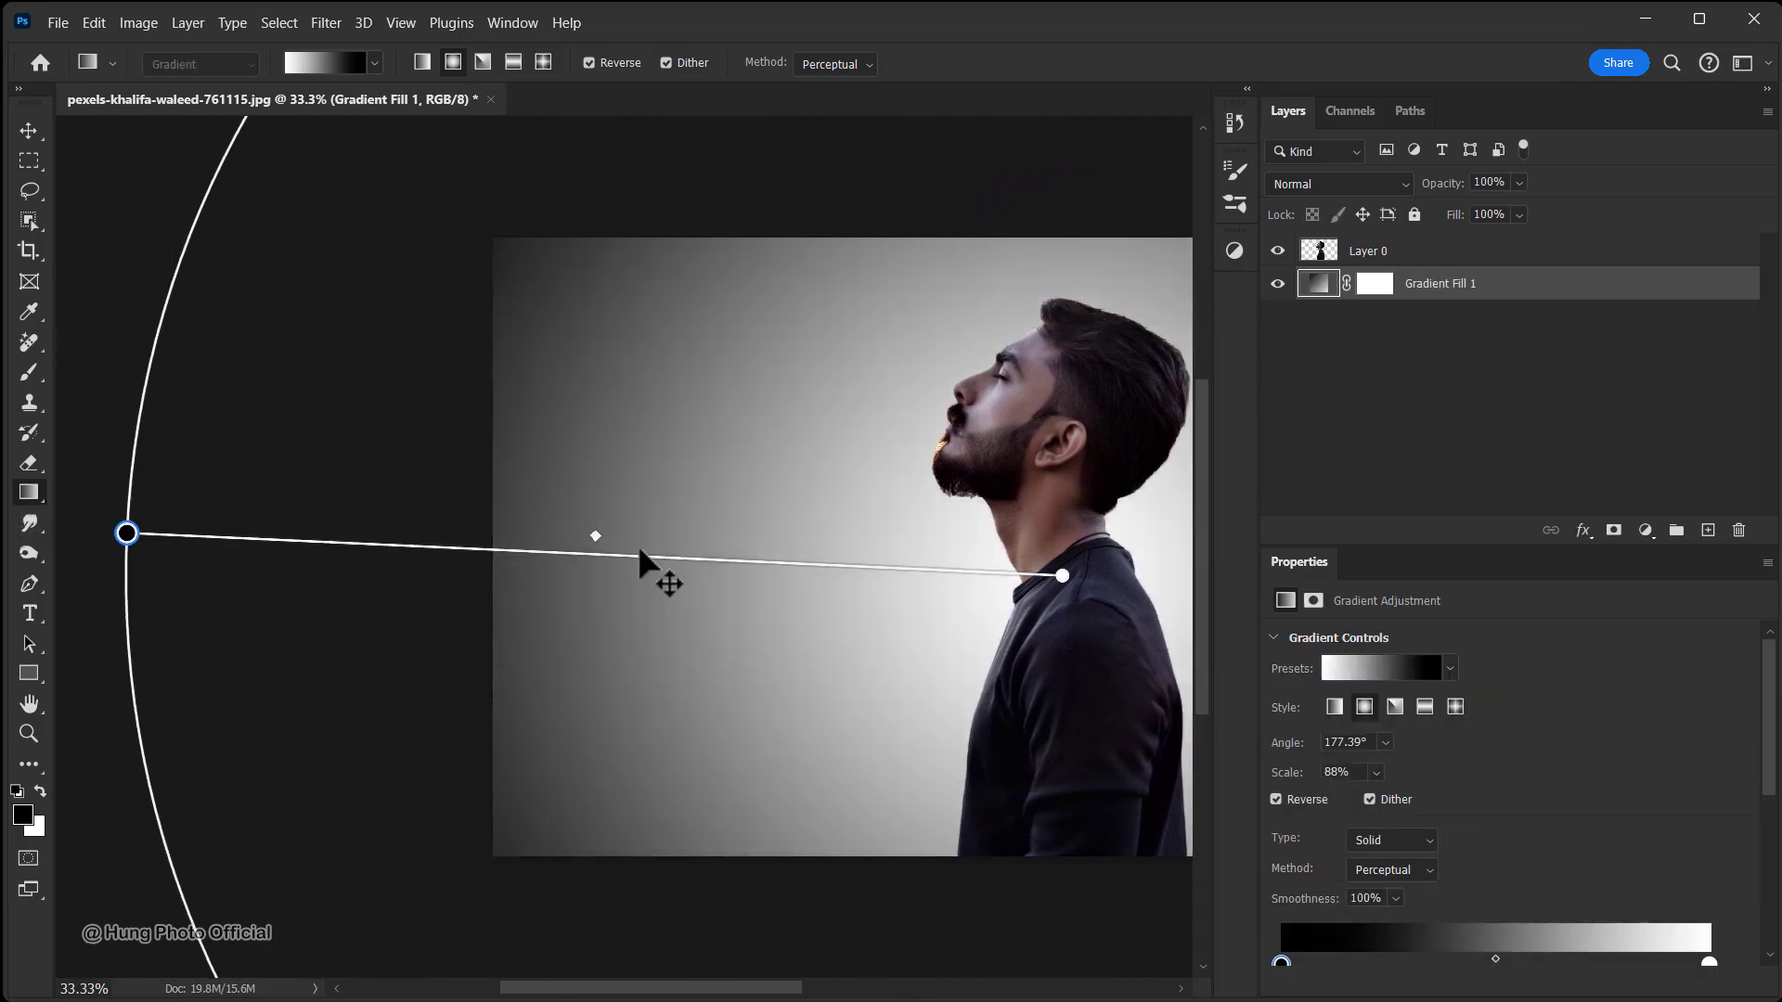
drag(1014, 655, 665, 633)
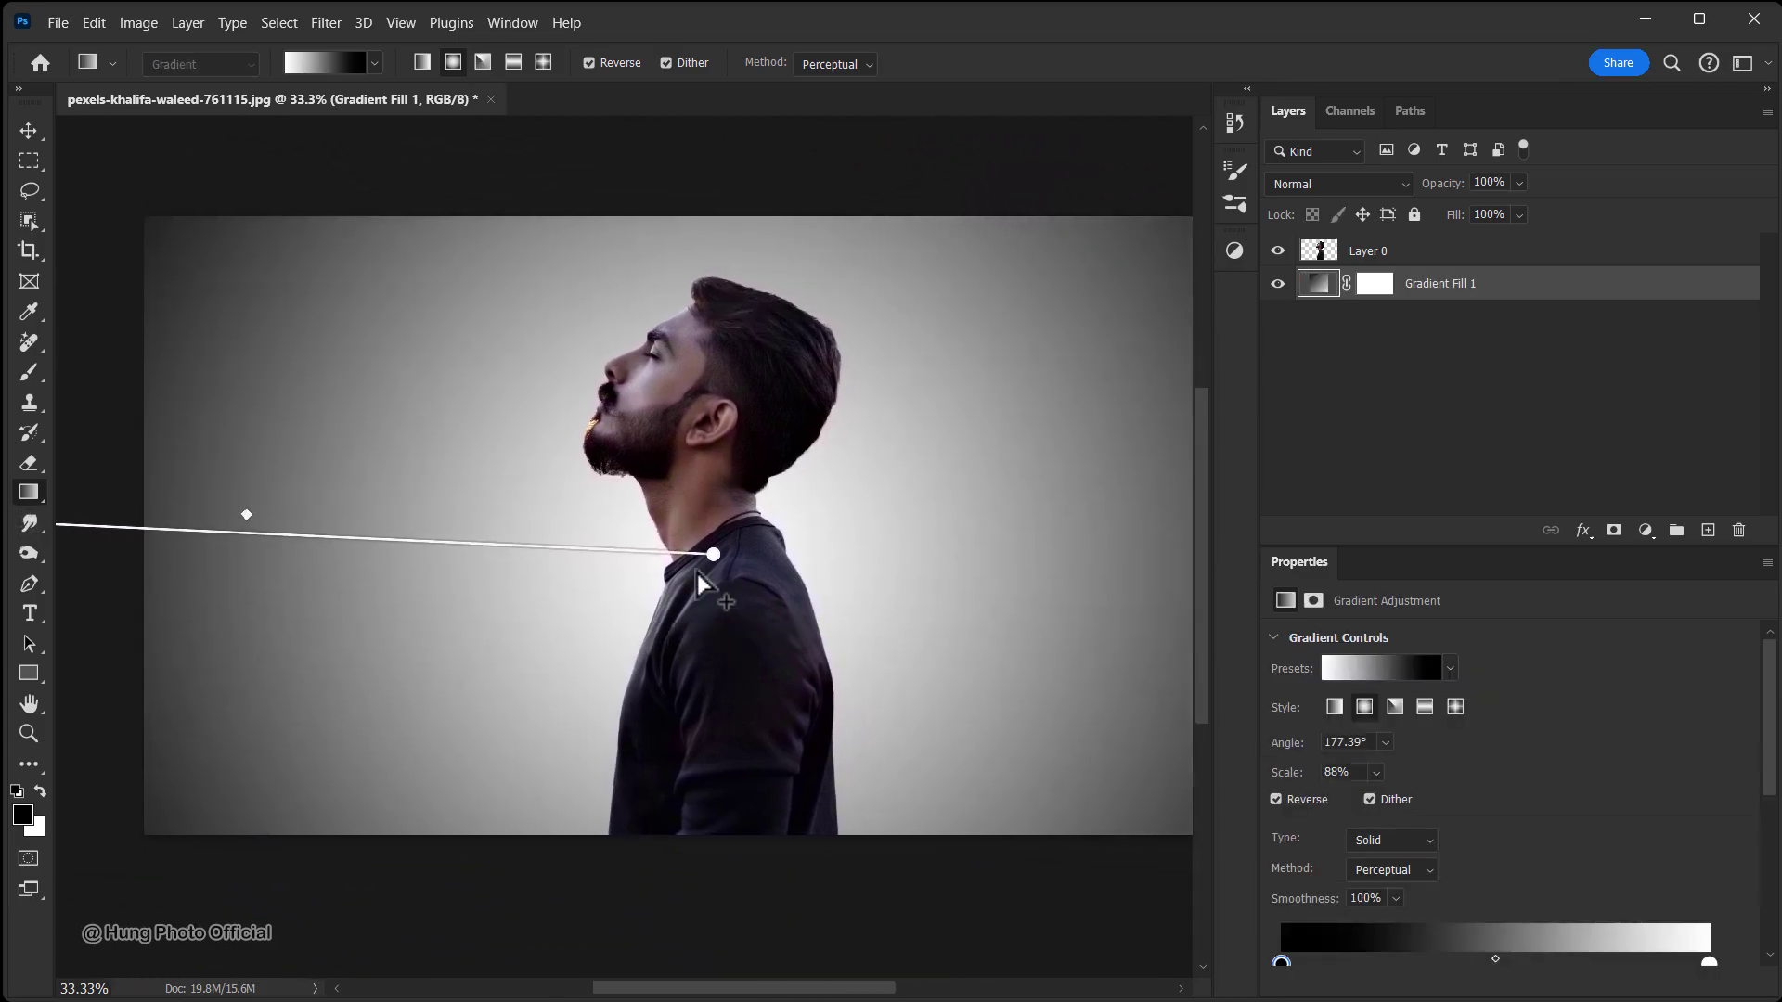
click(39, 137)
scroll(723, 478, down, 1)
drag(761, 493, 708, 492)
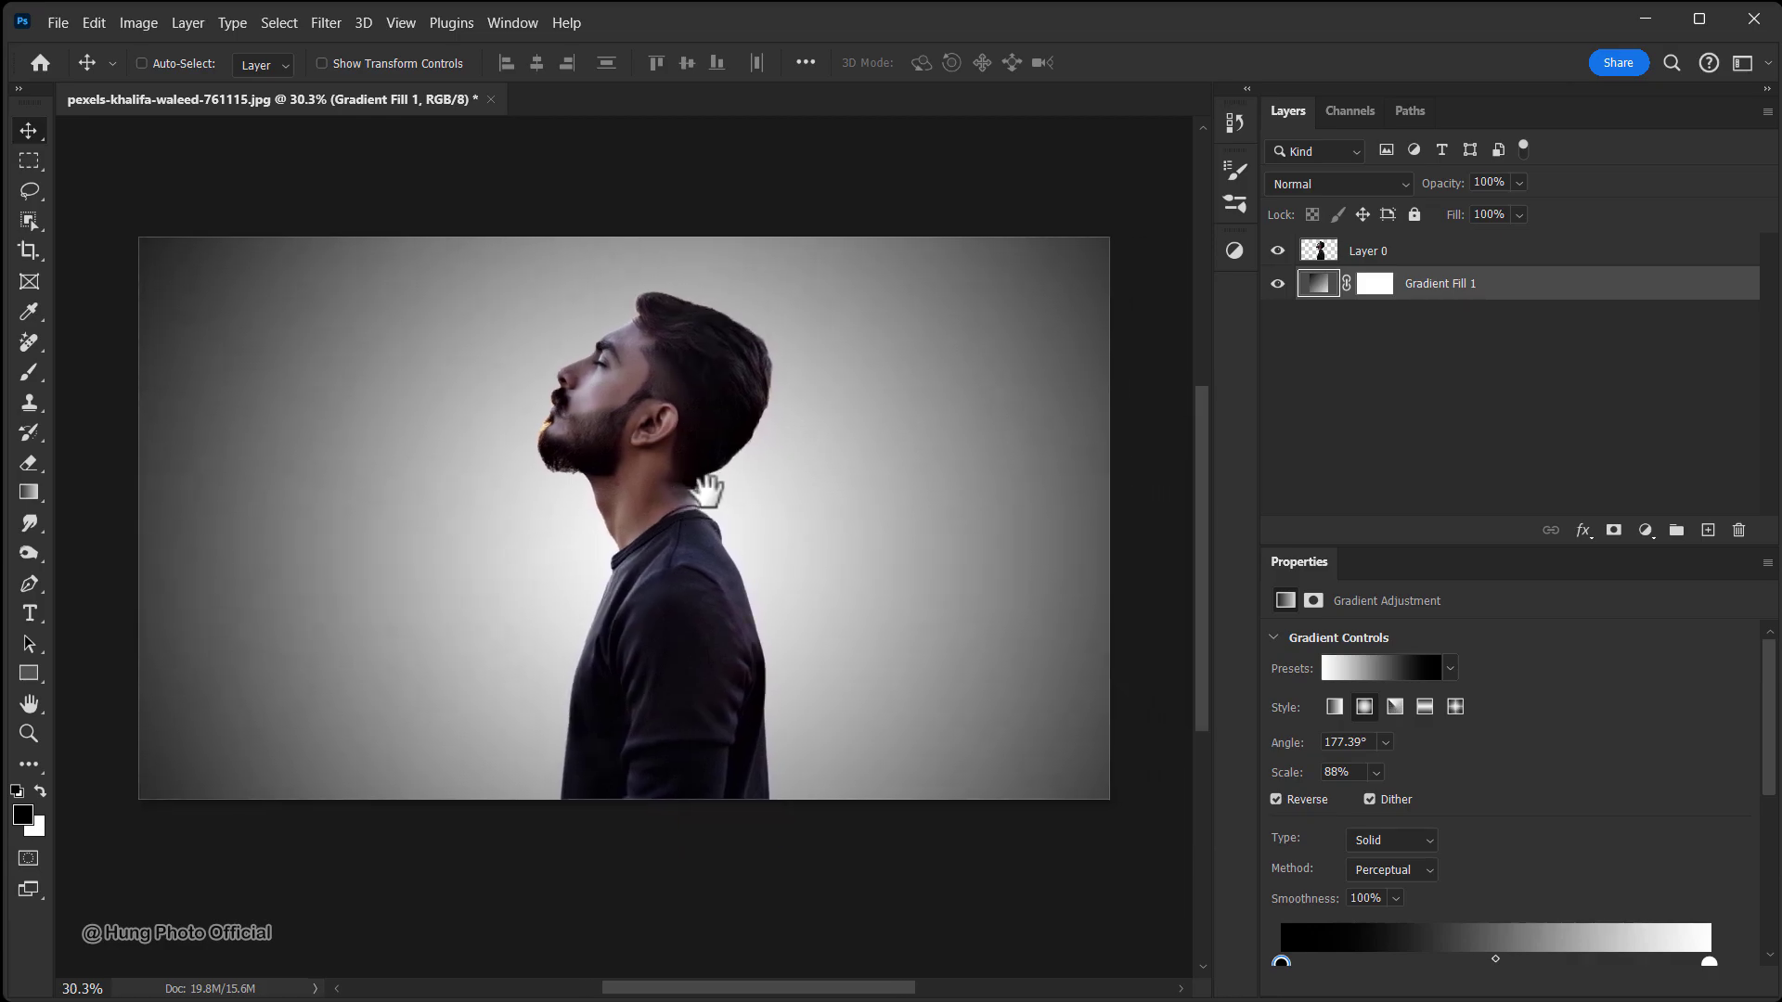
Duplicate the cutout layer, then rename the lower one Dispersion and the upper one man
click(1369, 263)
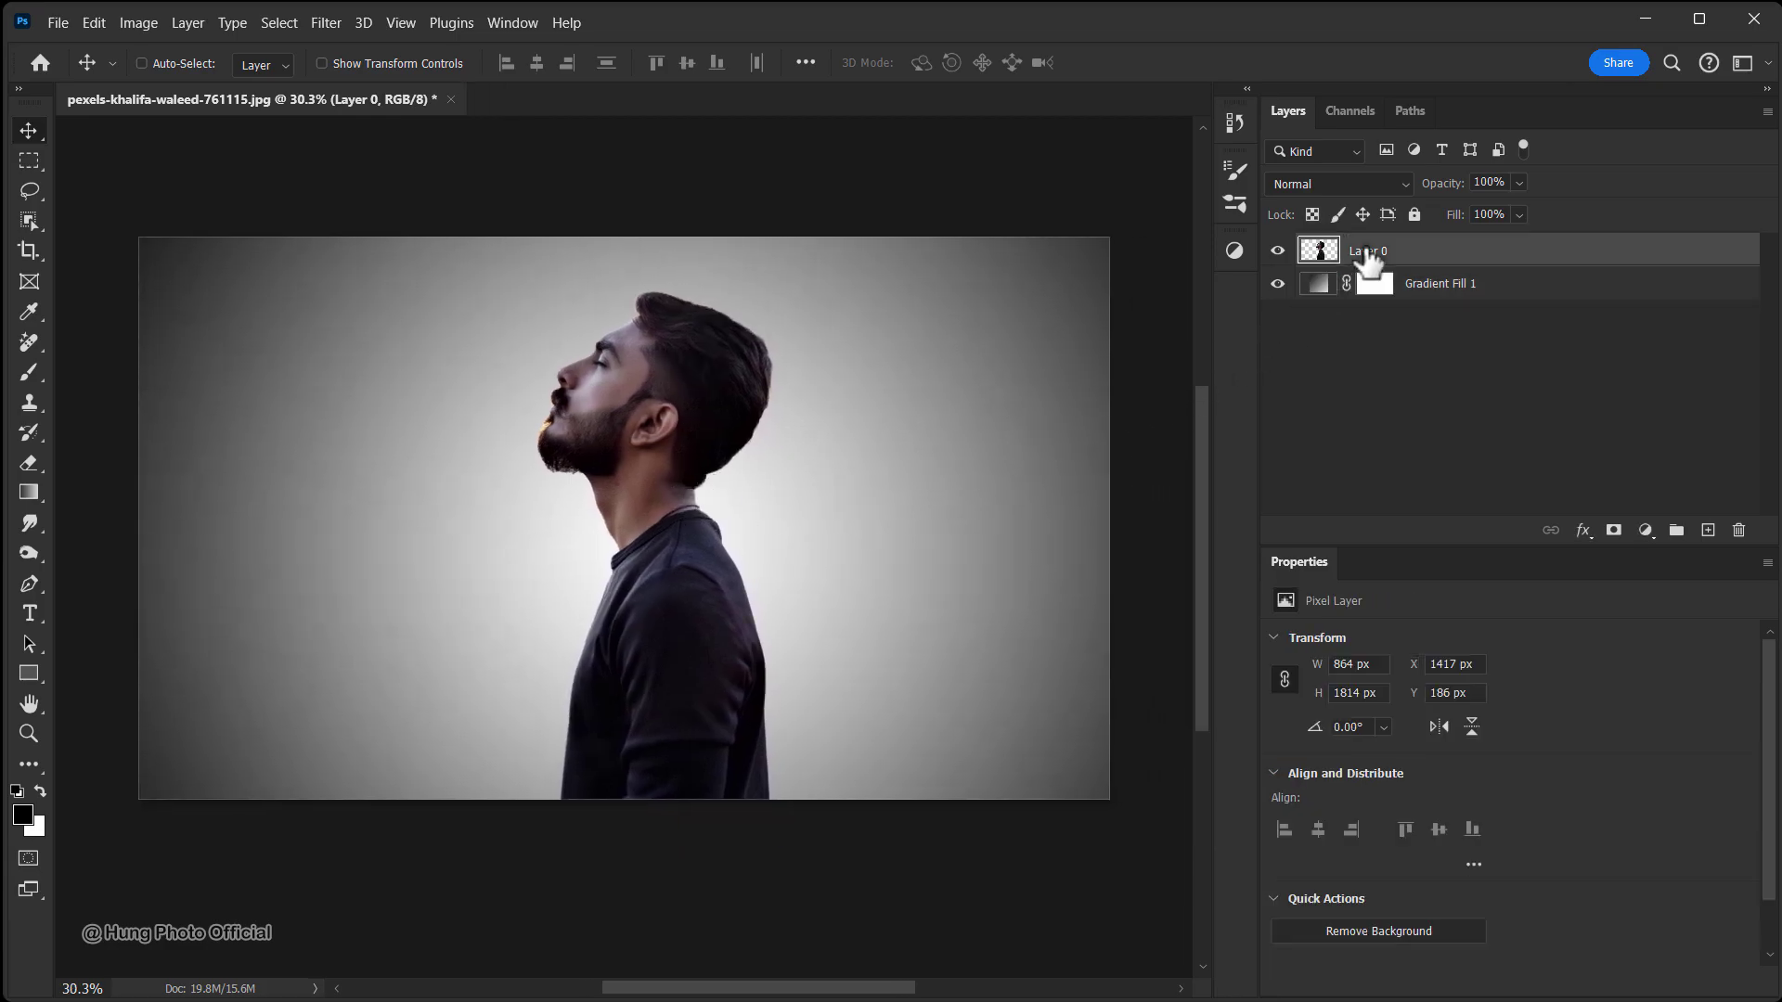
key(ctrl+j)
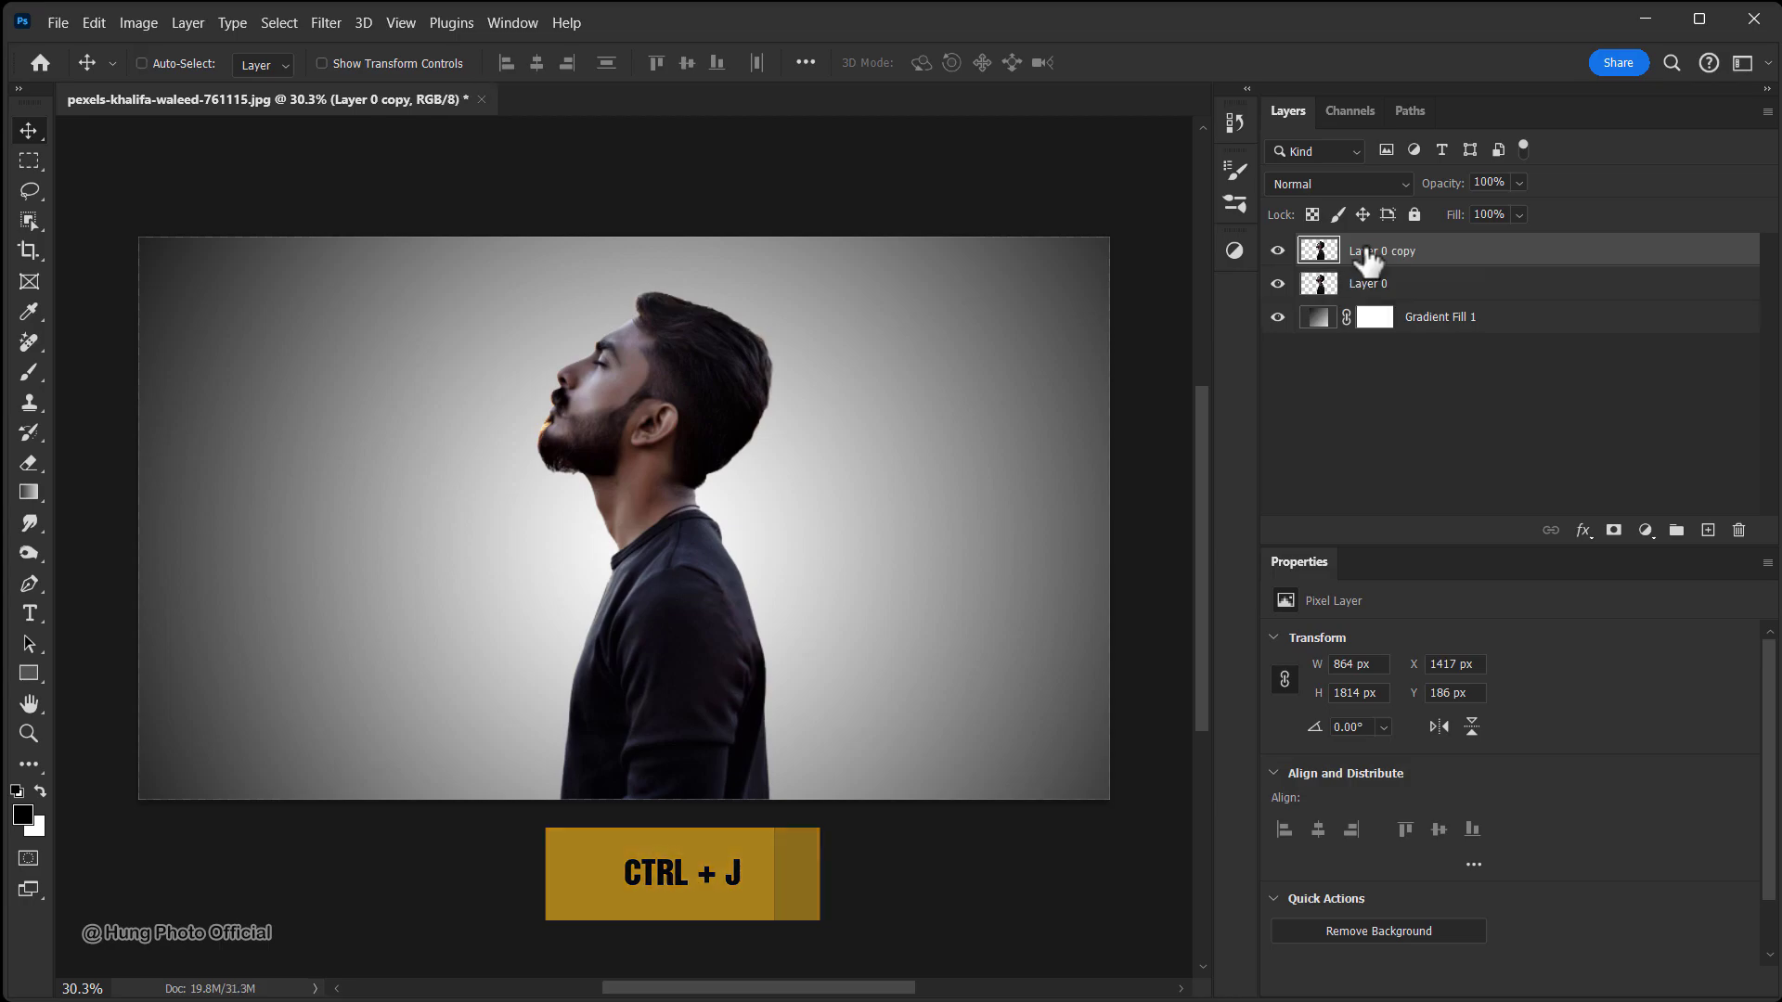
double_click(1366, 284)
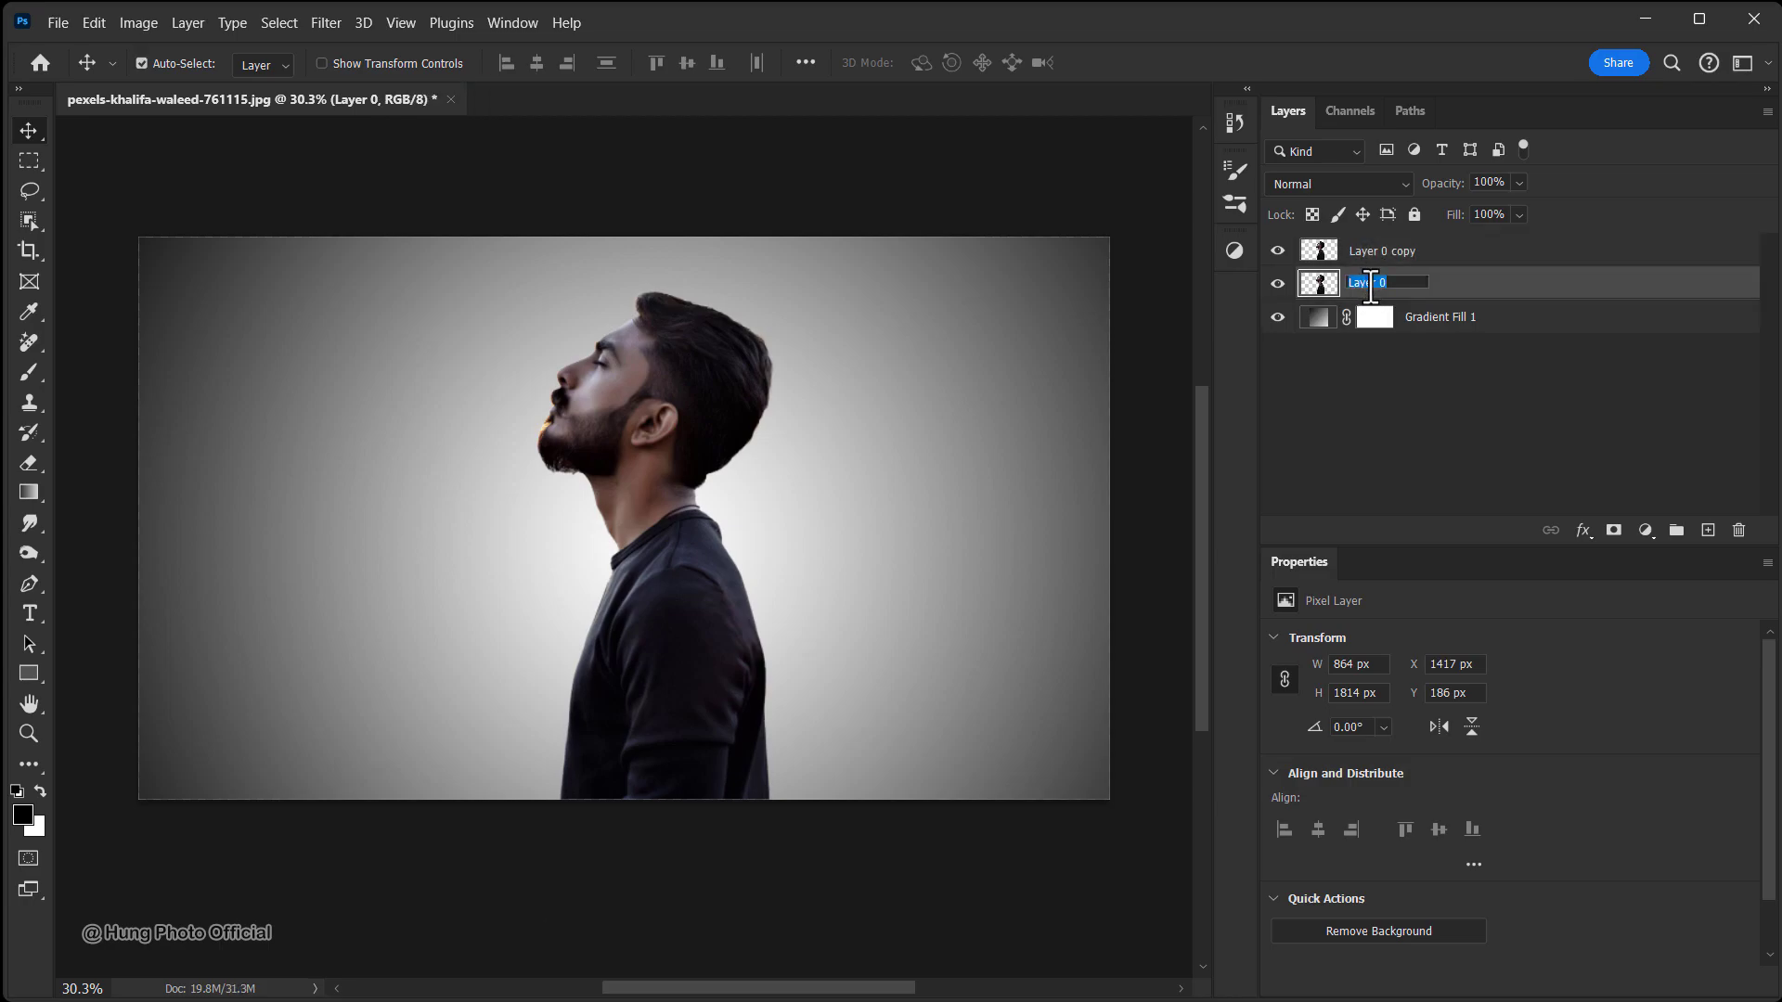
text(Dispersion)
double_click(1378, 251)
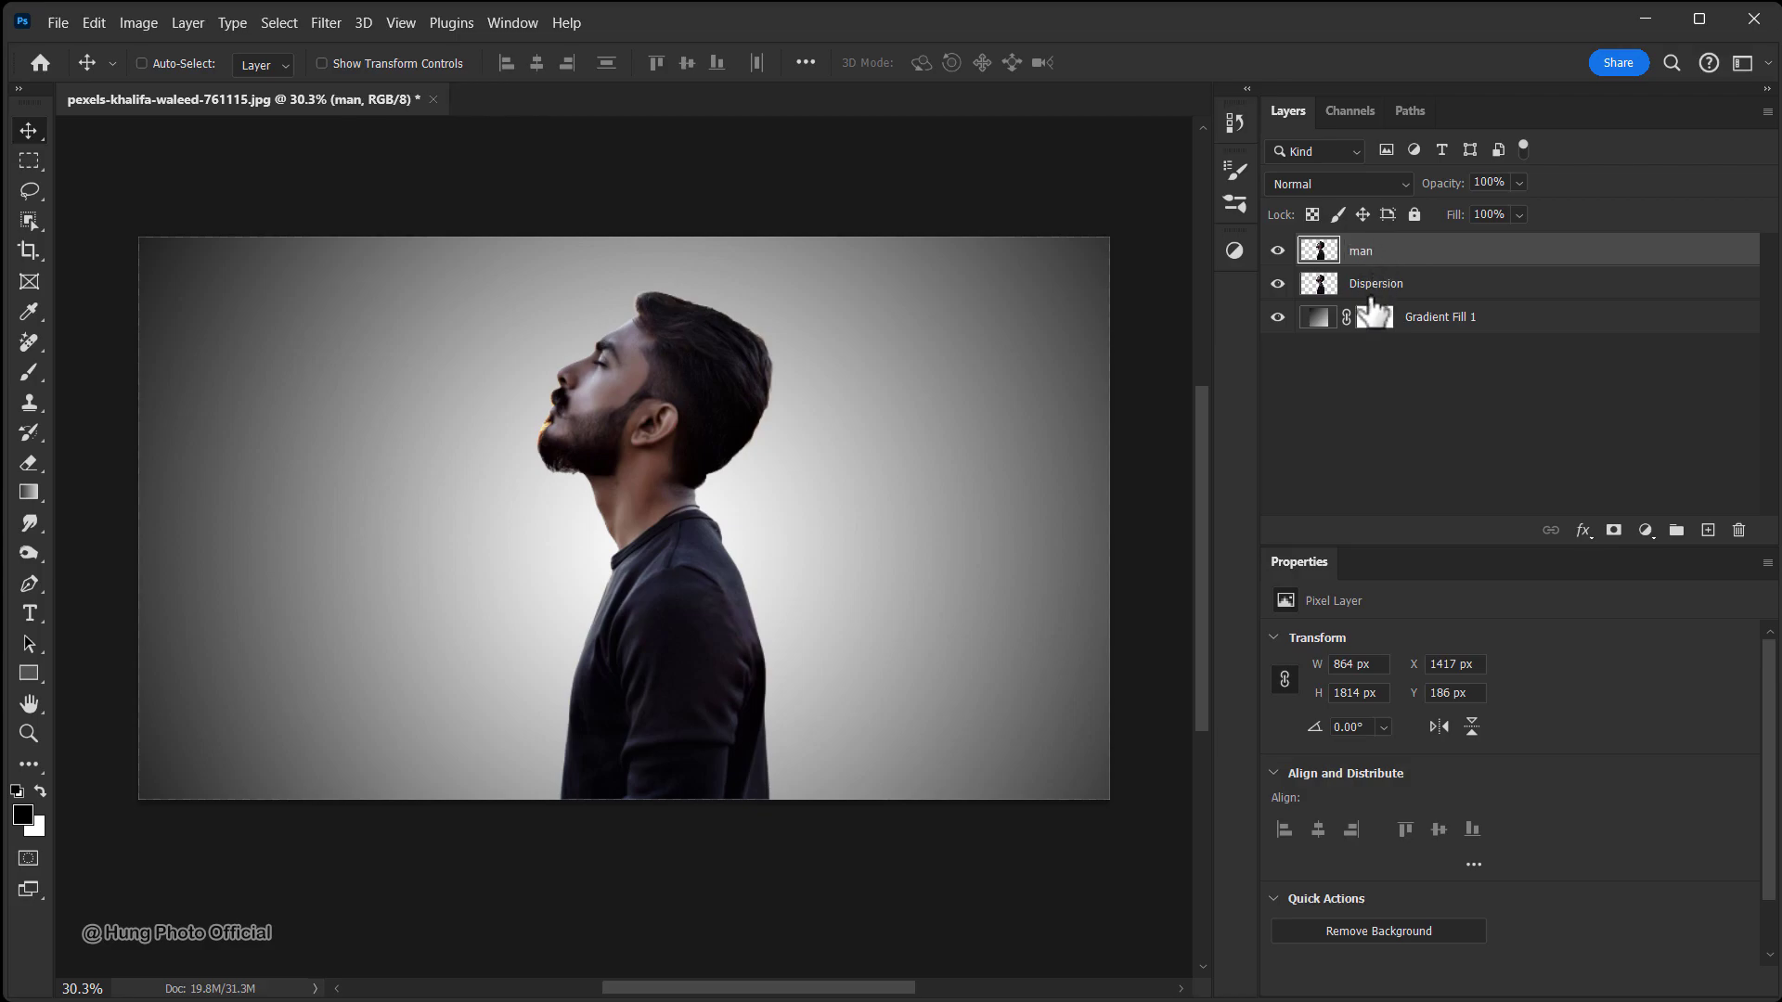
Open the Dispersion layer in Liquify and push the back of the head, neck and shirt outward behind the man with brush size 529
click(1372, 288)
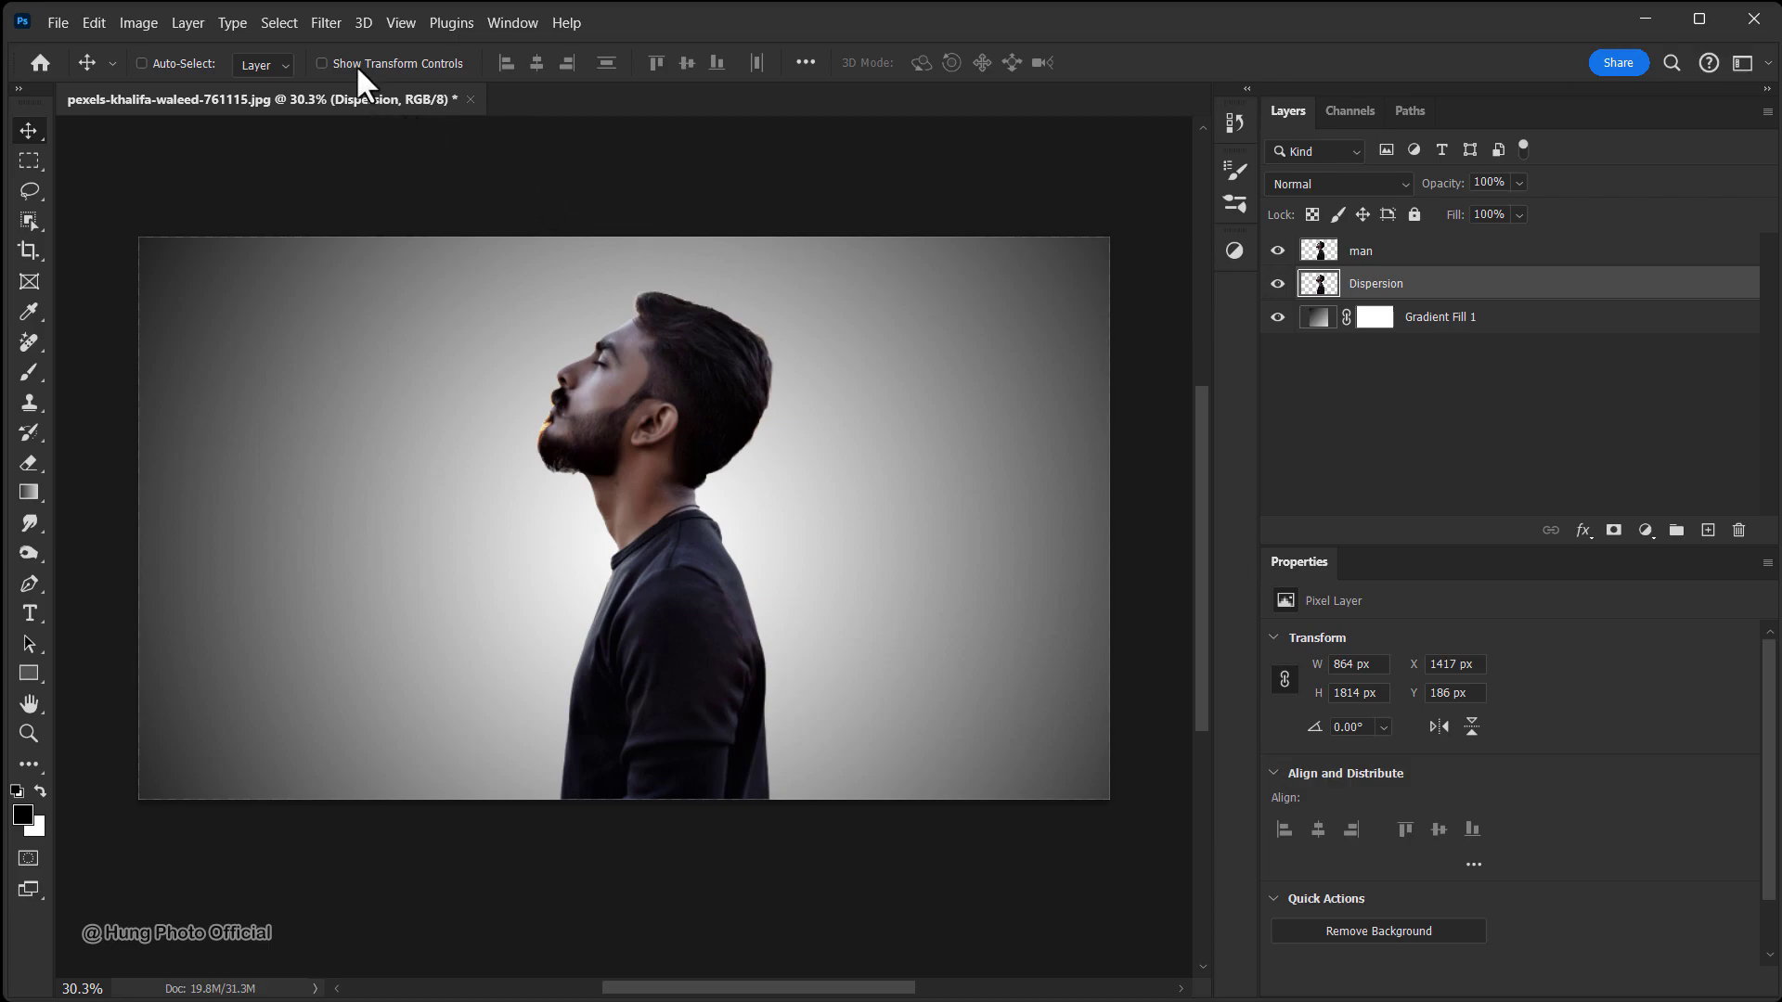
click(327, 22)
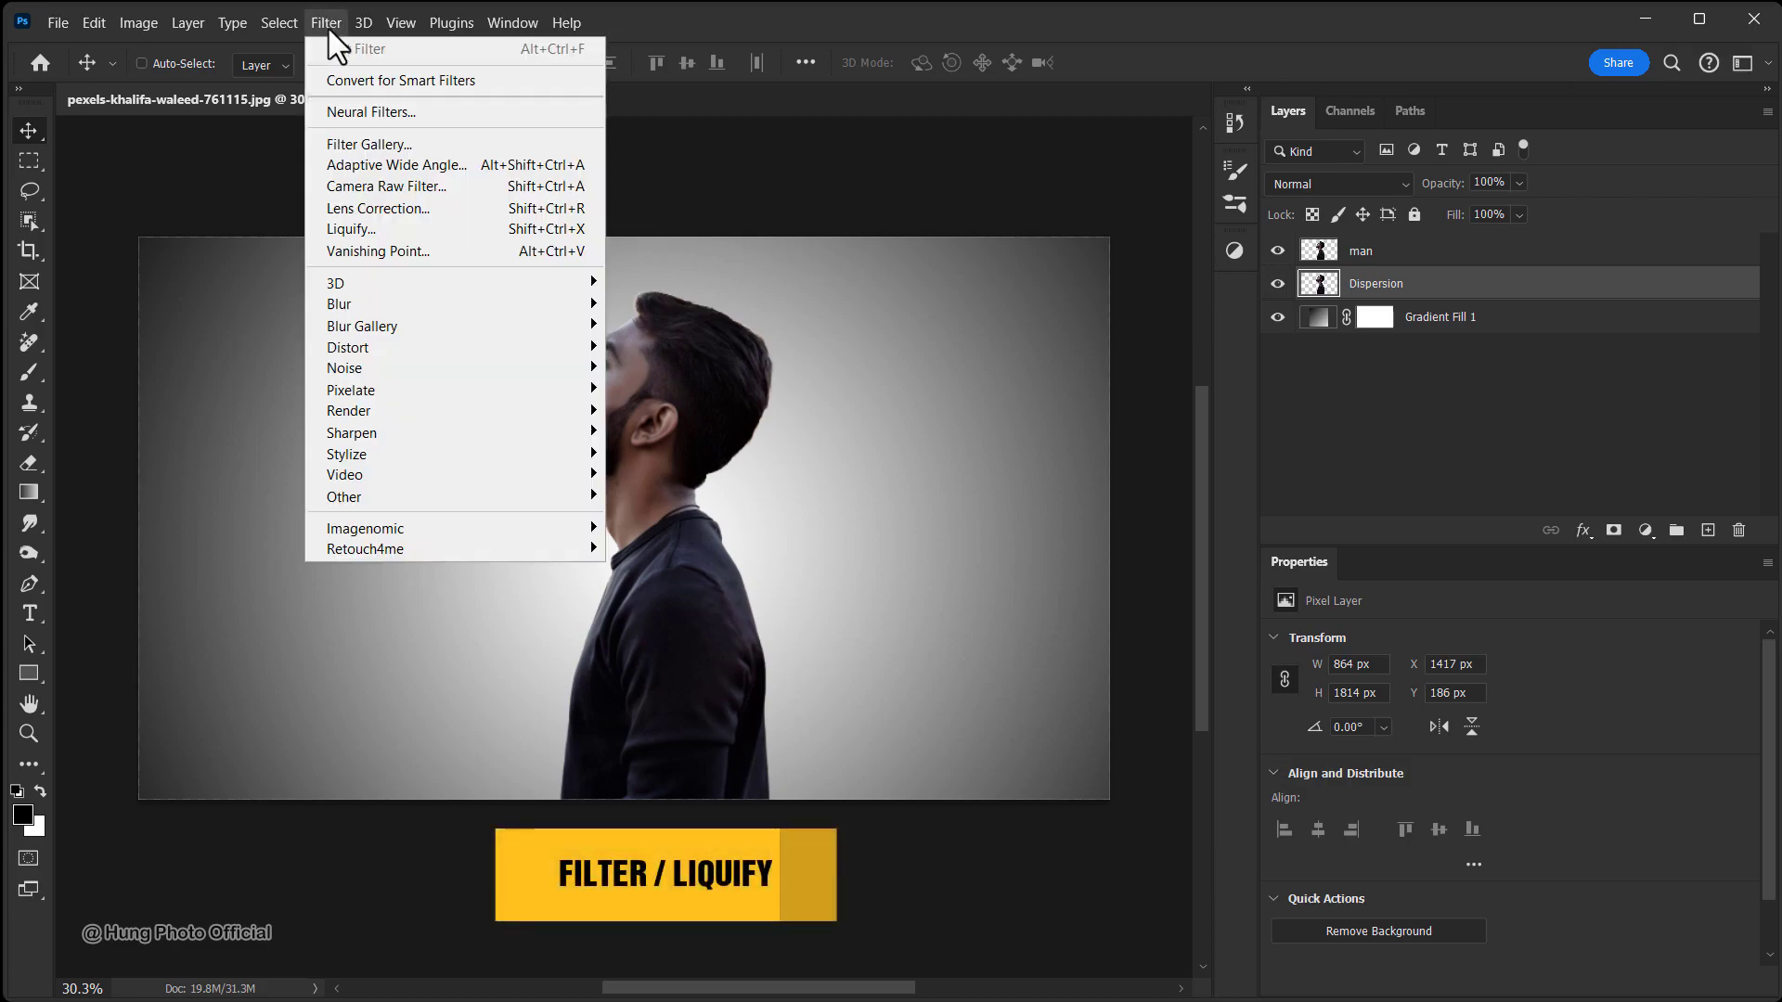
click(360, 232)
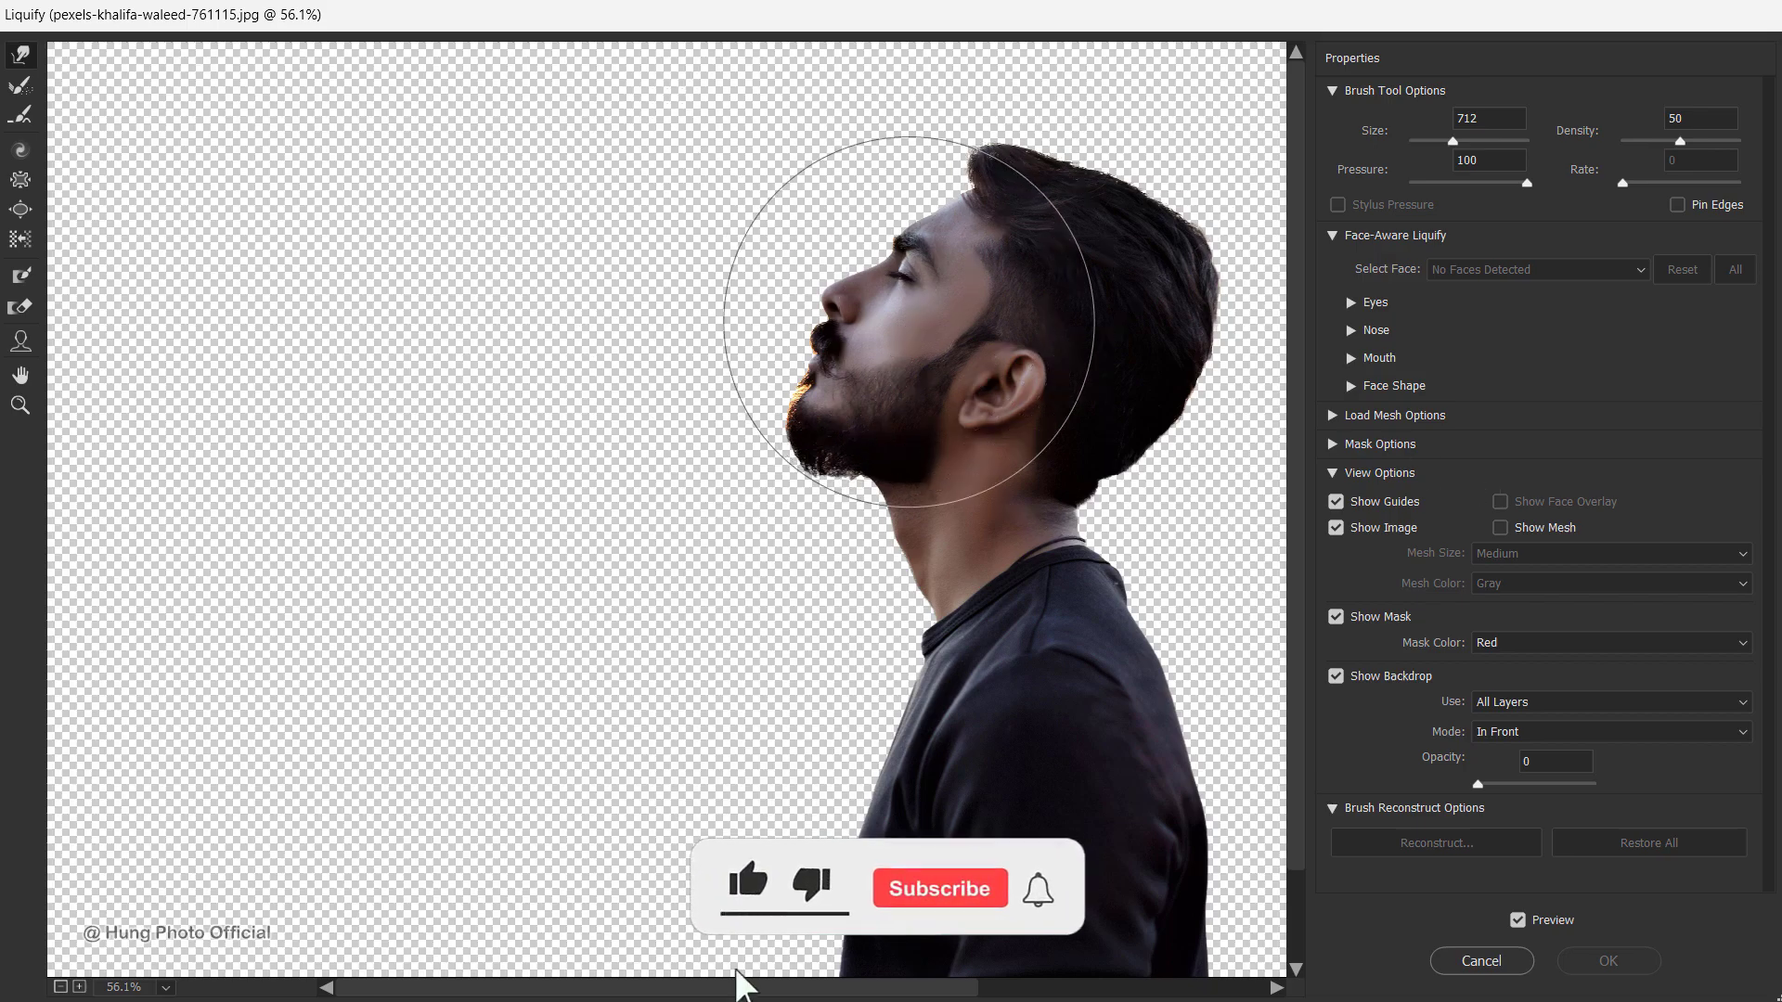
mouse_move(910, 322)
mouse_down()
mouse_move(903, 437)
mouse_move(636, 386)
mouse_up()
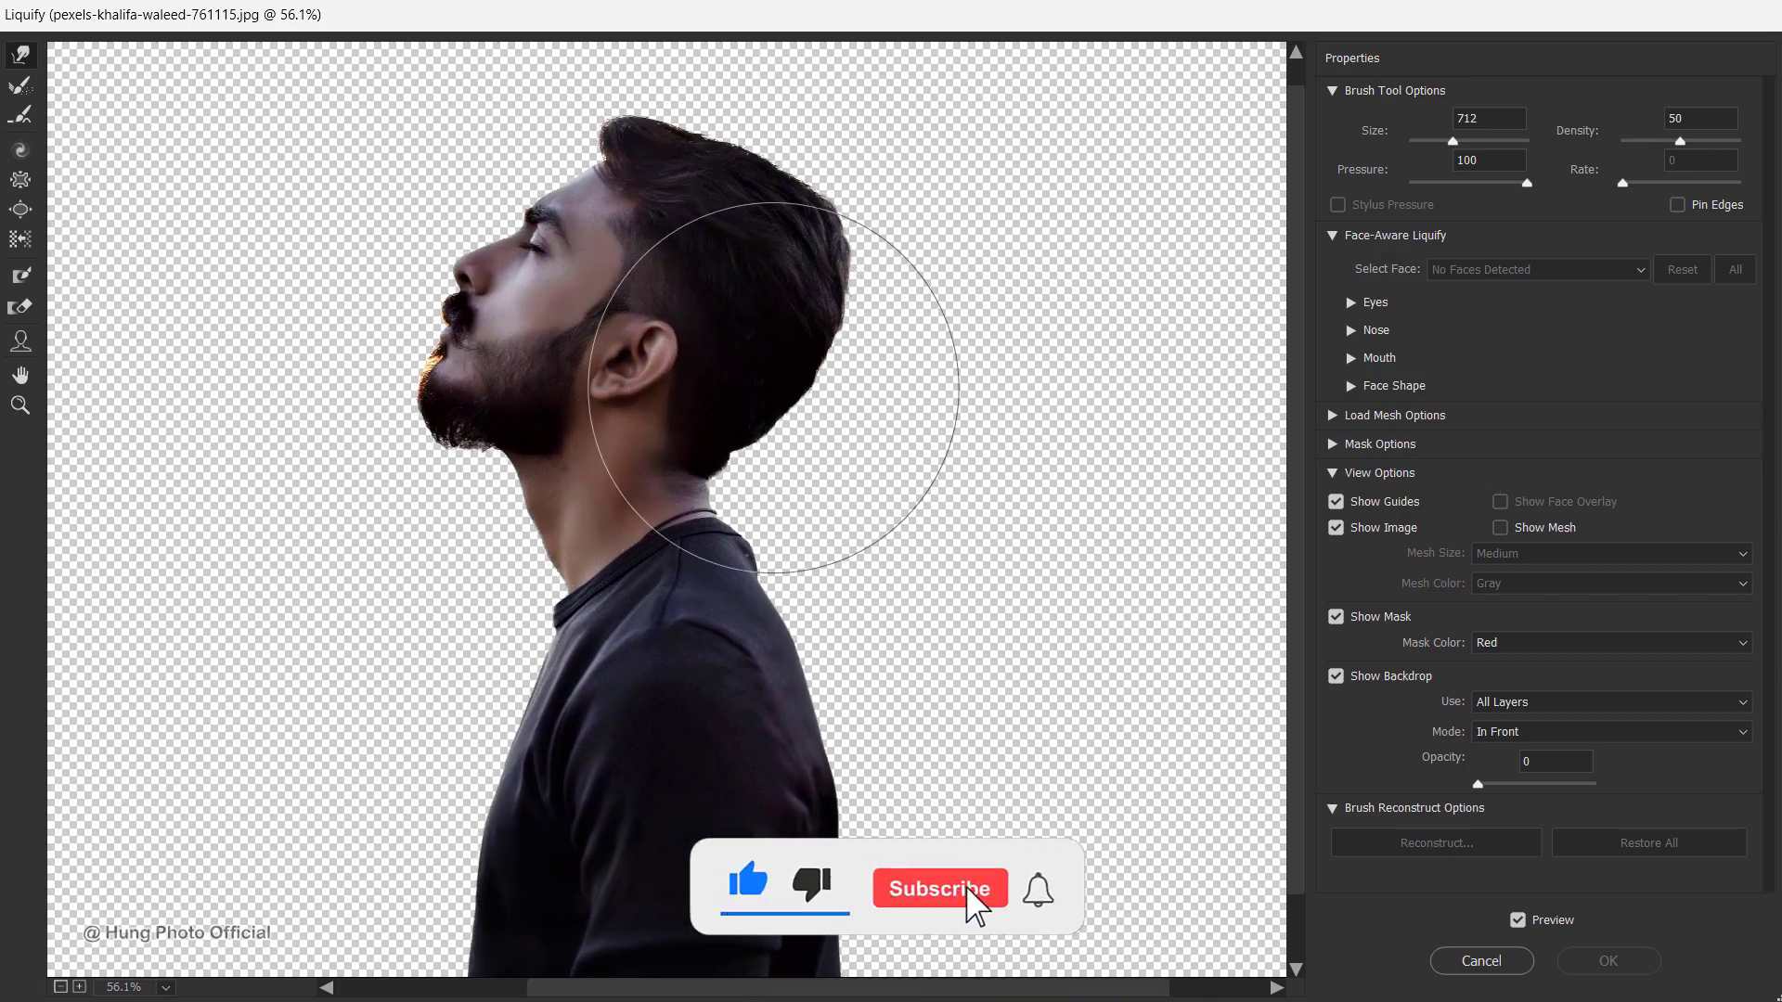
drag(802, 238, 1025, 244)
alt+drag(839, 264, 744, 260)
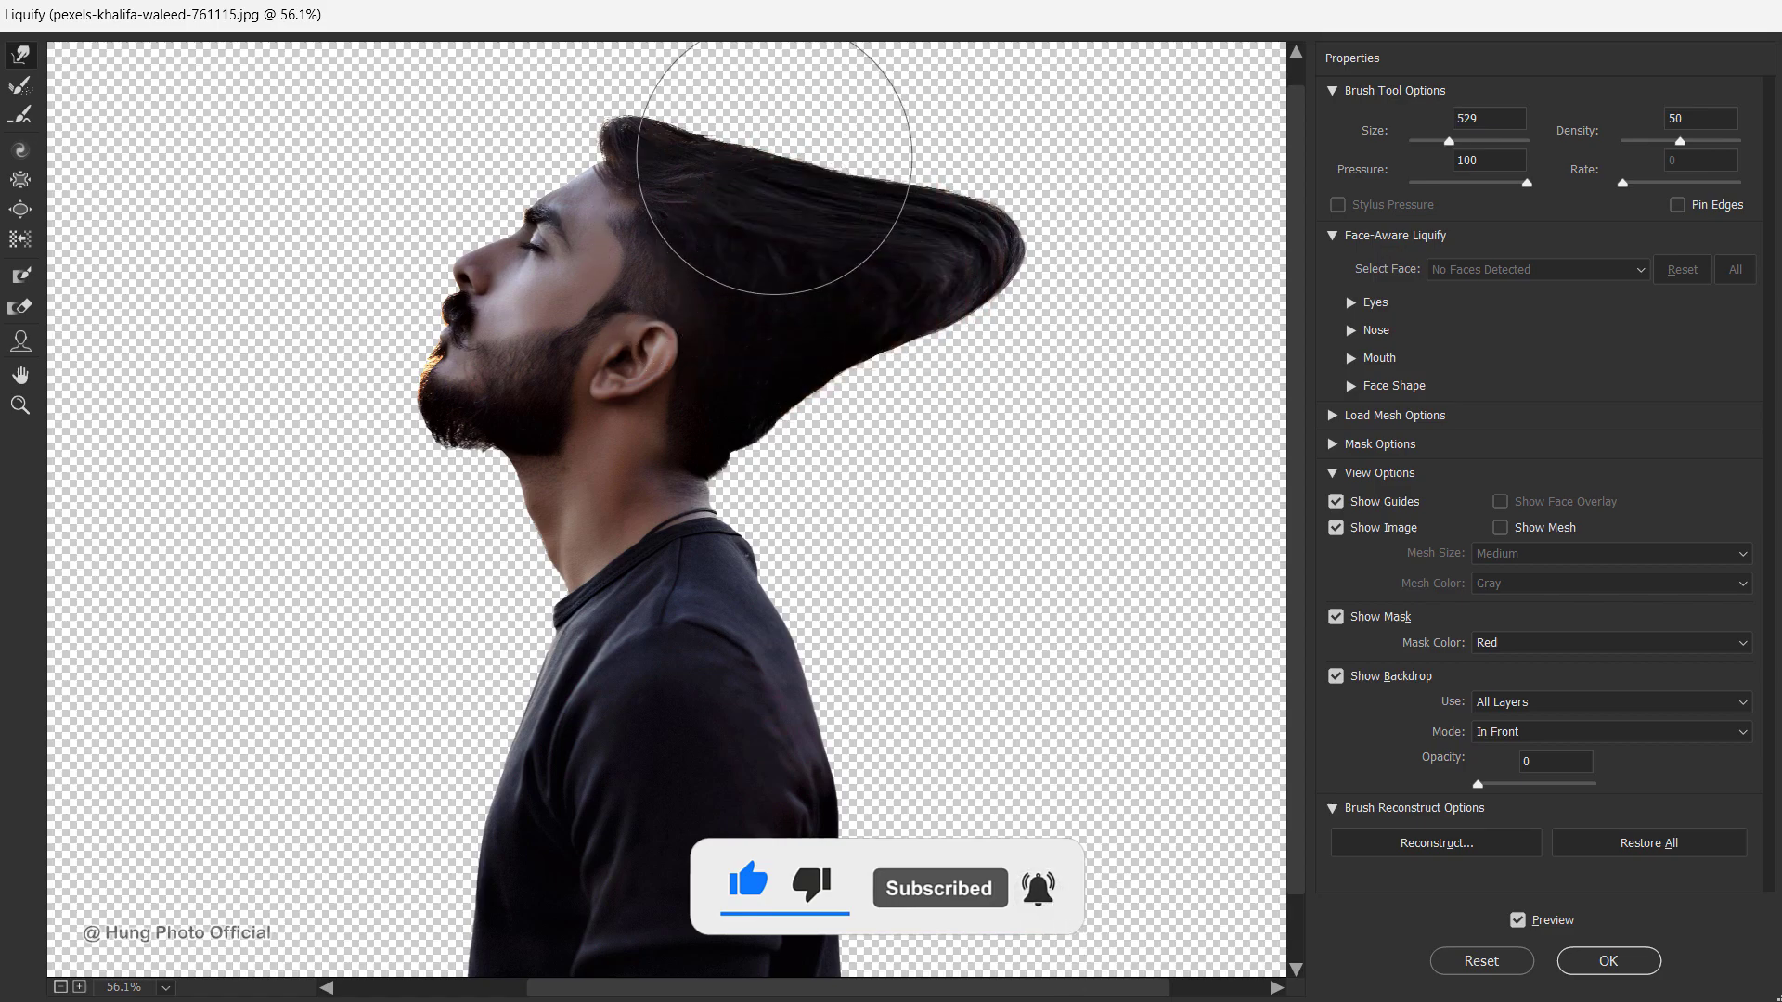
drag(774, 160, 851, 80)
mouse_move(741, 172)
mouse_down()
mouse_move(711, 82)
mouse_move(886, 120)
mouse_move(953, 71)
mouse_move(1051, 177)
mouse_move(1073, 338)
mouse_up()
mouse_move(756, 536)
mouse_down()
mouse_move(833, 558)
mouse_move(1081, 775)
mouse_move(1096, 887)
mouse_move(982, 939)
mouse_move(735, 850)
mouse_move(857, 927)
mouse_move(947, 888)
mouse_up()
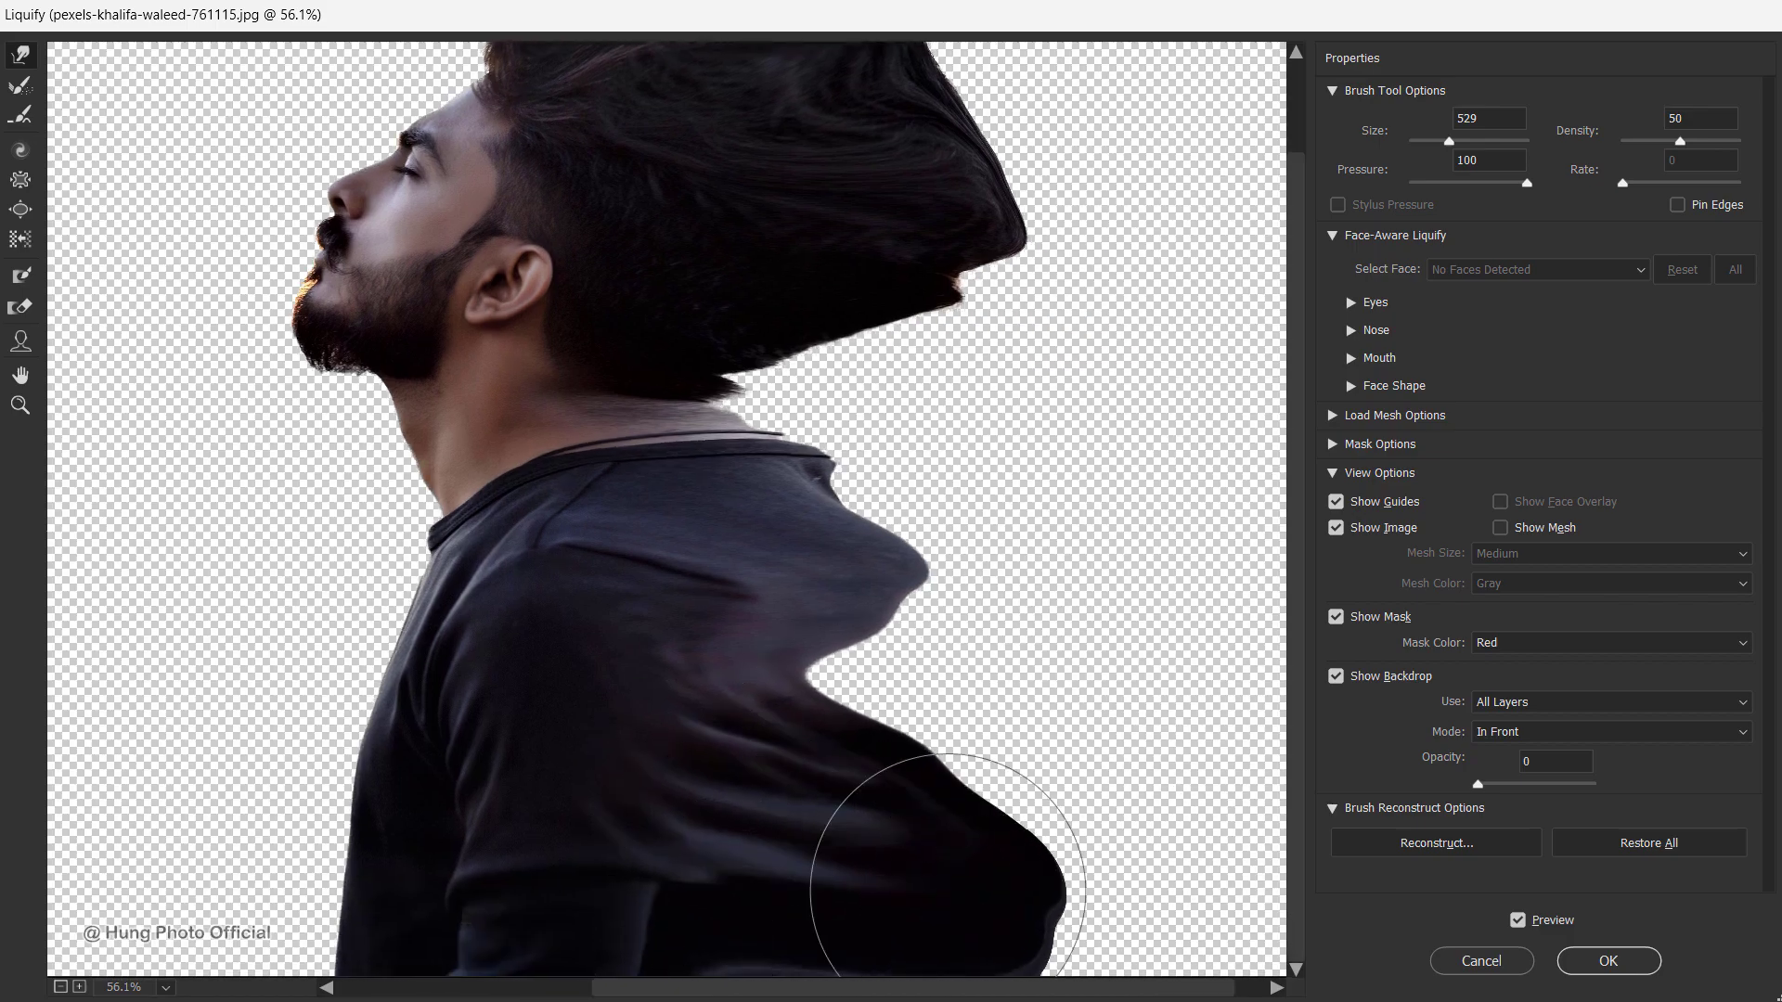
Stretch the shirt's back, the shoulder and the hair further toward the canvas's right edge with the Forward Warp brush
scroll(928, 845, down, 3)
drag(919, 691, 1207, 685)
drag(1021, 780, 1198, 778)
drag(928, 622, 1127, 608)
drag(886, 510, 1063, 506)
mouse_move(924, 463)
mouse_down()
mouse_move(1027, 421)
mouse_move(1120, 229)
mouse_up()
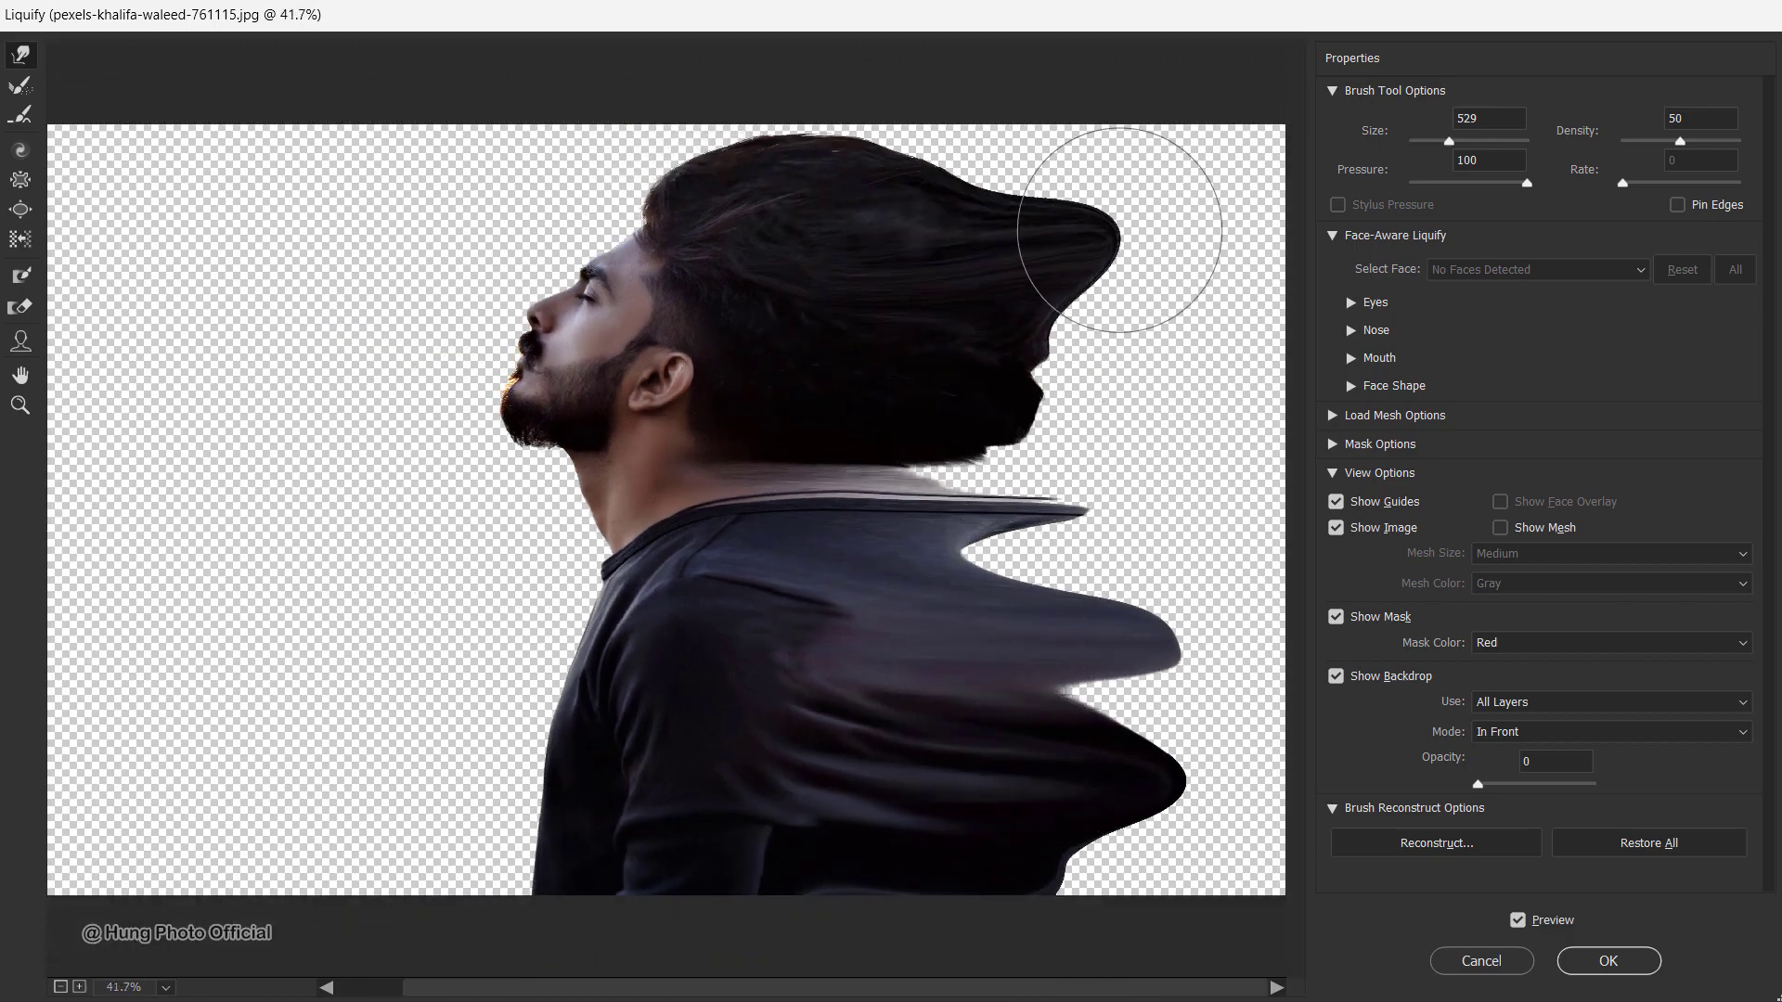
Warp the hair and shirt into waves that fill the whole area behind the man, and apply the Liquify filter
mouse_move(757, 68)
mouse_down()
mouse_move(974, 99)
mouse_move(1026, 319)
mouse_move(1241, 247)
mouse_move(1272, 372)
mouse_up()
mouse_move(1053, 454)
mouse_down()
mouse_move(1286, 477)
mouse_move(1173, 461)
mouse_move(962, 484)
mouse_move(1107, 619)
mouse_move(976, 470)
mouse_move(851, 452)
mouse_move(1049, 623)
mouse_move(1130, 636)
mouse_move(1069, 762)
mouse_move(1128, 645)
mouse_move(1268, 586)
mouse_move(1324, 585)
mouse_move(1254, 436)
mouse_move(1177, 386)
mouse_move(1255, 584)
mouse_move(1293, 864)
mouse_move(1214, 917)
mouse_up()
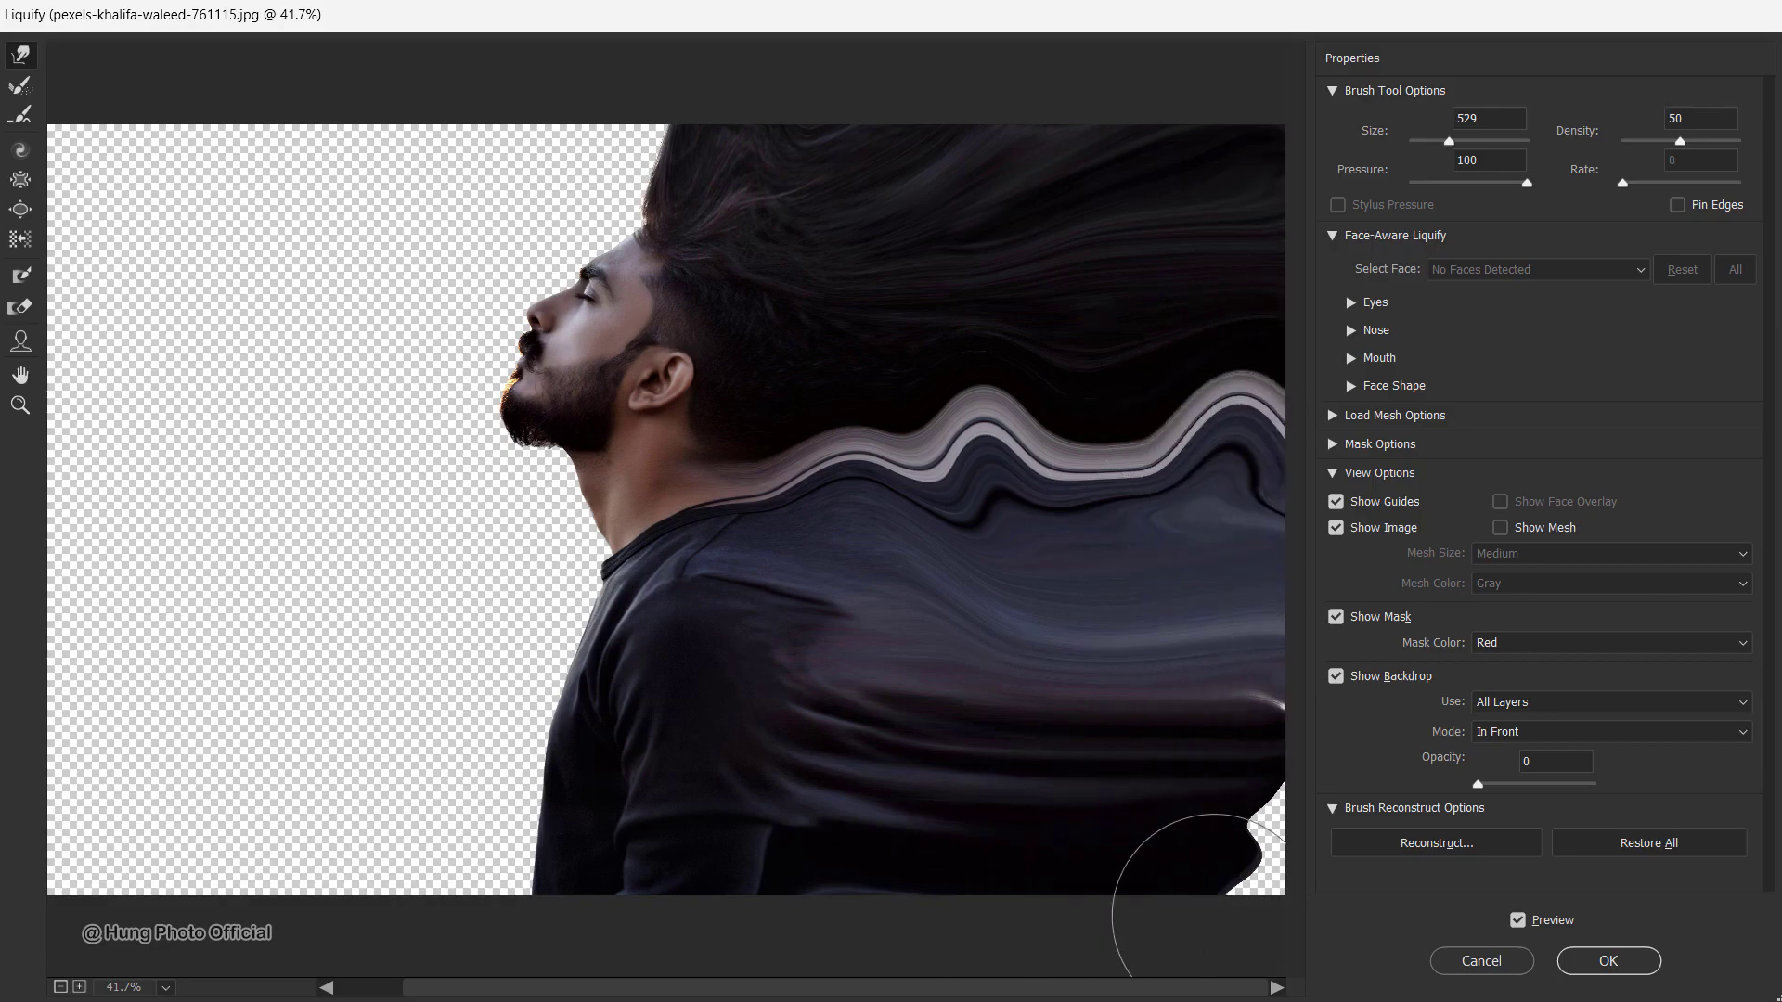
mouse_move(1095, 636)
mouse_down()
mouse_move(947, 588)
mouse_move(1185, 589)
mouse_move(955, 259)
mouse_move(857, 542)
mouse_move(882, 843)
mouse_move(1082, 771)
mouse_move(1042, 318)
mouse_move(1075, 652)
mouse_move(1120, 475)
mouse_up()
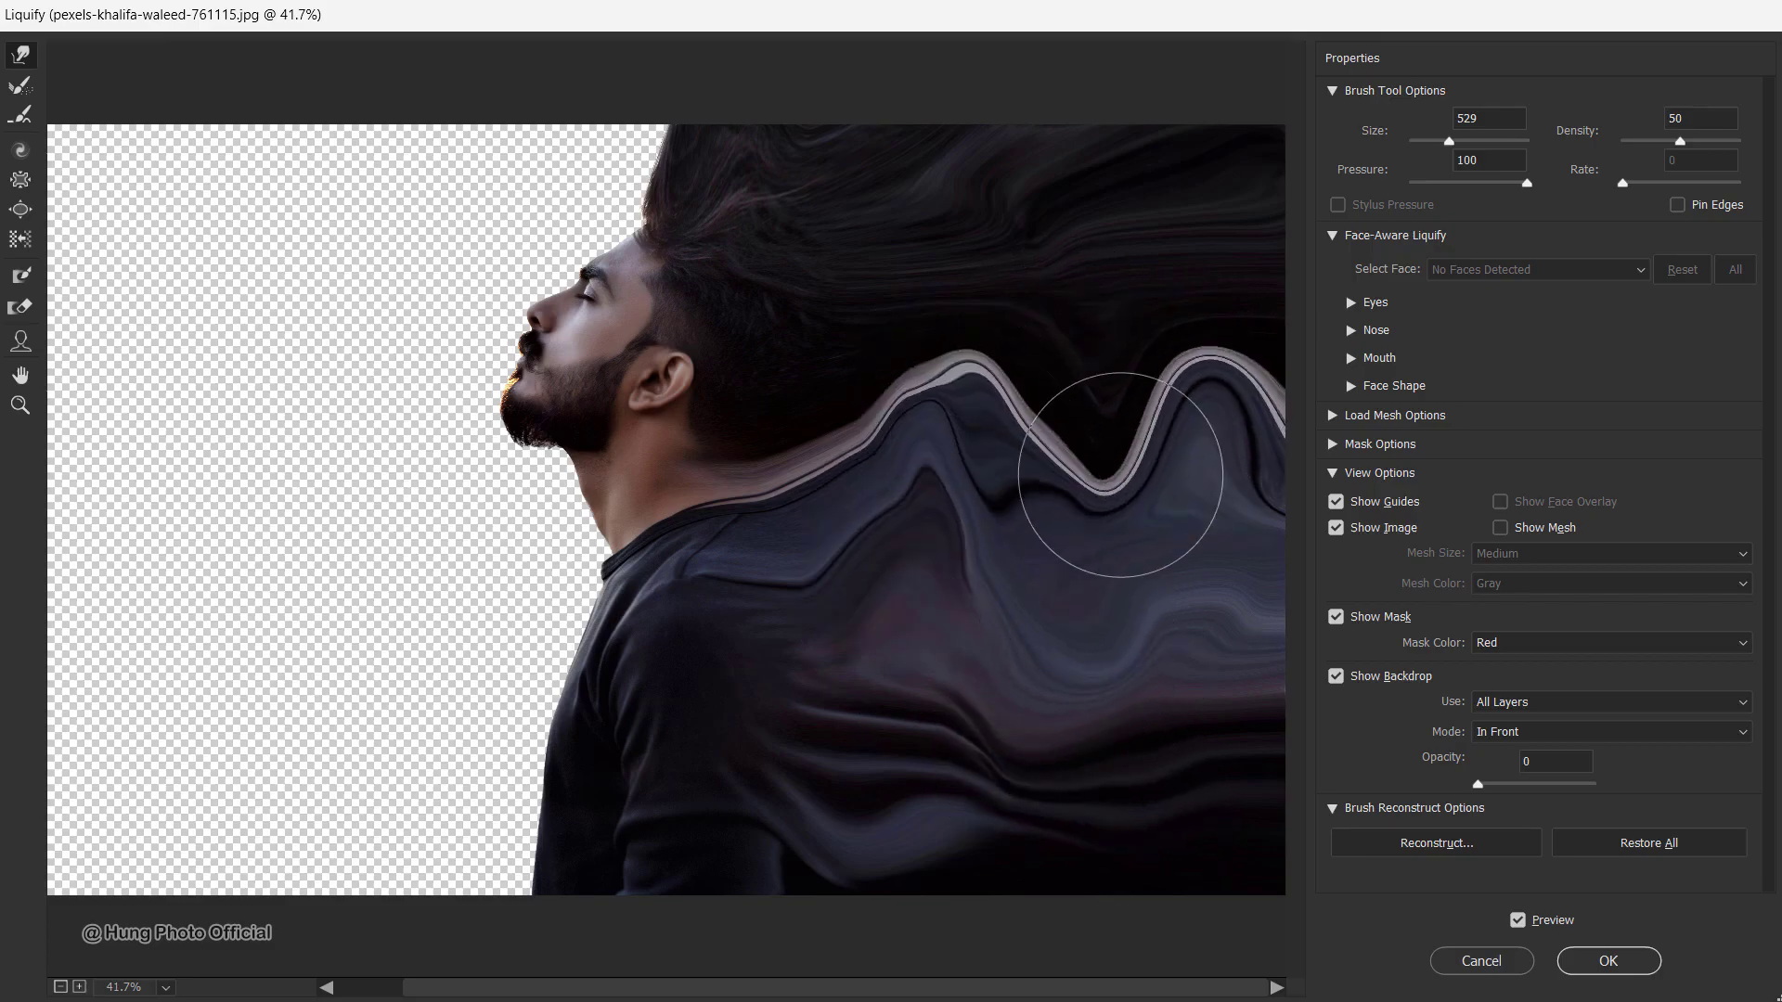
click(1609, 961)
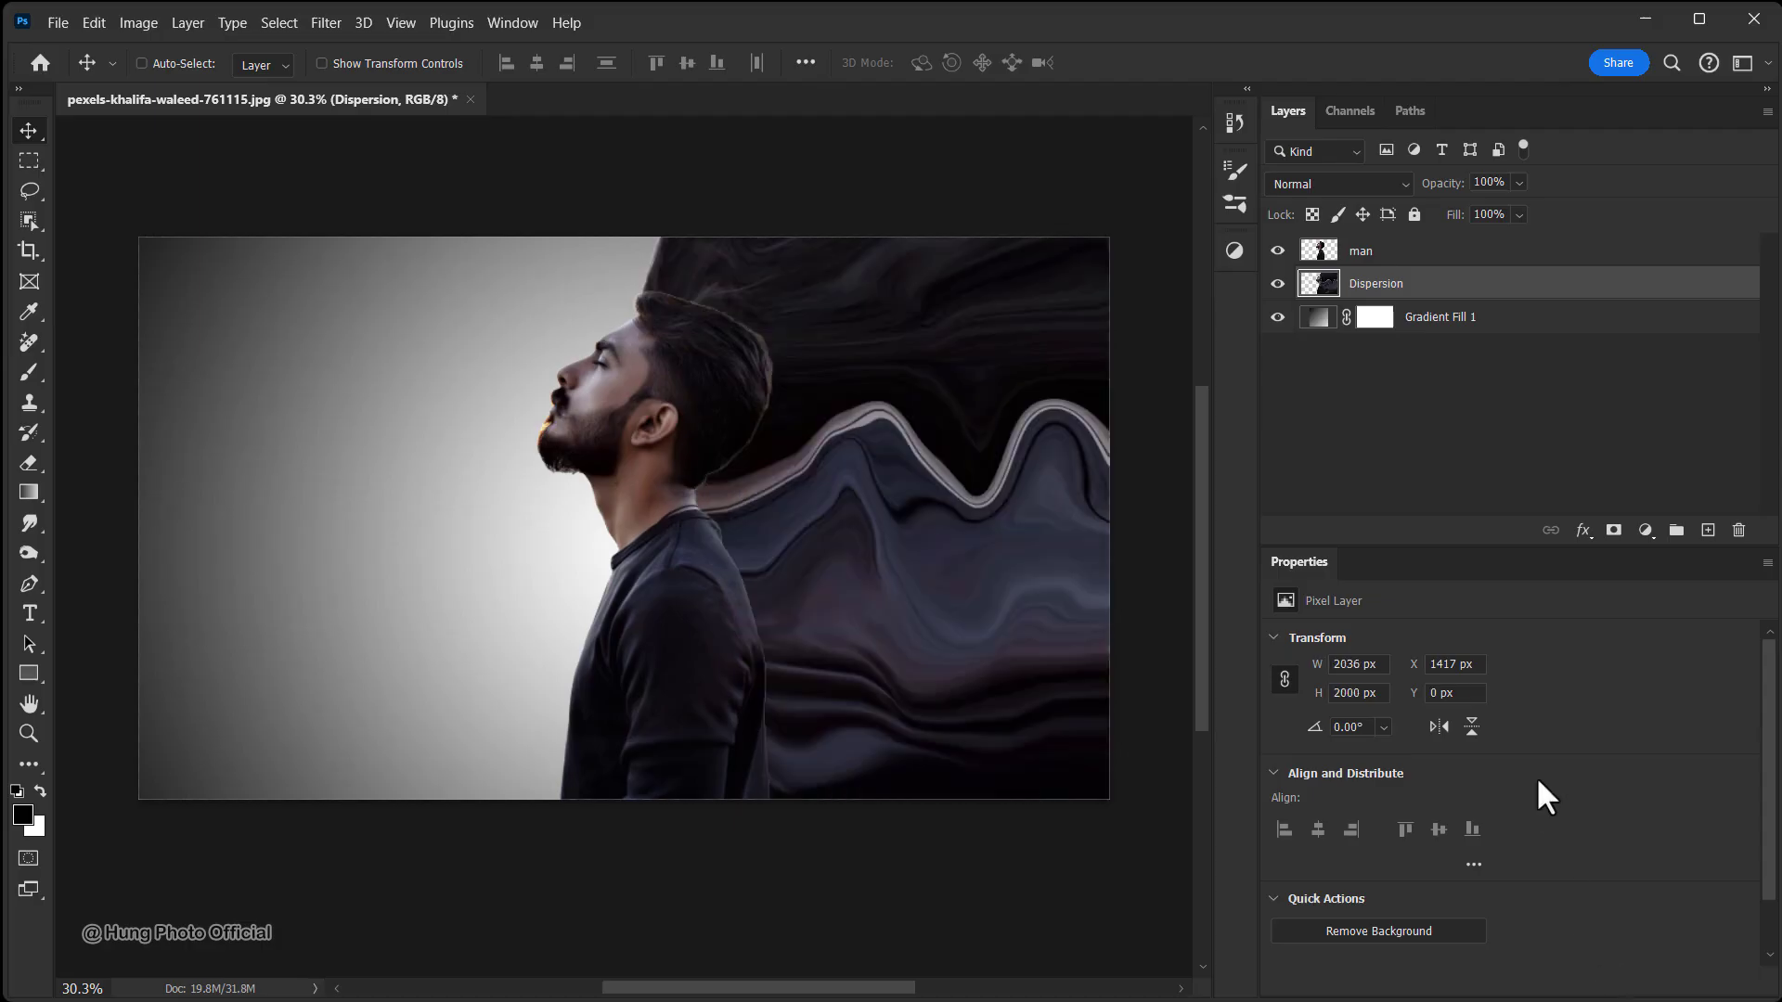
Add an inverted black layer mask to the Dispersion layer and a white layer mask to the man layer
click(1614, 531)
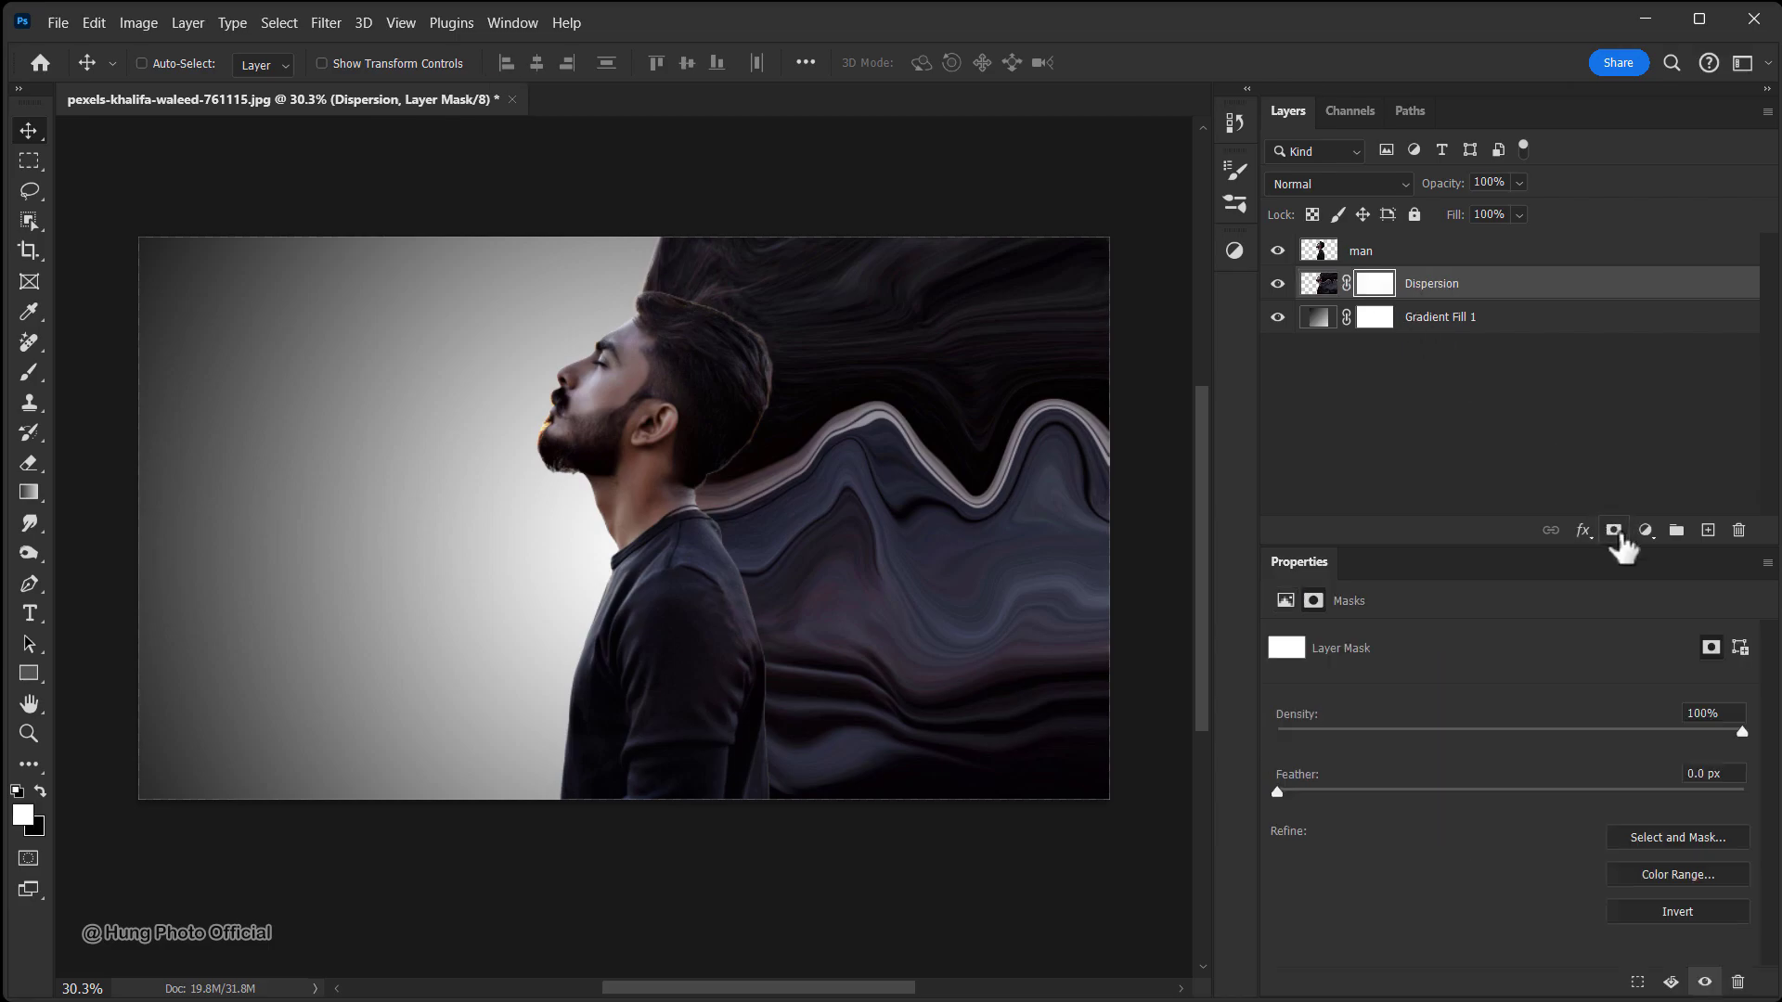
click(1650, 911)
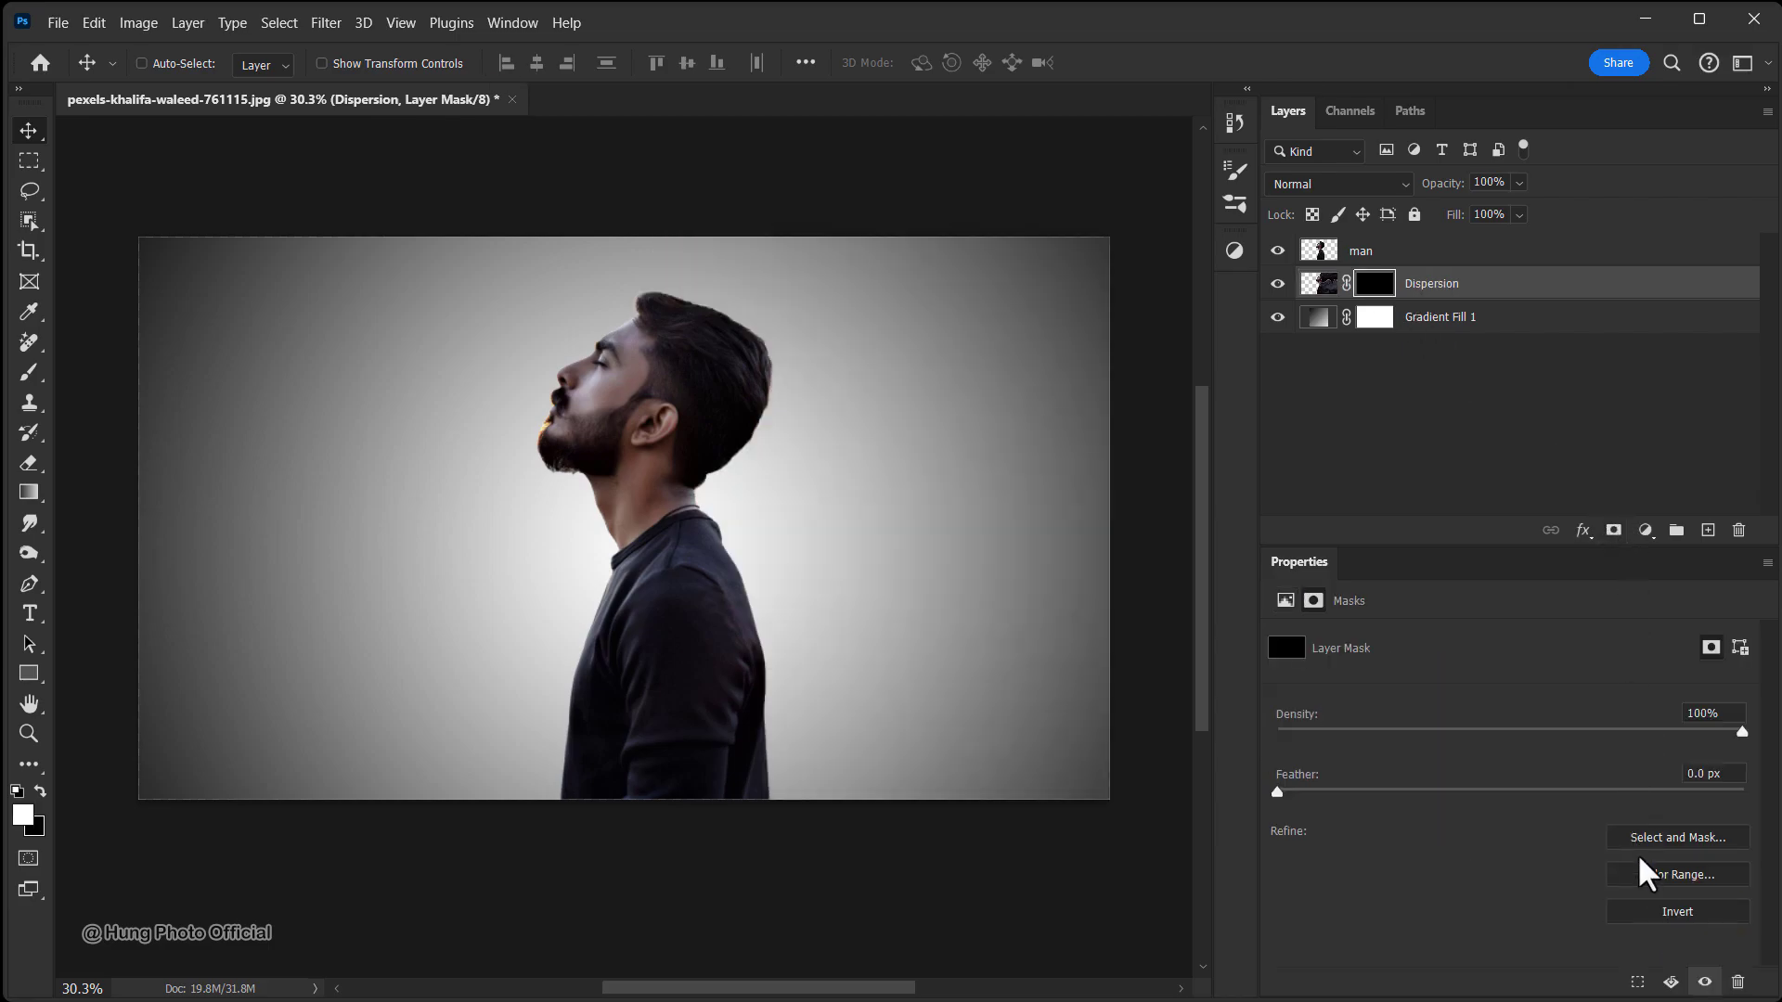
click(1383, 252)
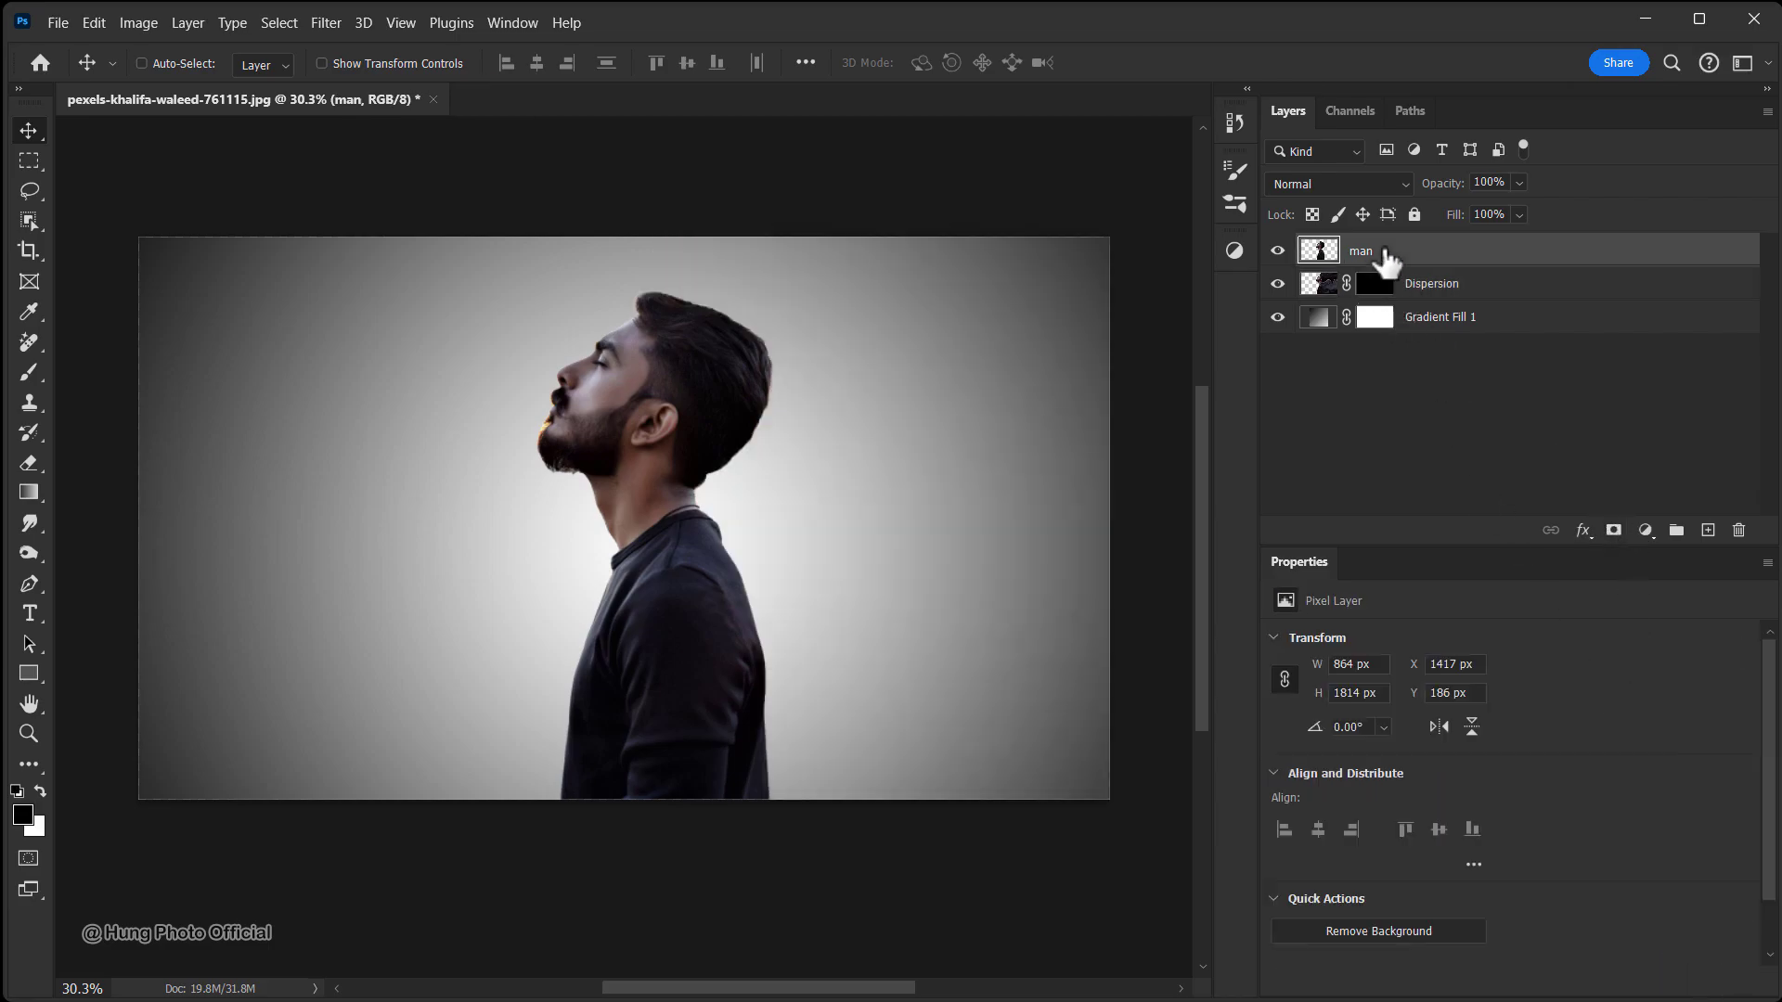
click(1614, 531)
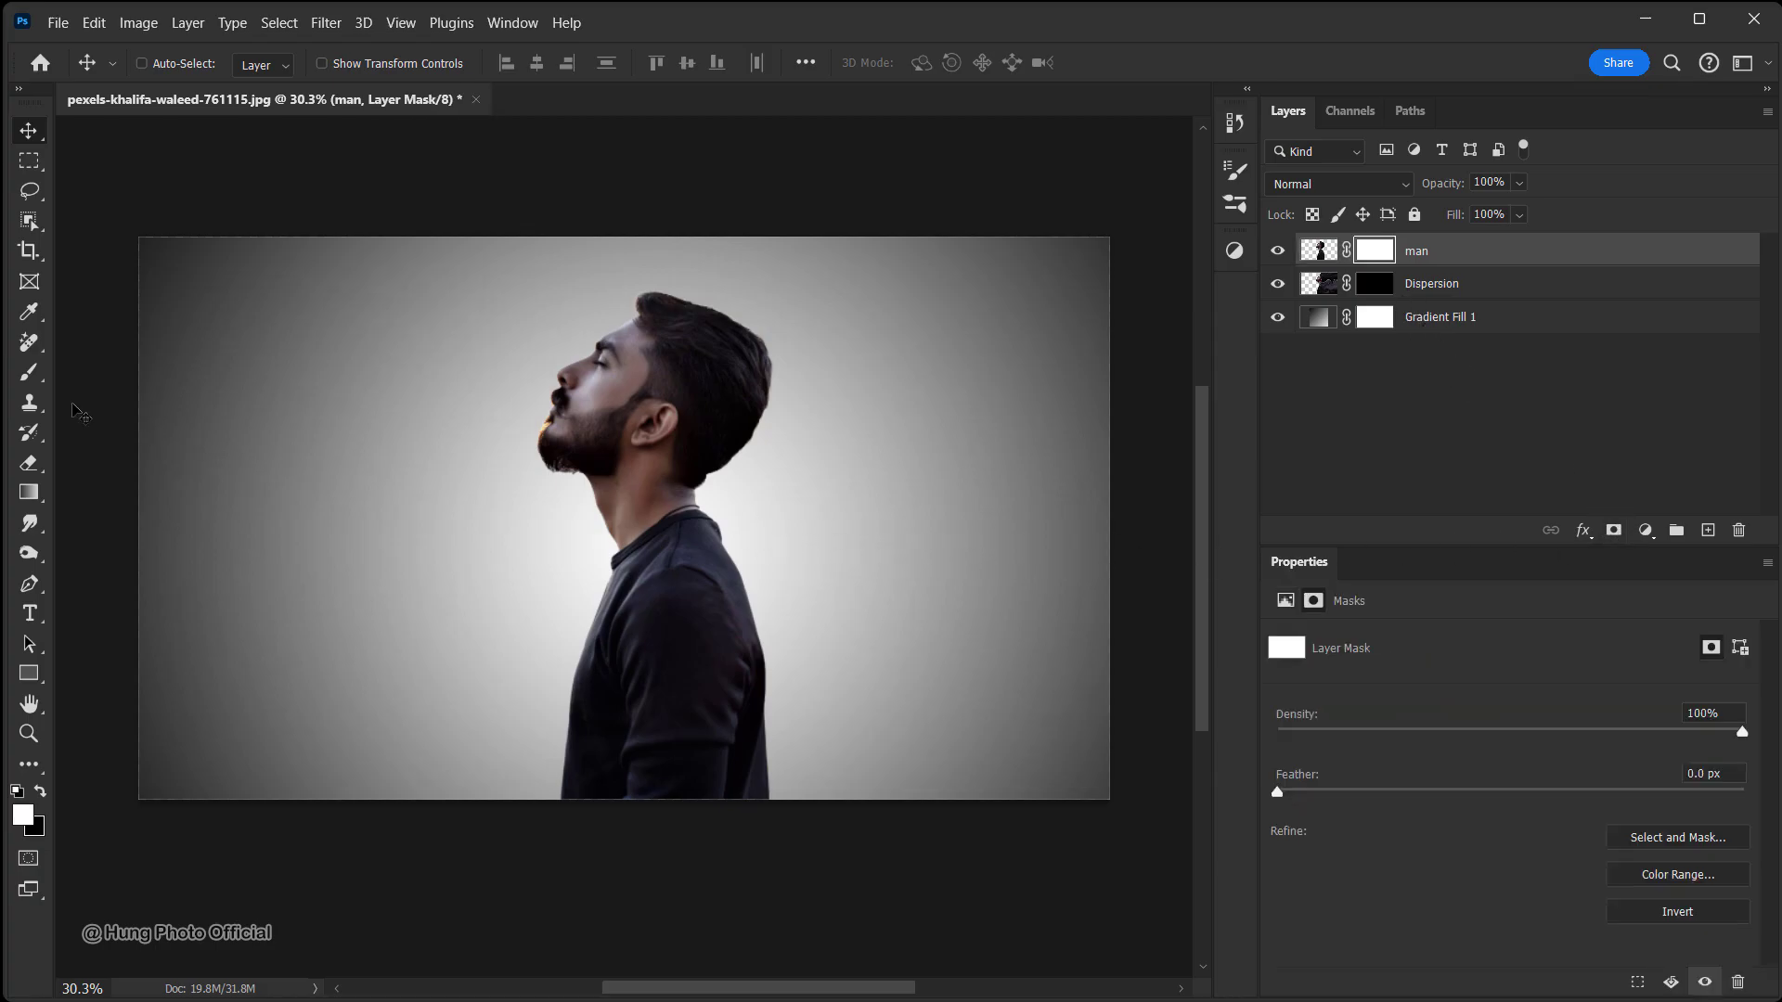
Activate the Brush tool and reduce its size to 235 px
click(28, 373)
key(bracketleft)
key(bracketleft)
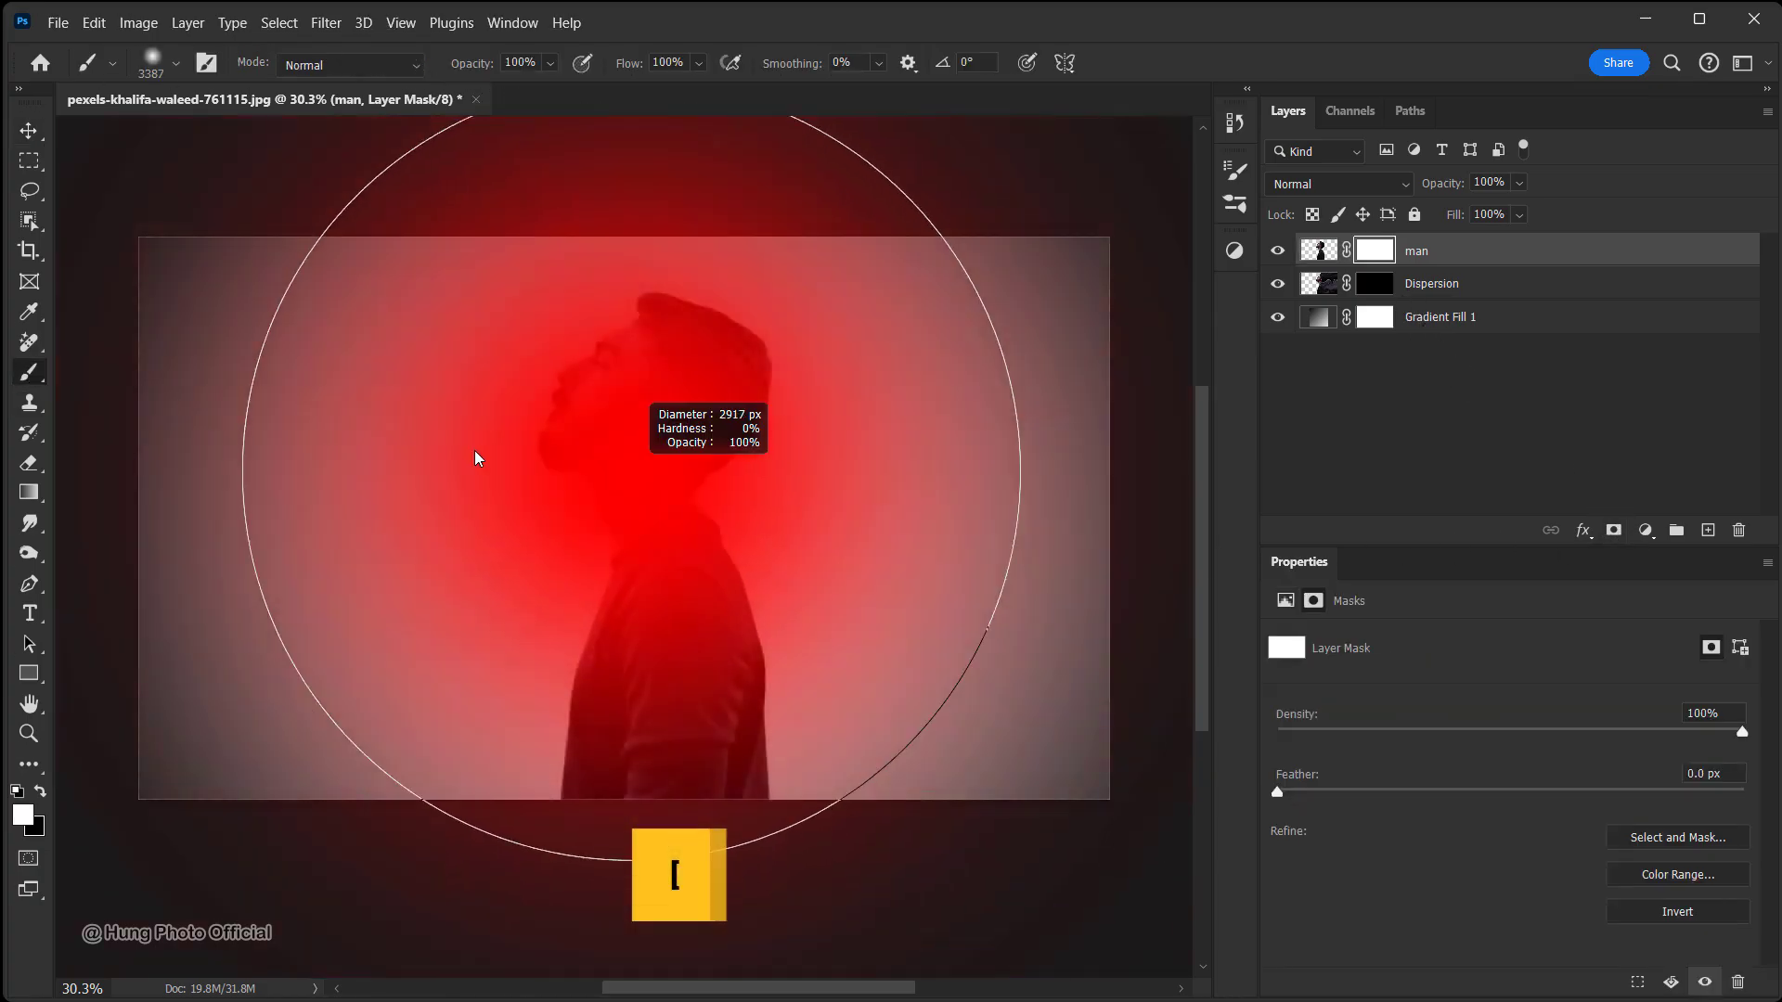
drag(475, 449, 56, 408)
Choose the 002_Explosion brush from the Explosion_Brushes group
right_click(733, 495)
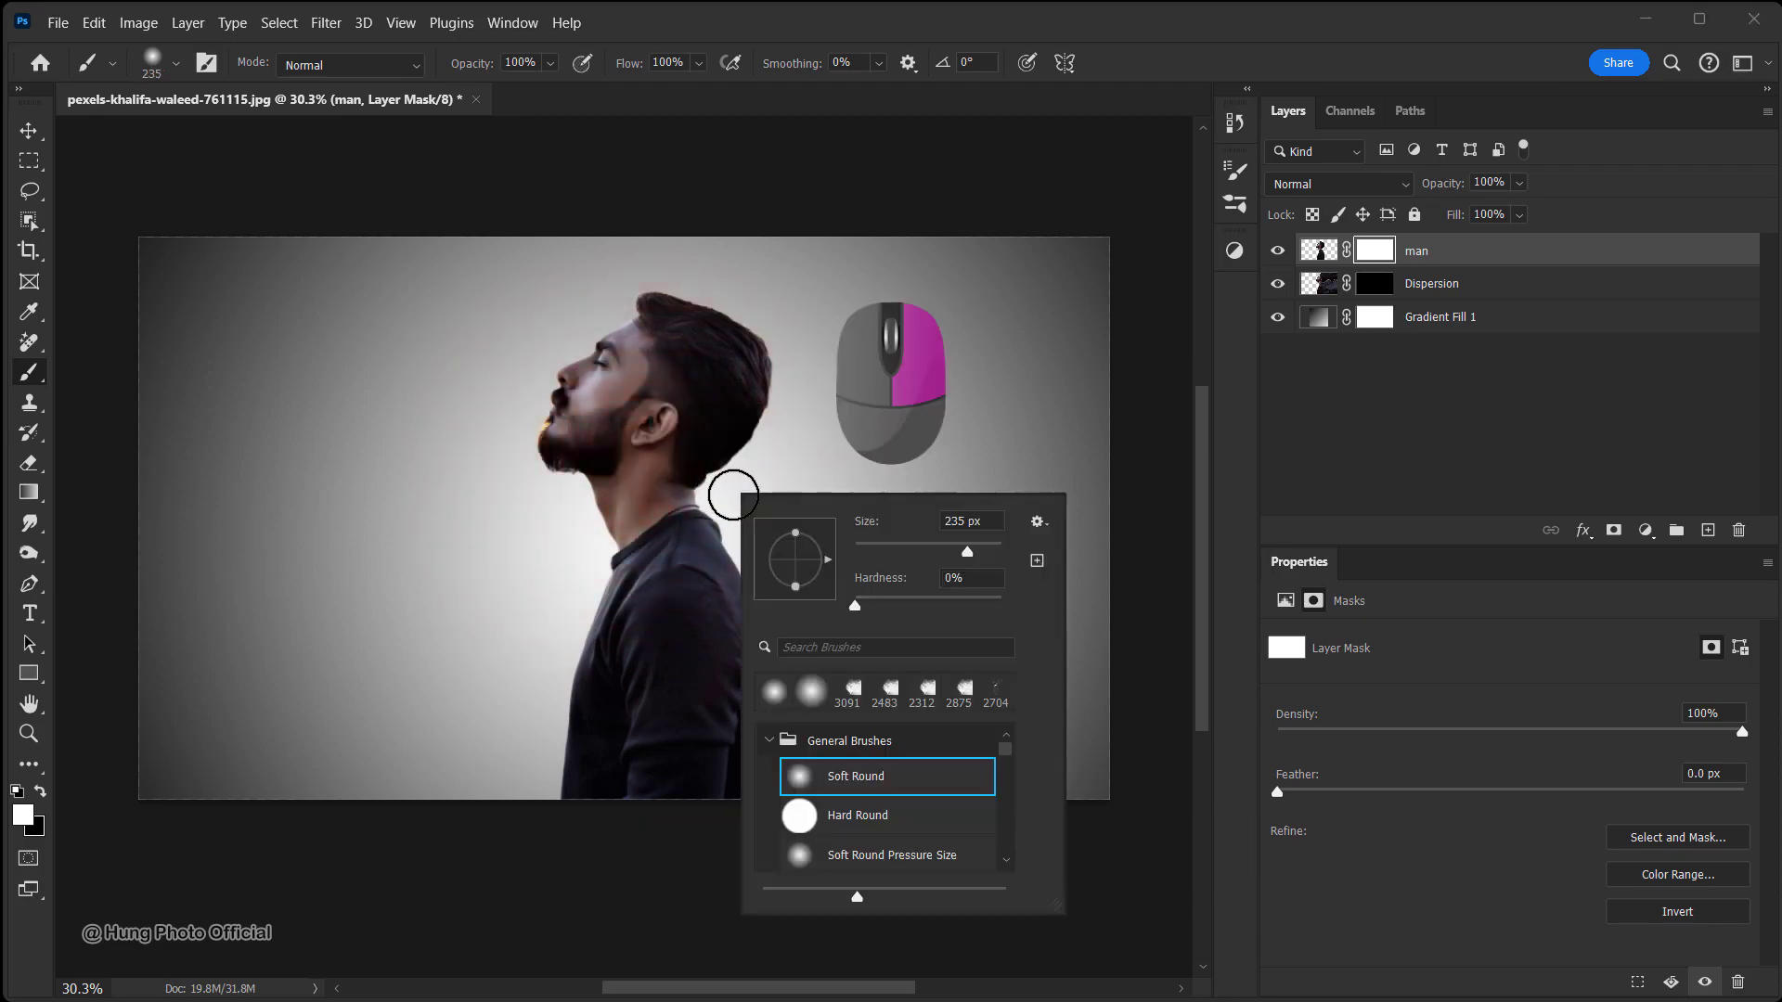
click(770, 742)
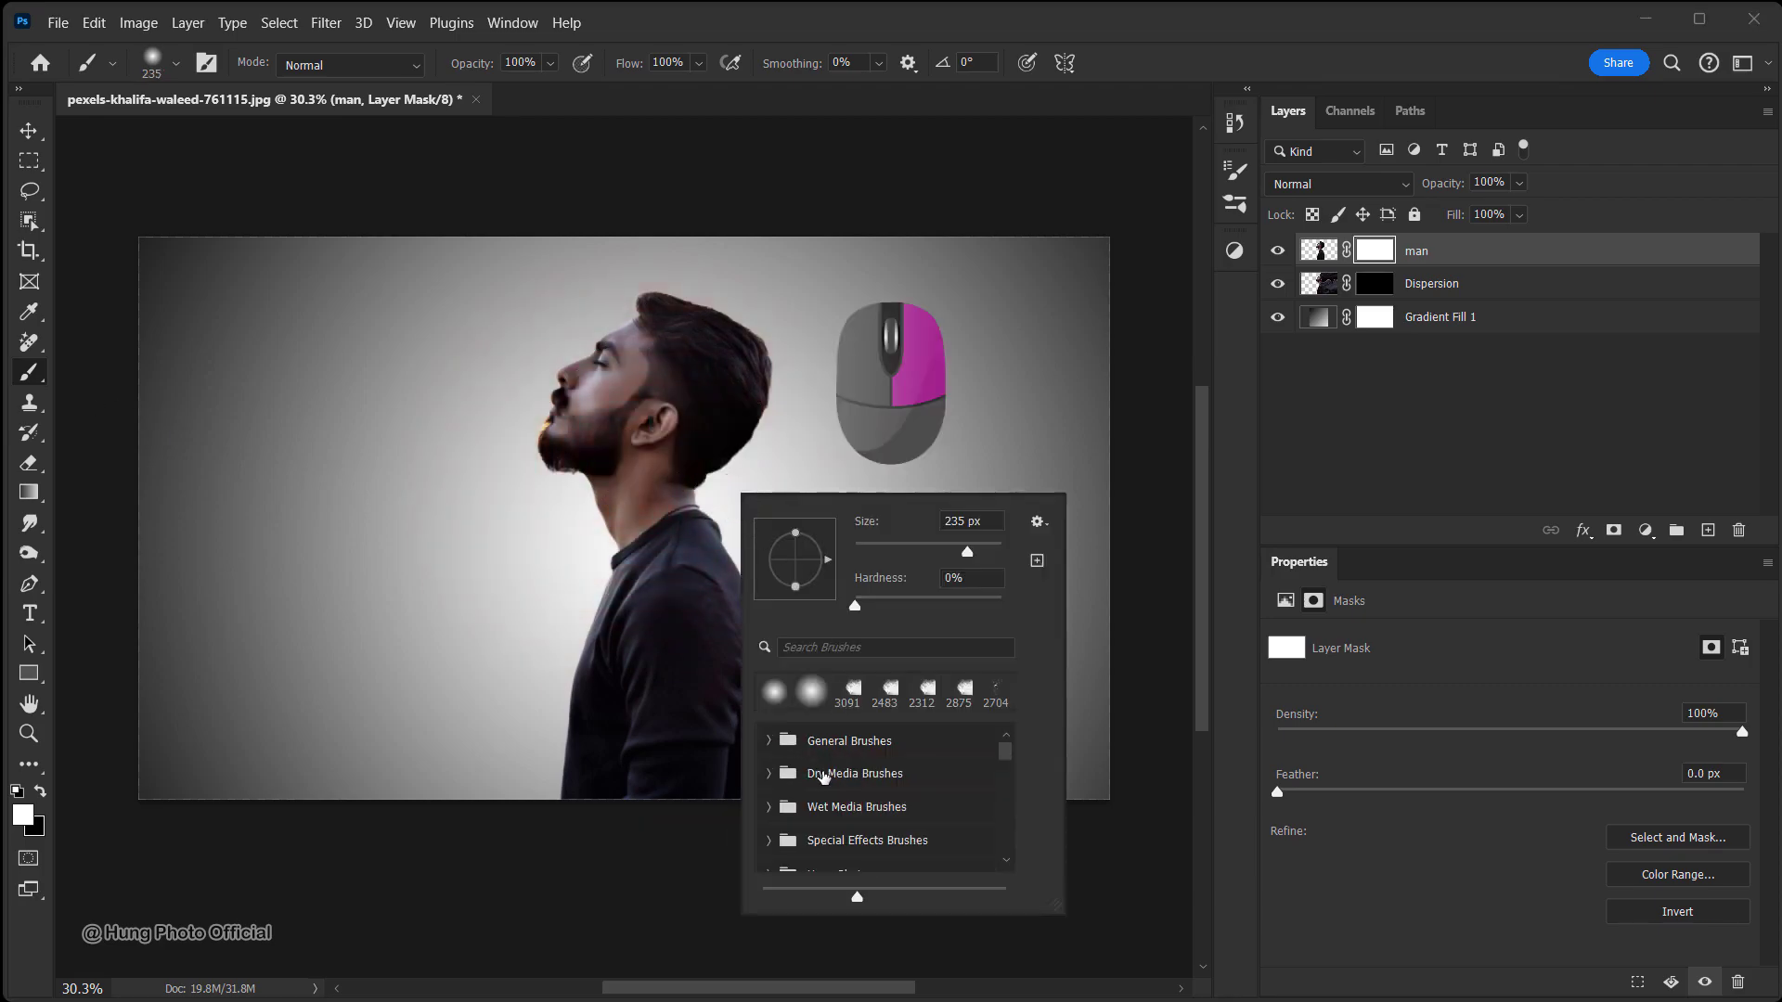
scroll(825, 781, down, 1)
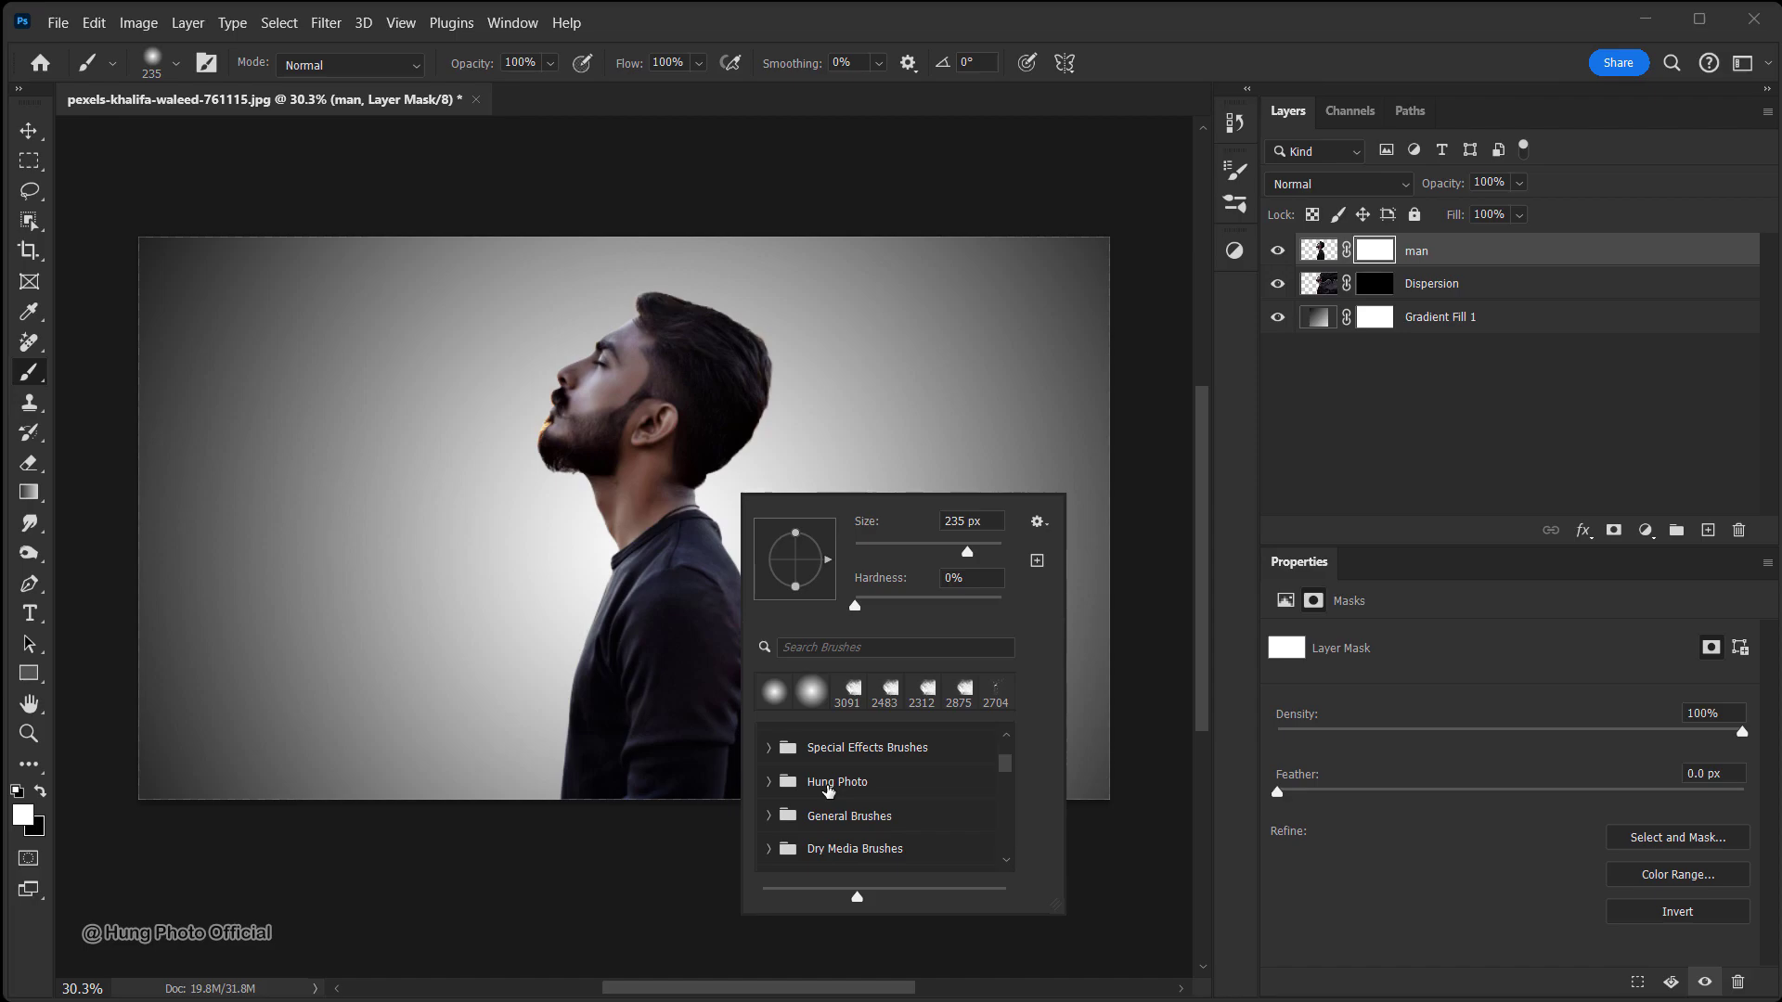
scroll(826, 807, down, 3)
click(769, 859)
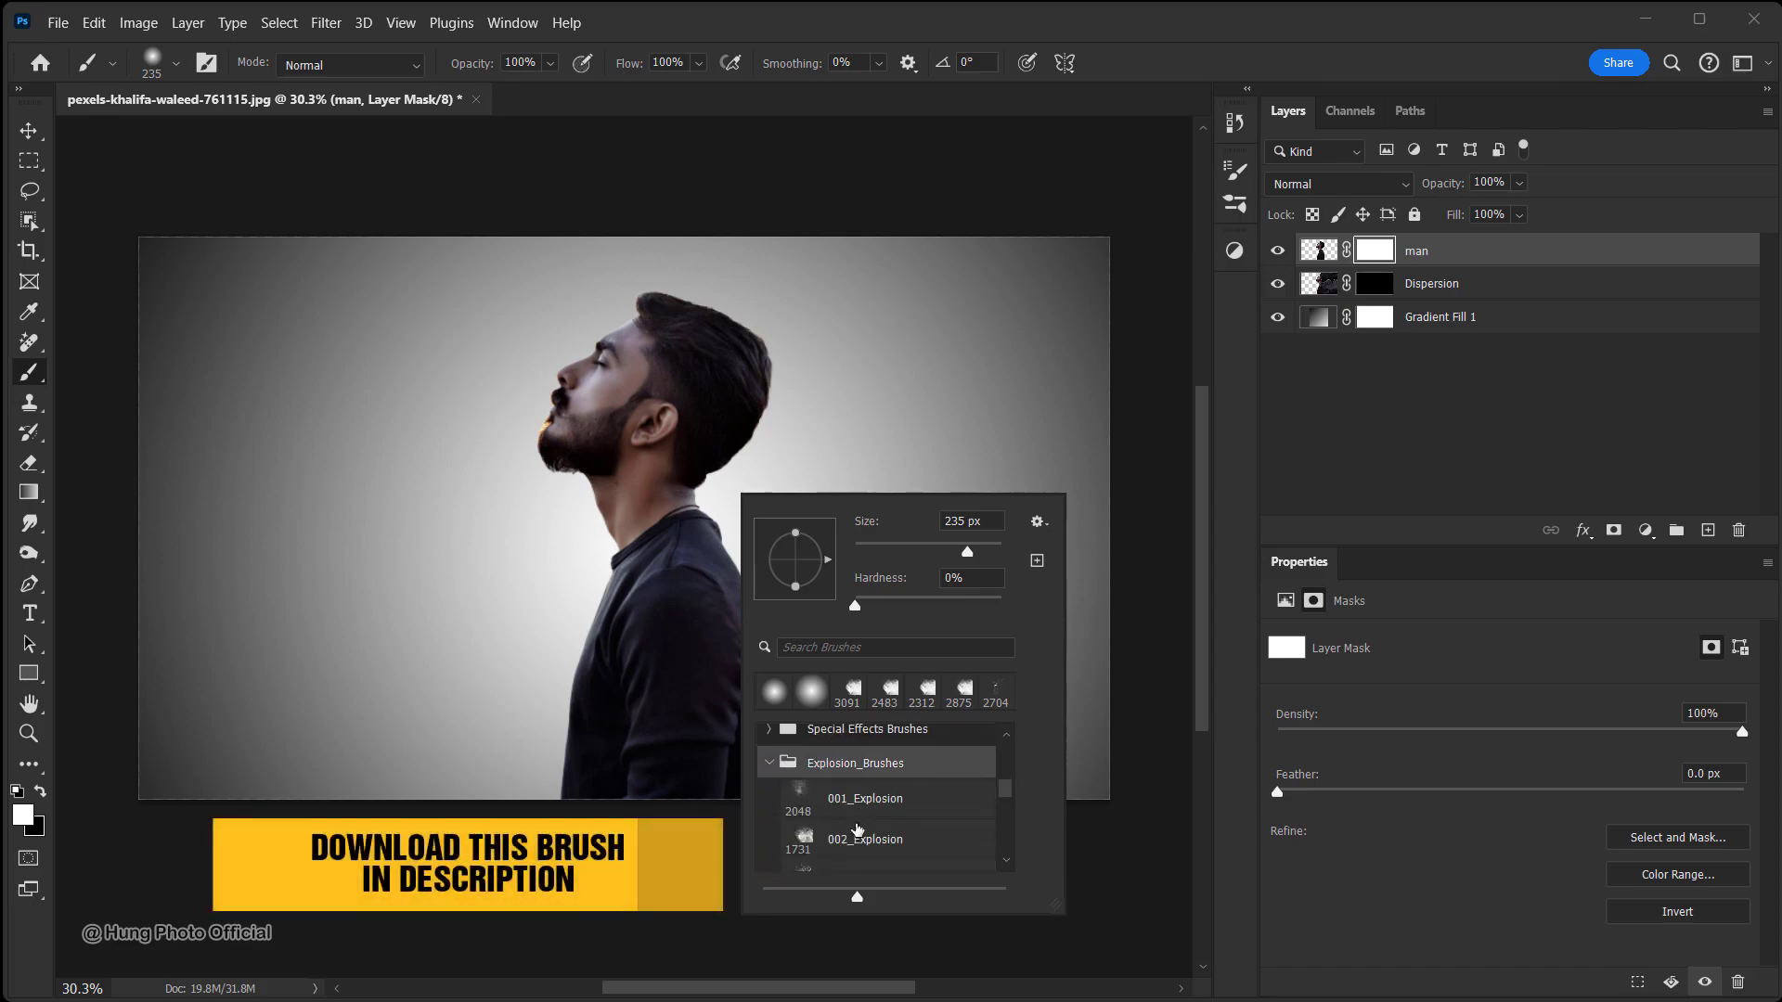
scroll(858, 824, down, 3)
scroll(814, 780, down, 1)
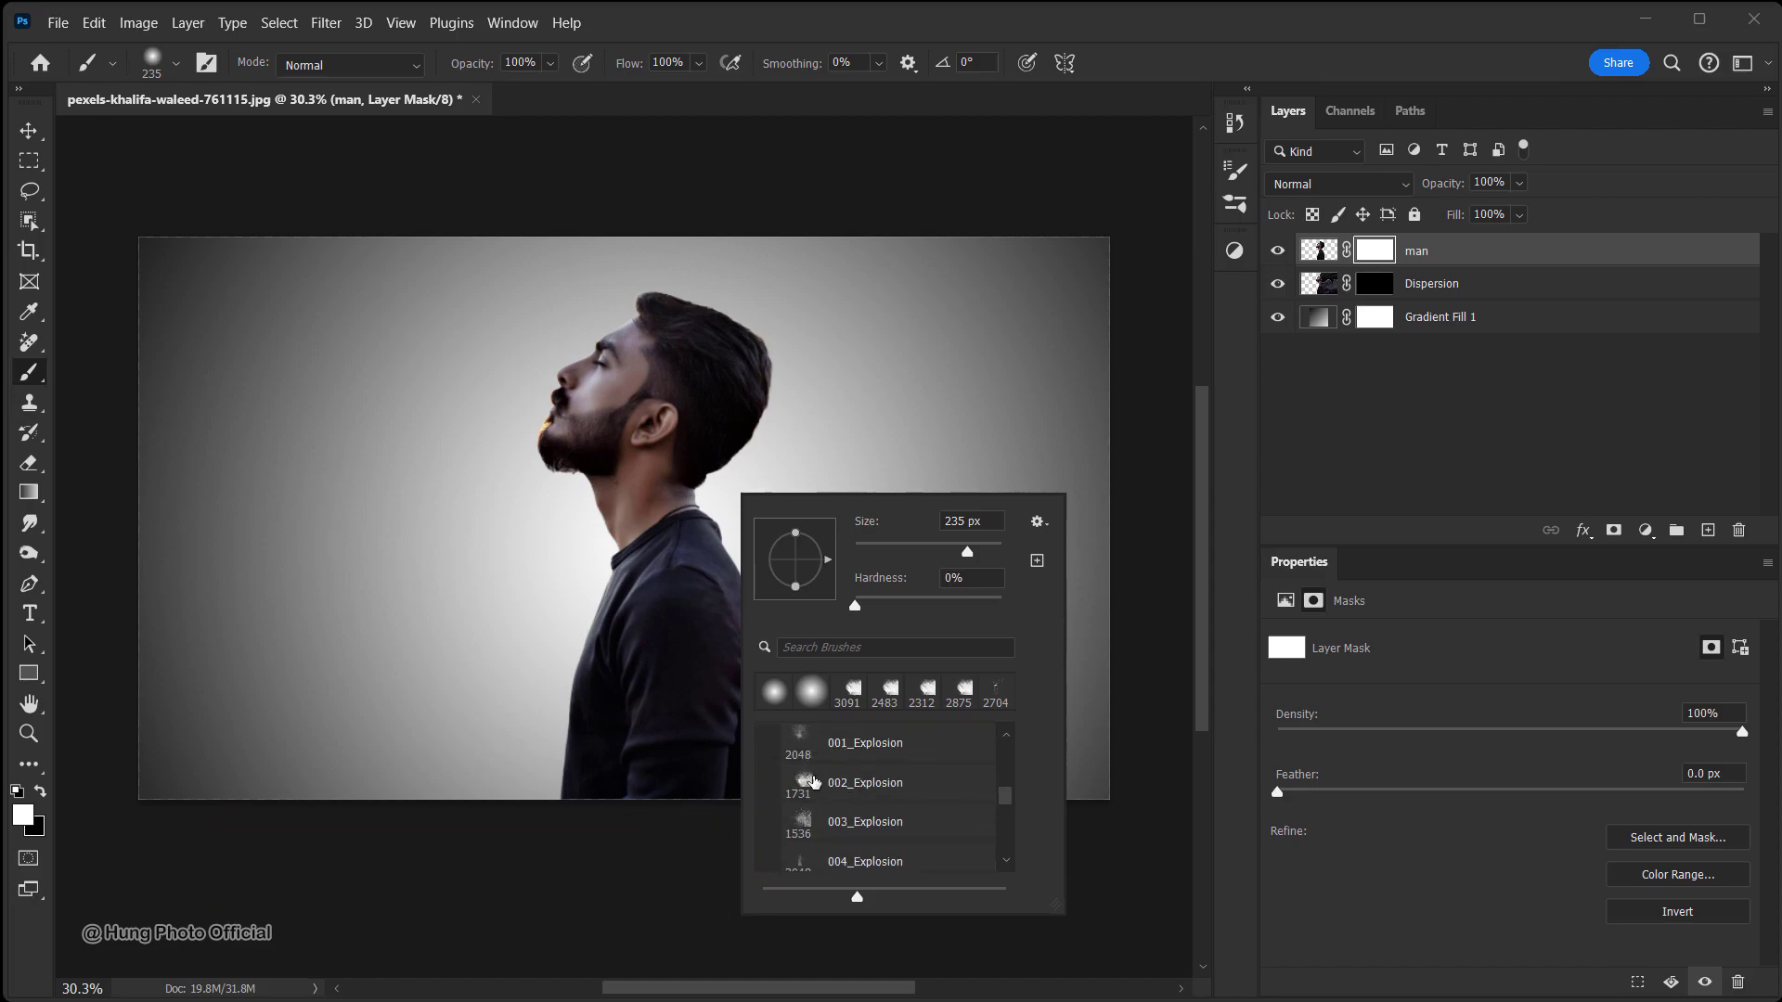
click(805, 785)
key(Return)
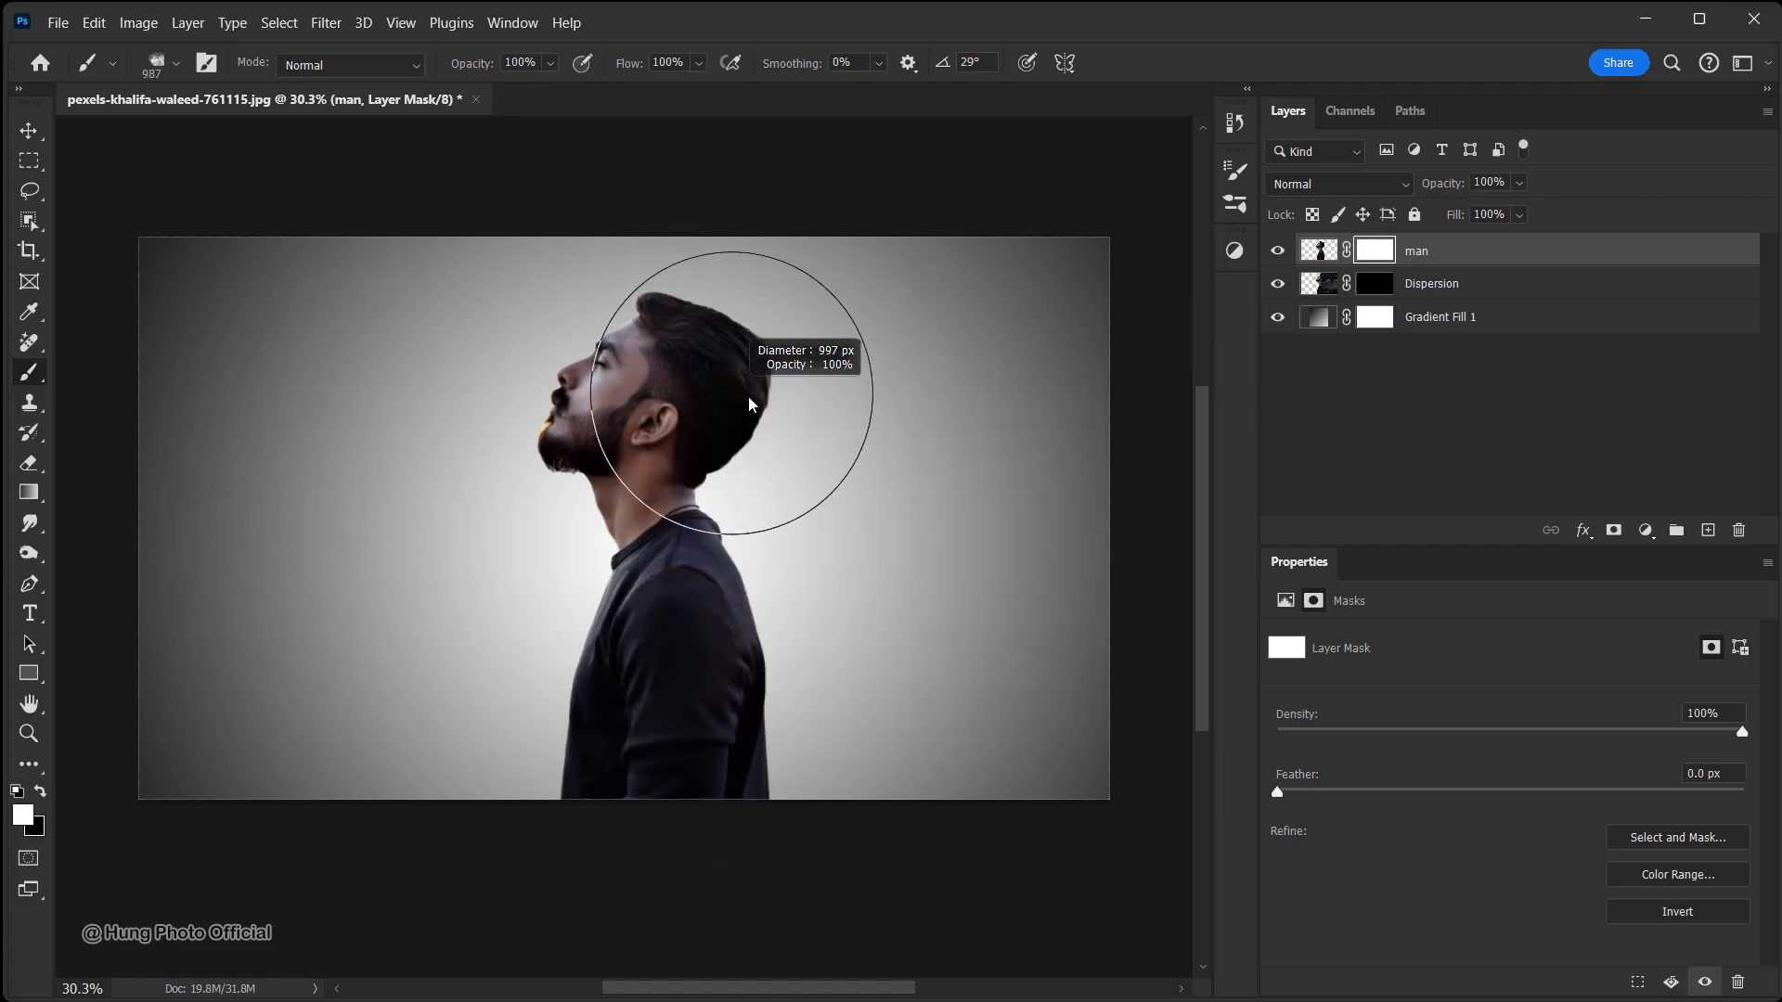
Stamp black on the man layer's mask behind the neck and ear with the explosion brush at 1129 px and 39°
right_click(908, 472)
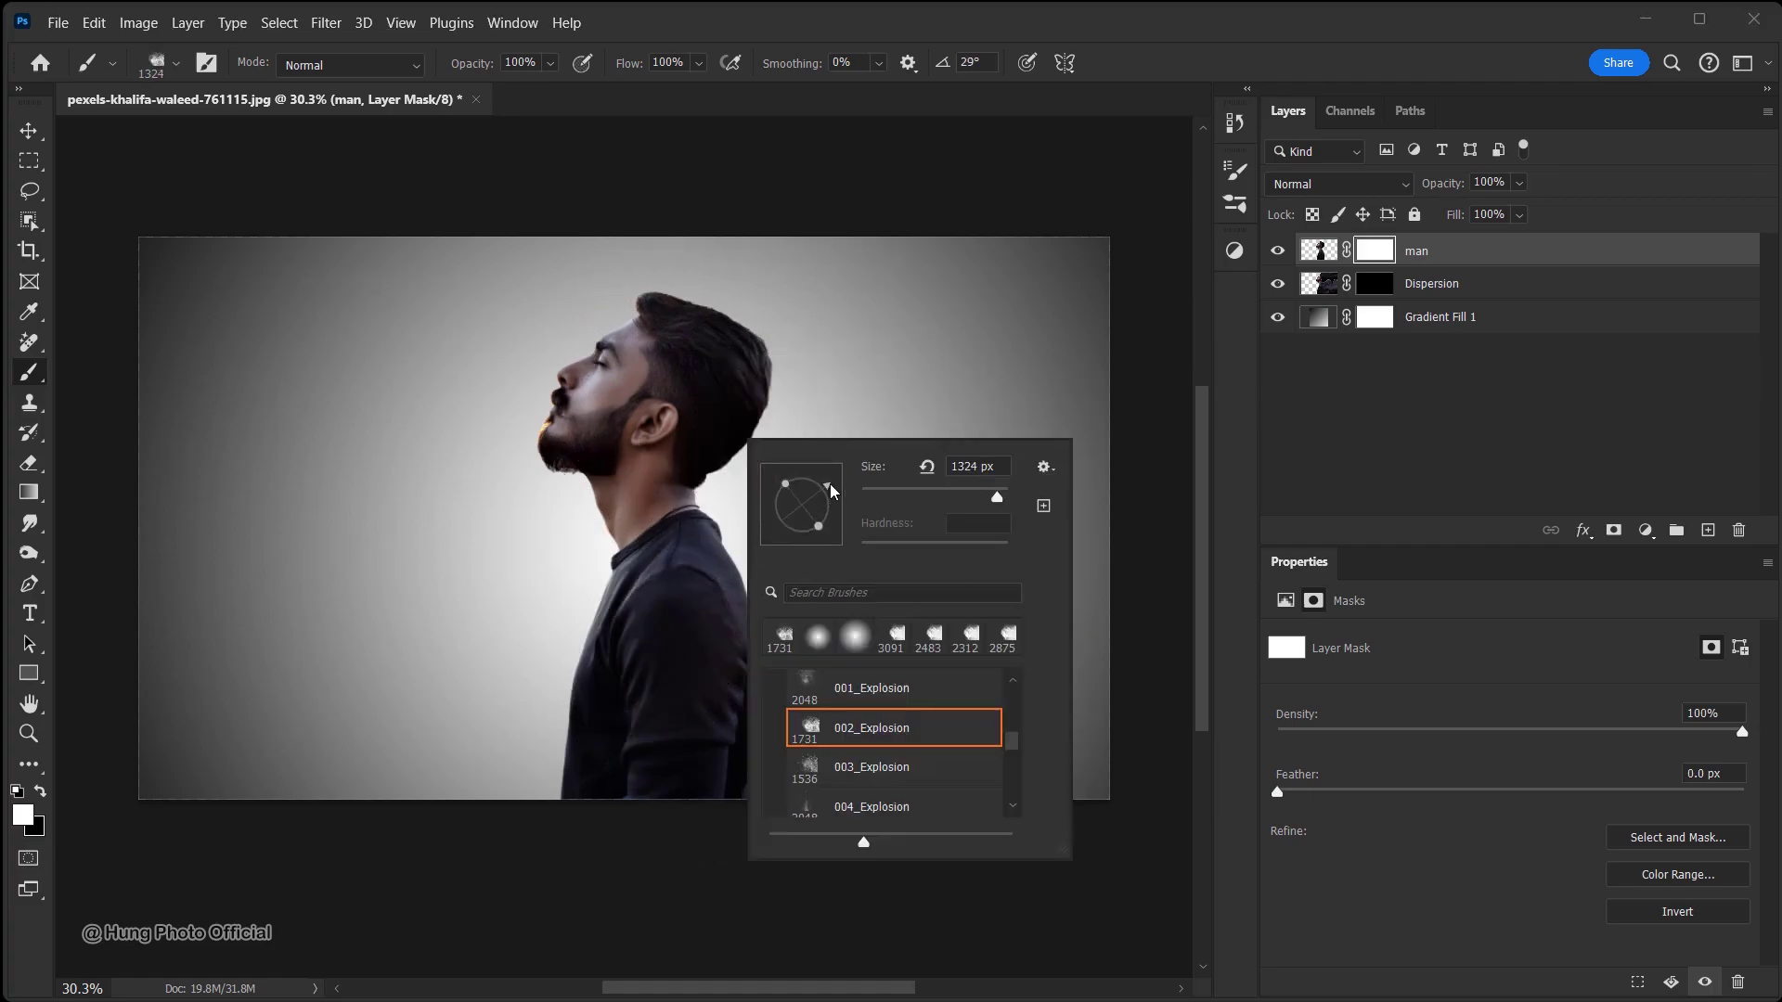
drag(750, 414, 765, 416)
drag(713, 470, 663, 465)
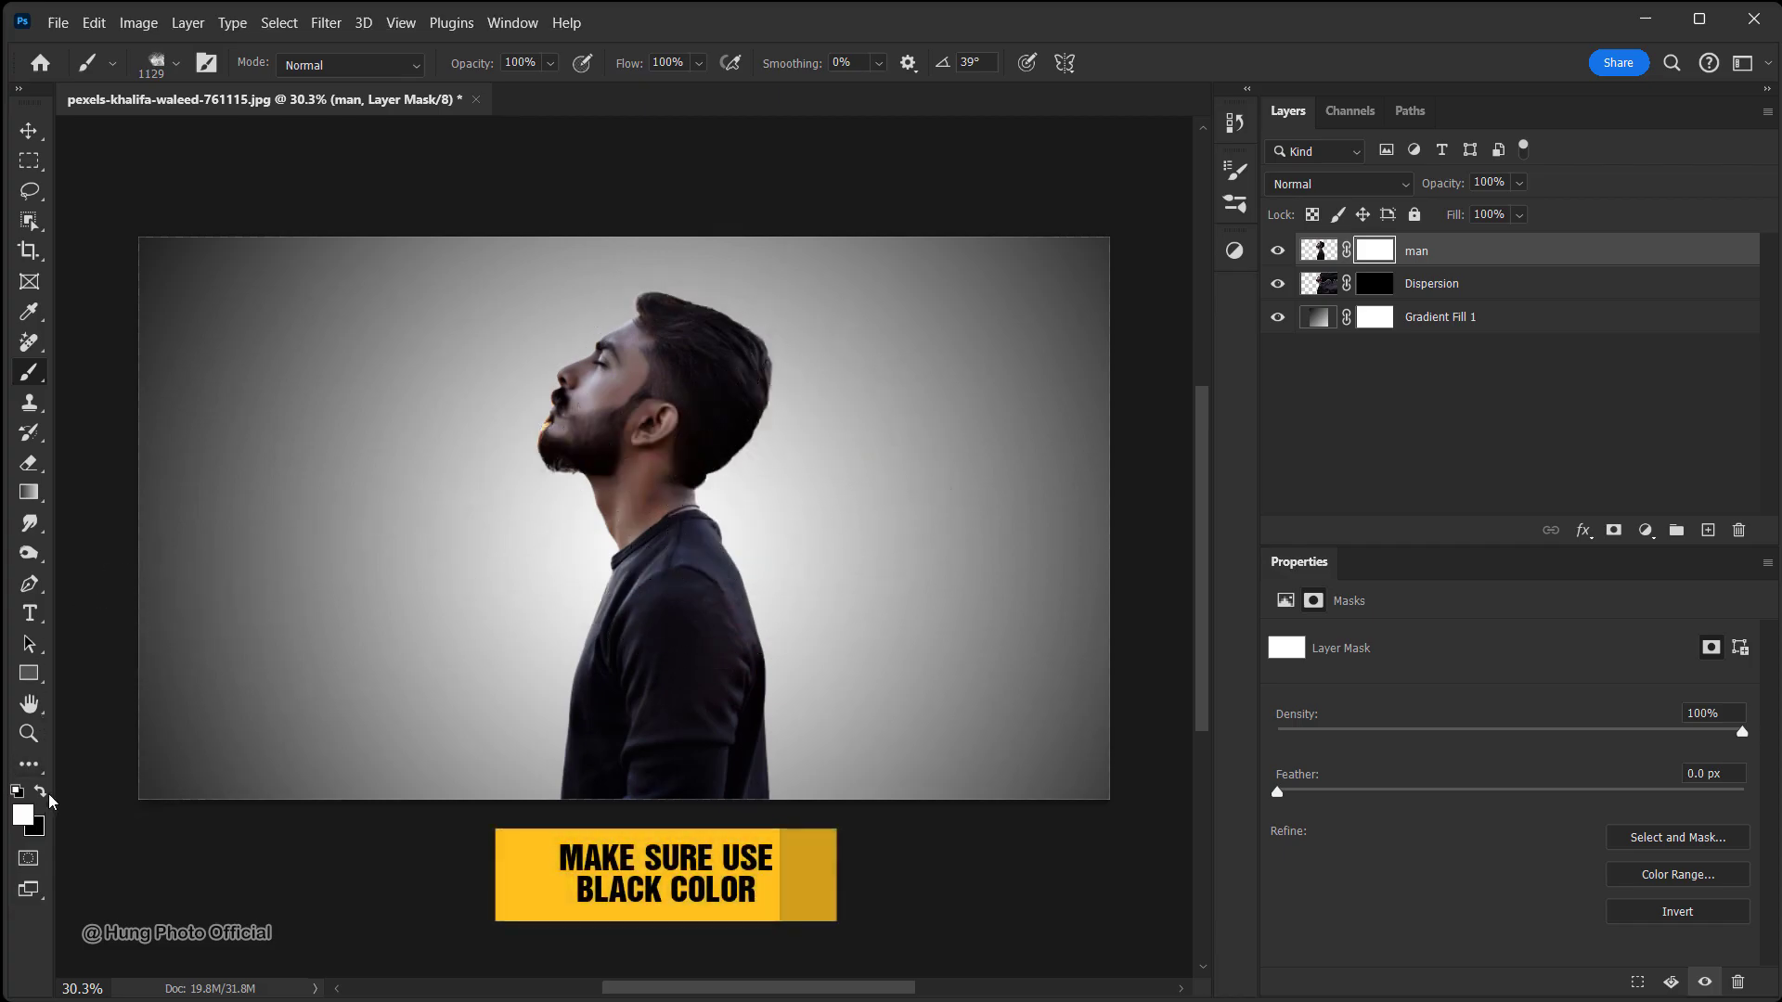
click(743, 459)
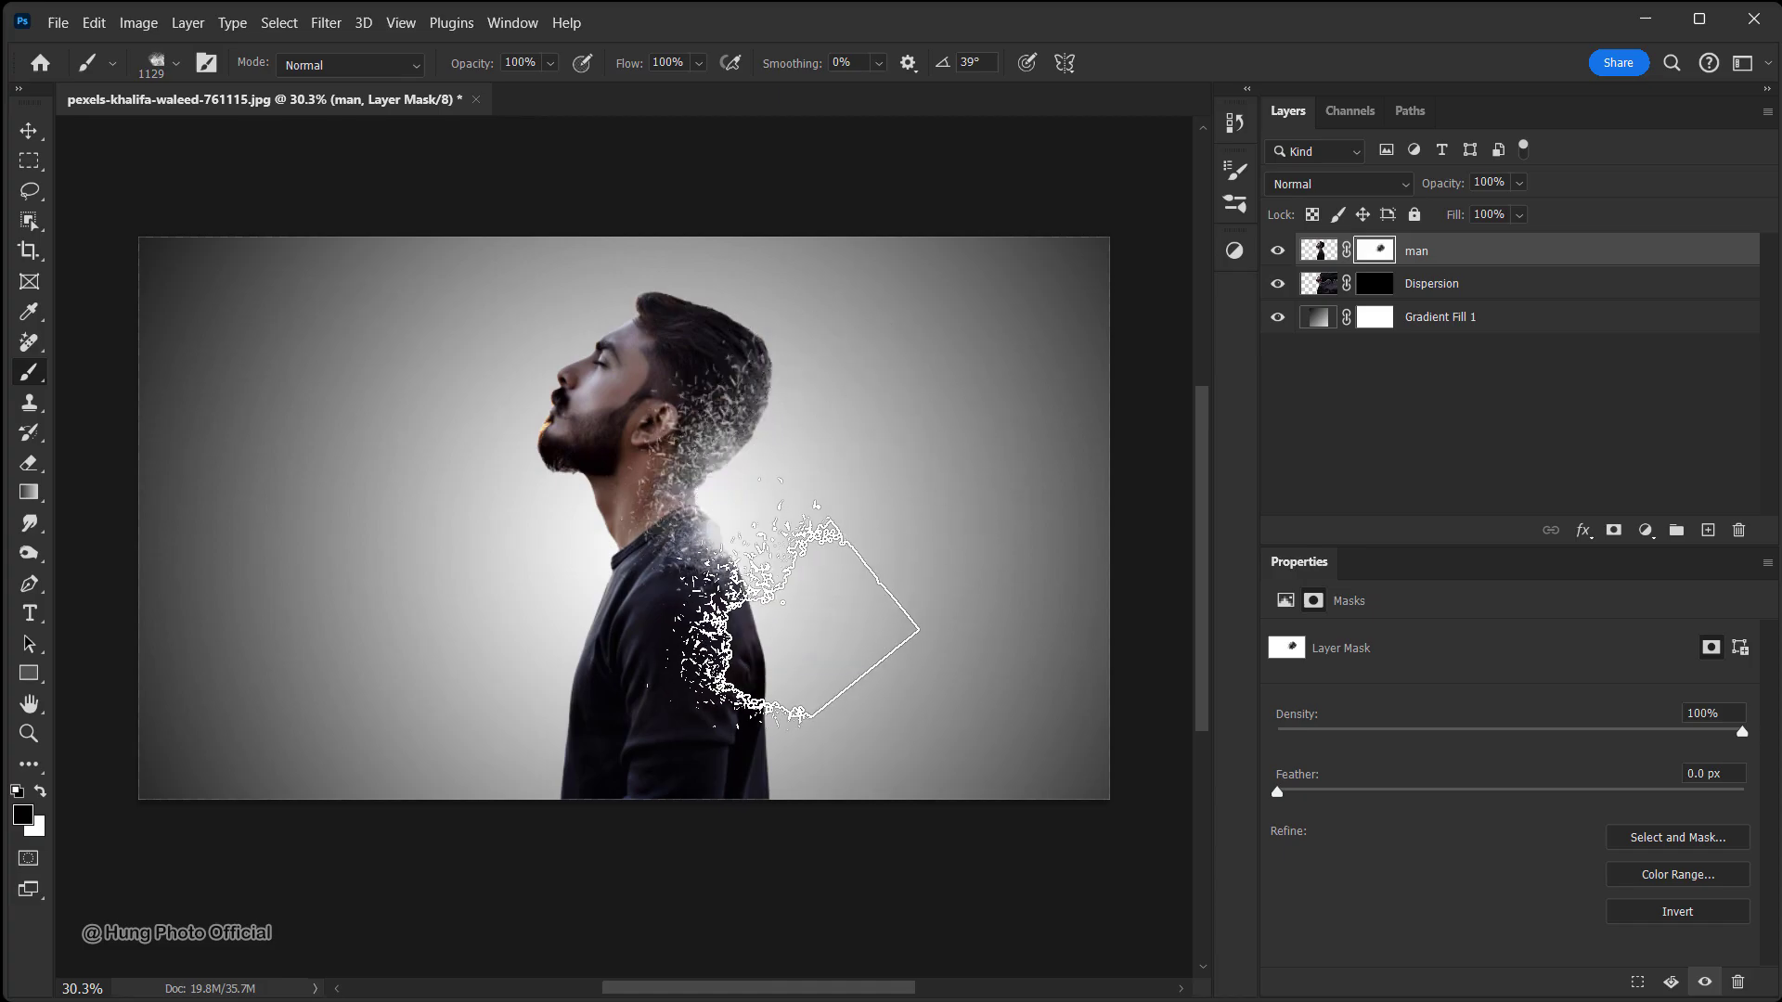
Break up the shirt's back on the man mask with the brush at 71°, and the back of the hair at 115°
right_click(754, 696)
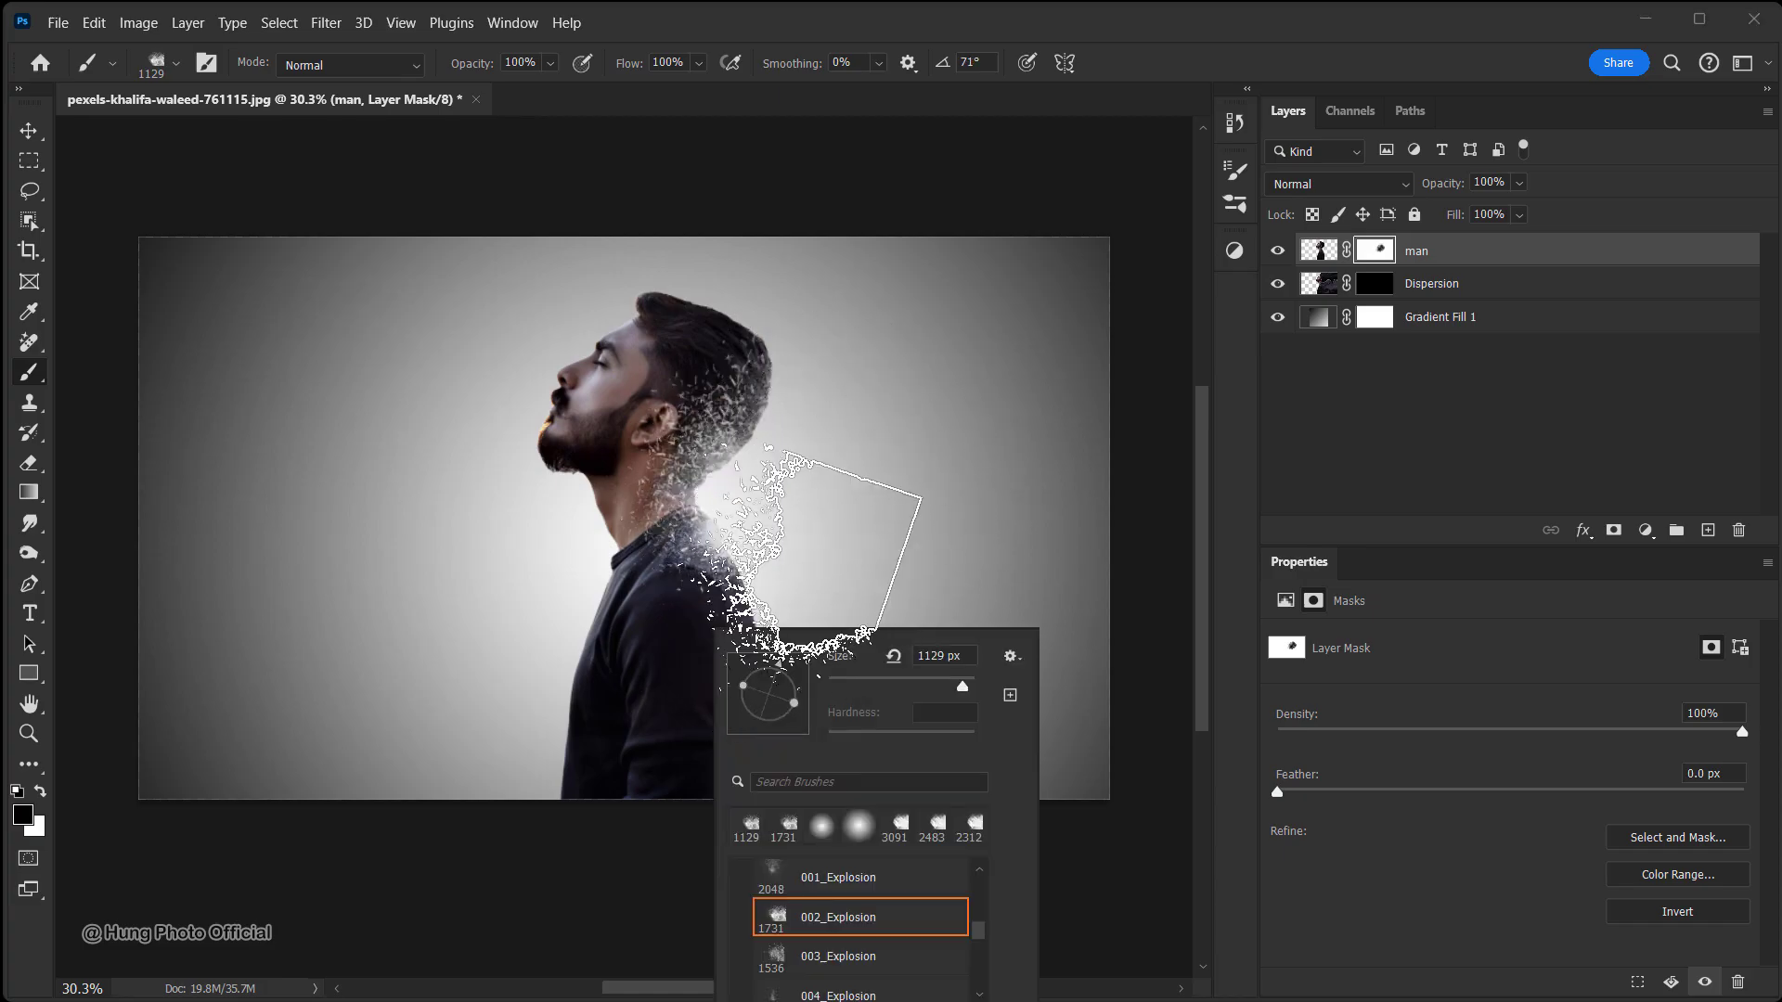
click(729, 585)
click(736, 639)
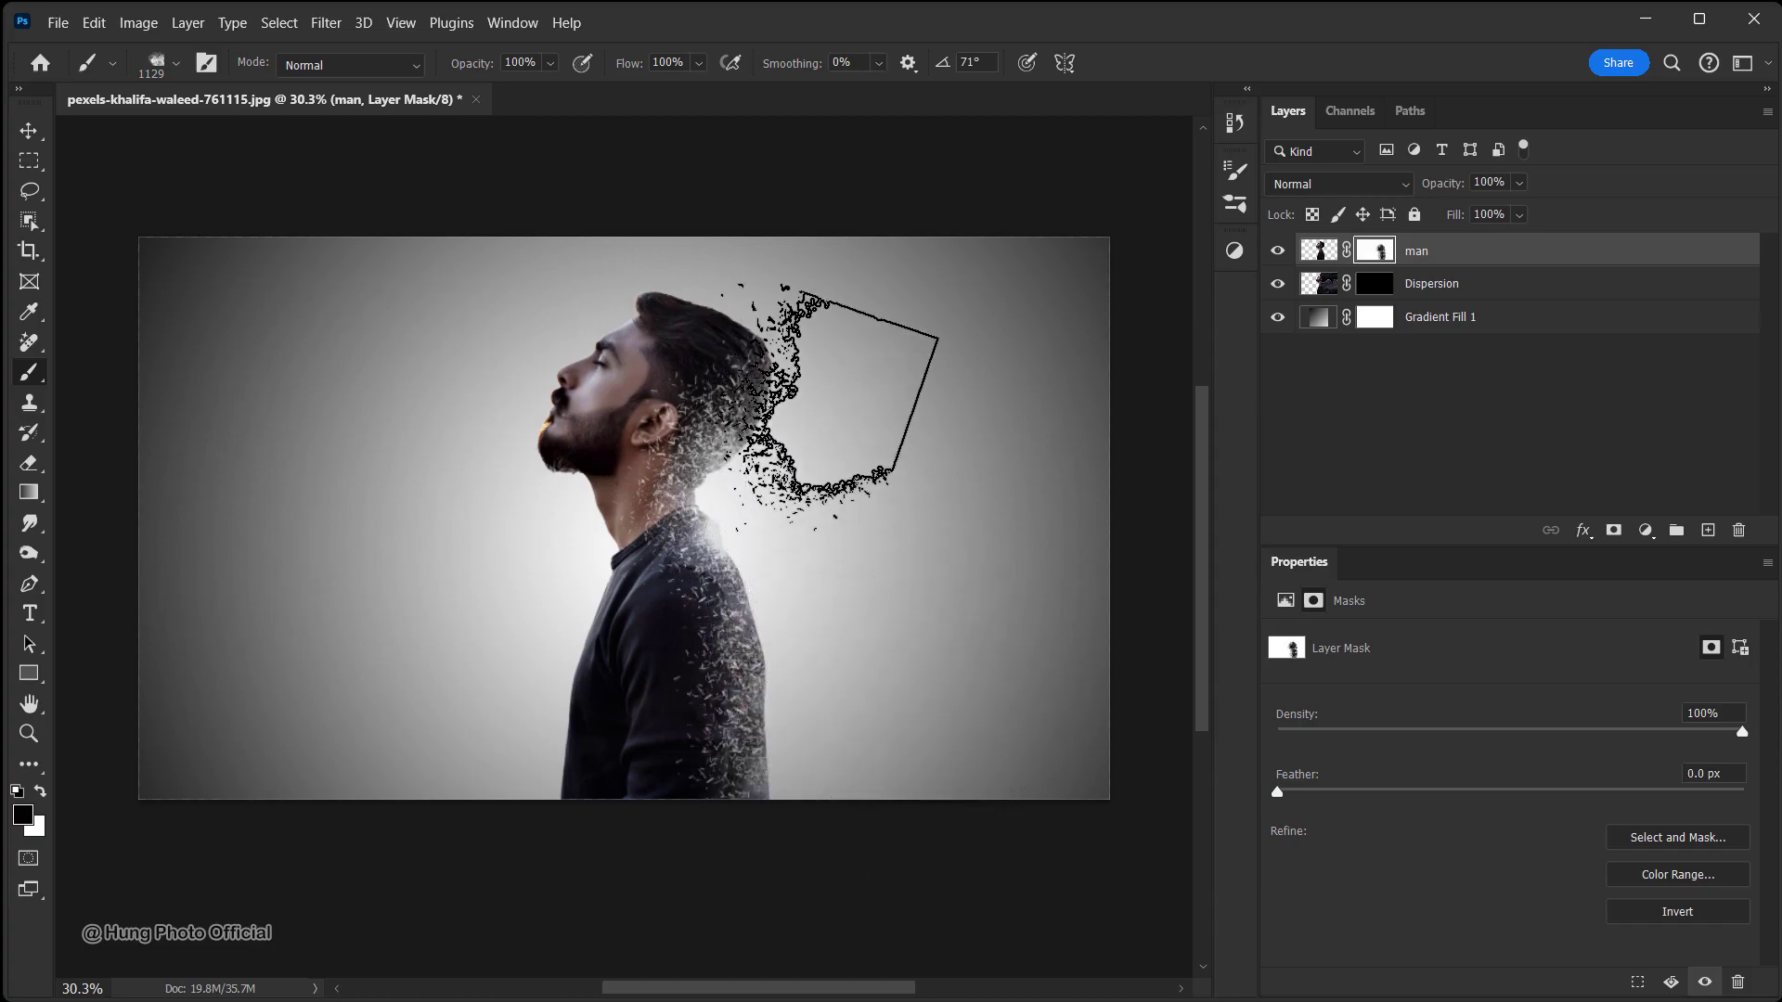
right_click(811, 444)
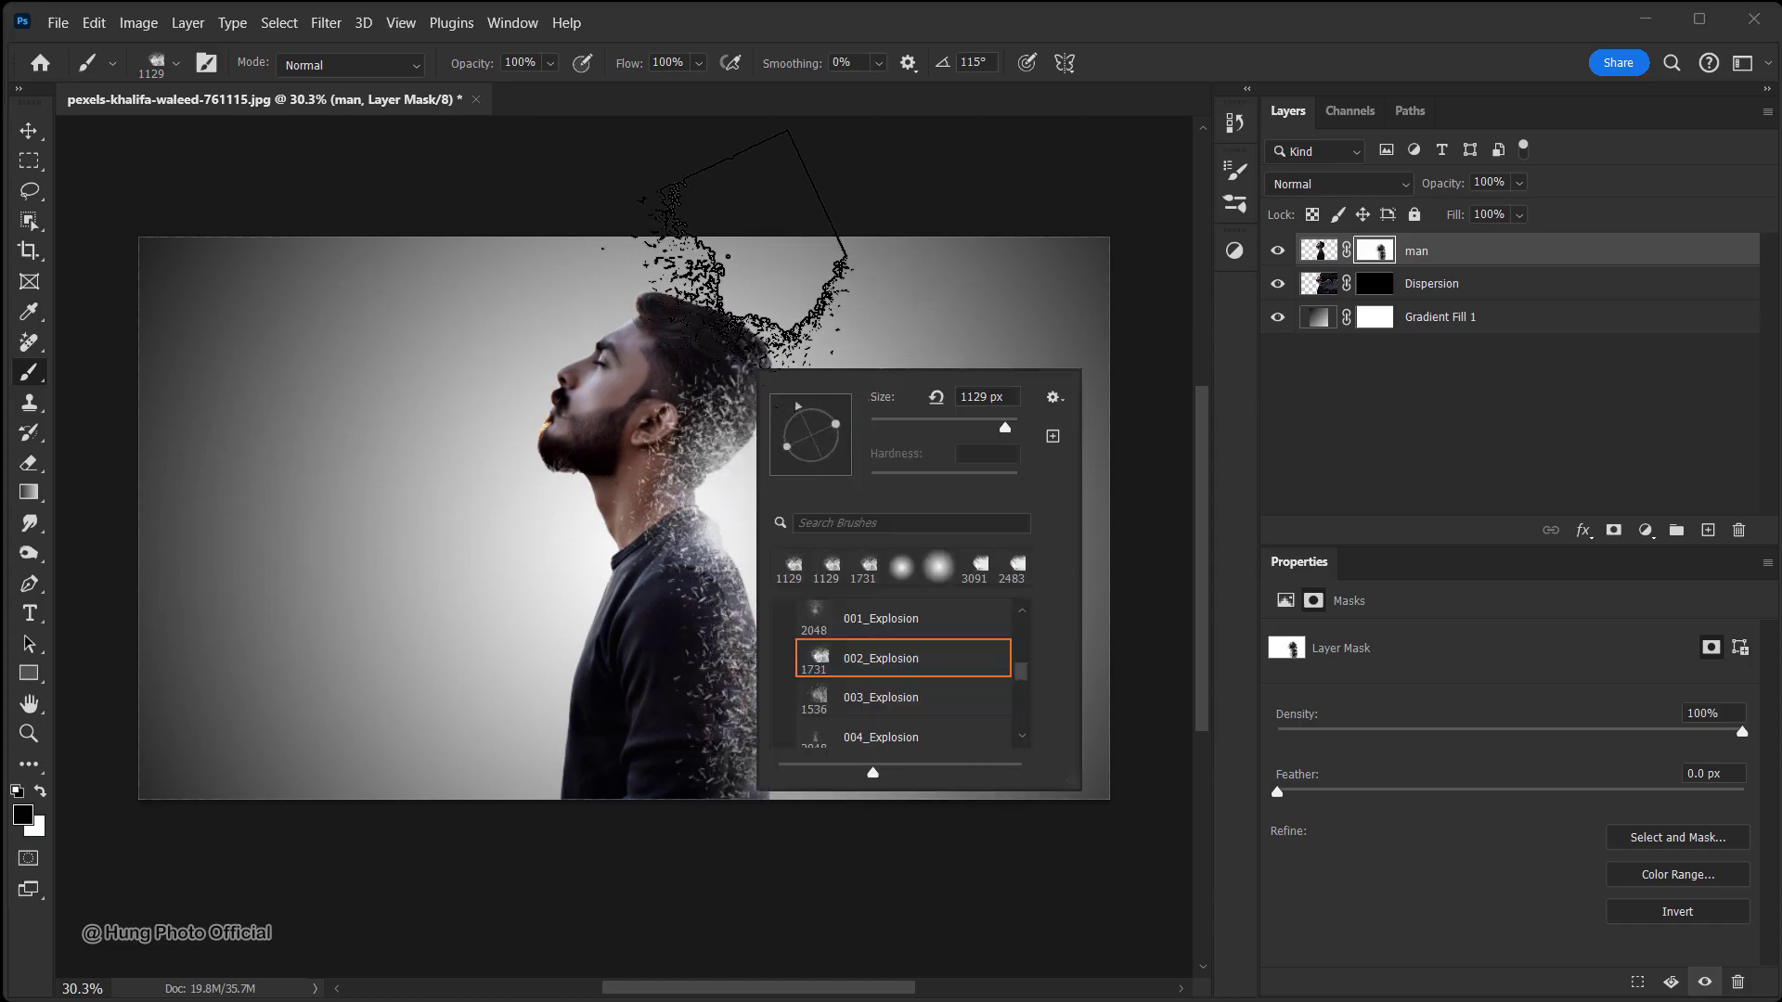
click(714, 317)
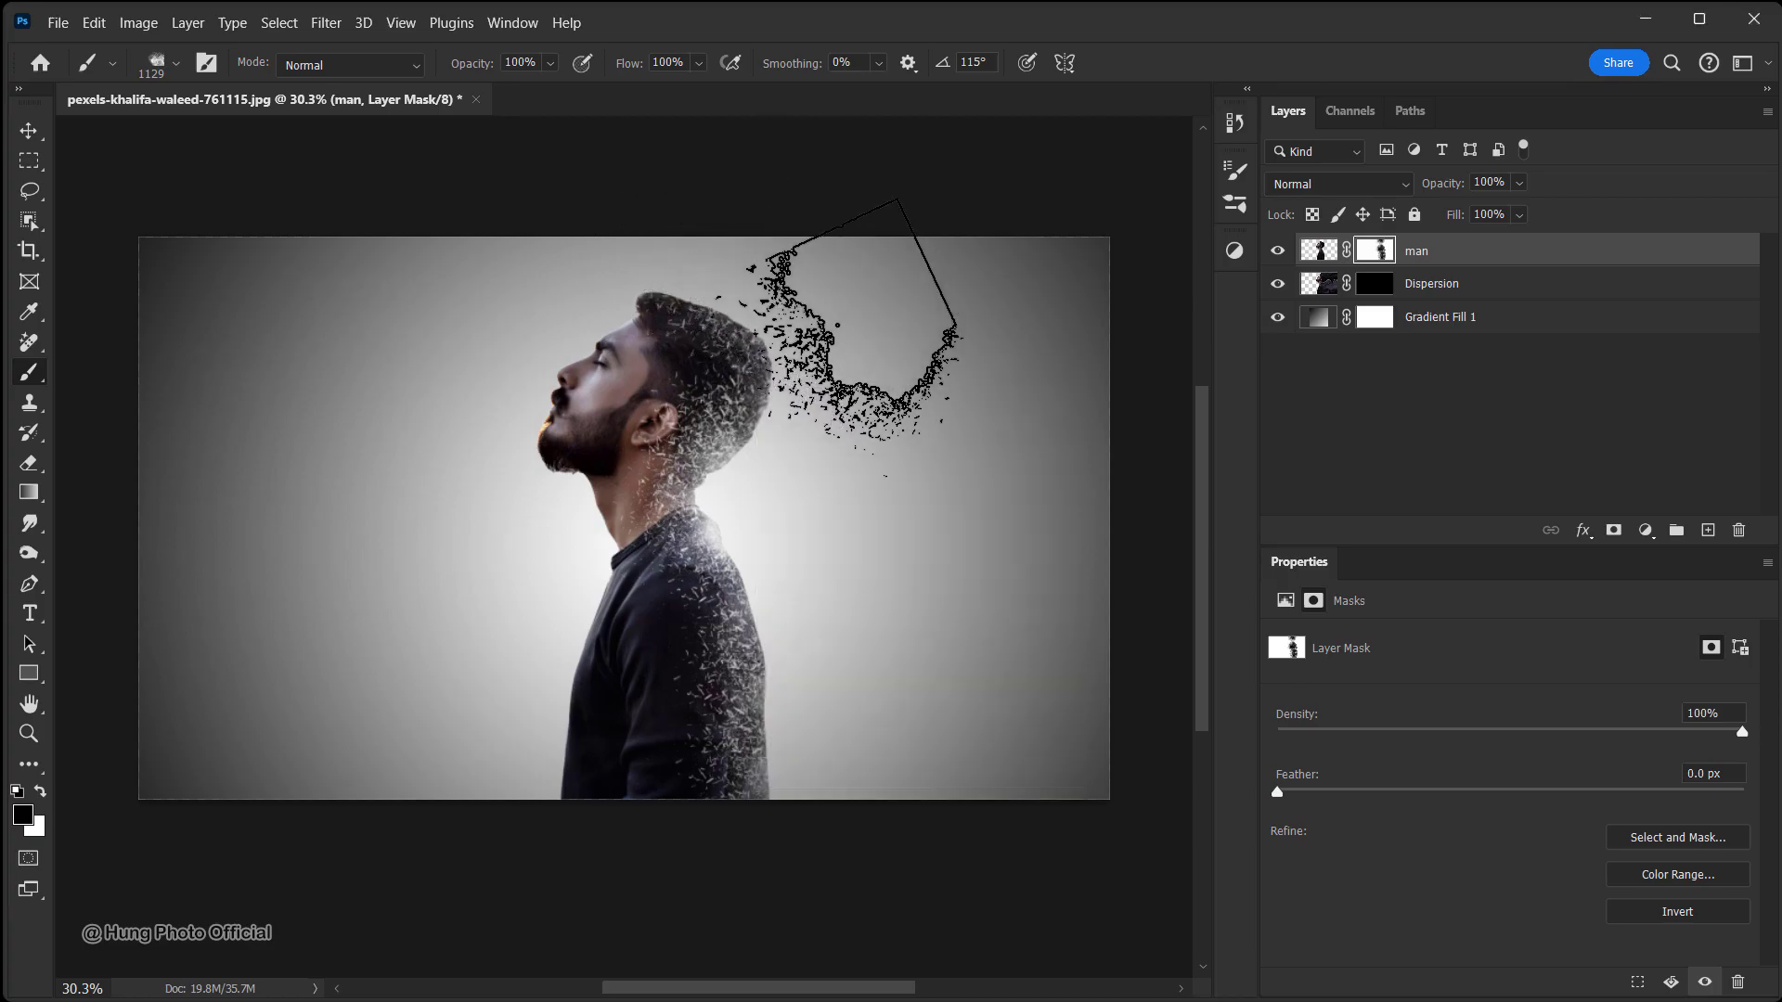
Switch to the 003_Explosion brush at 1151 px and 47° and mask particles out of the shirt's lower back
right_click(830, 434)
scroll(905, 774, down, 1)
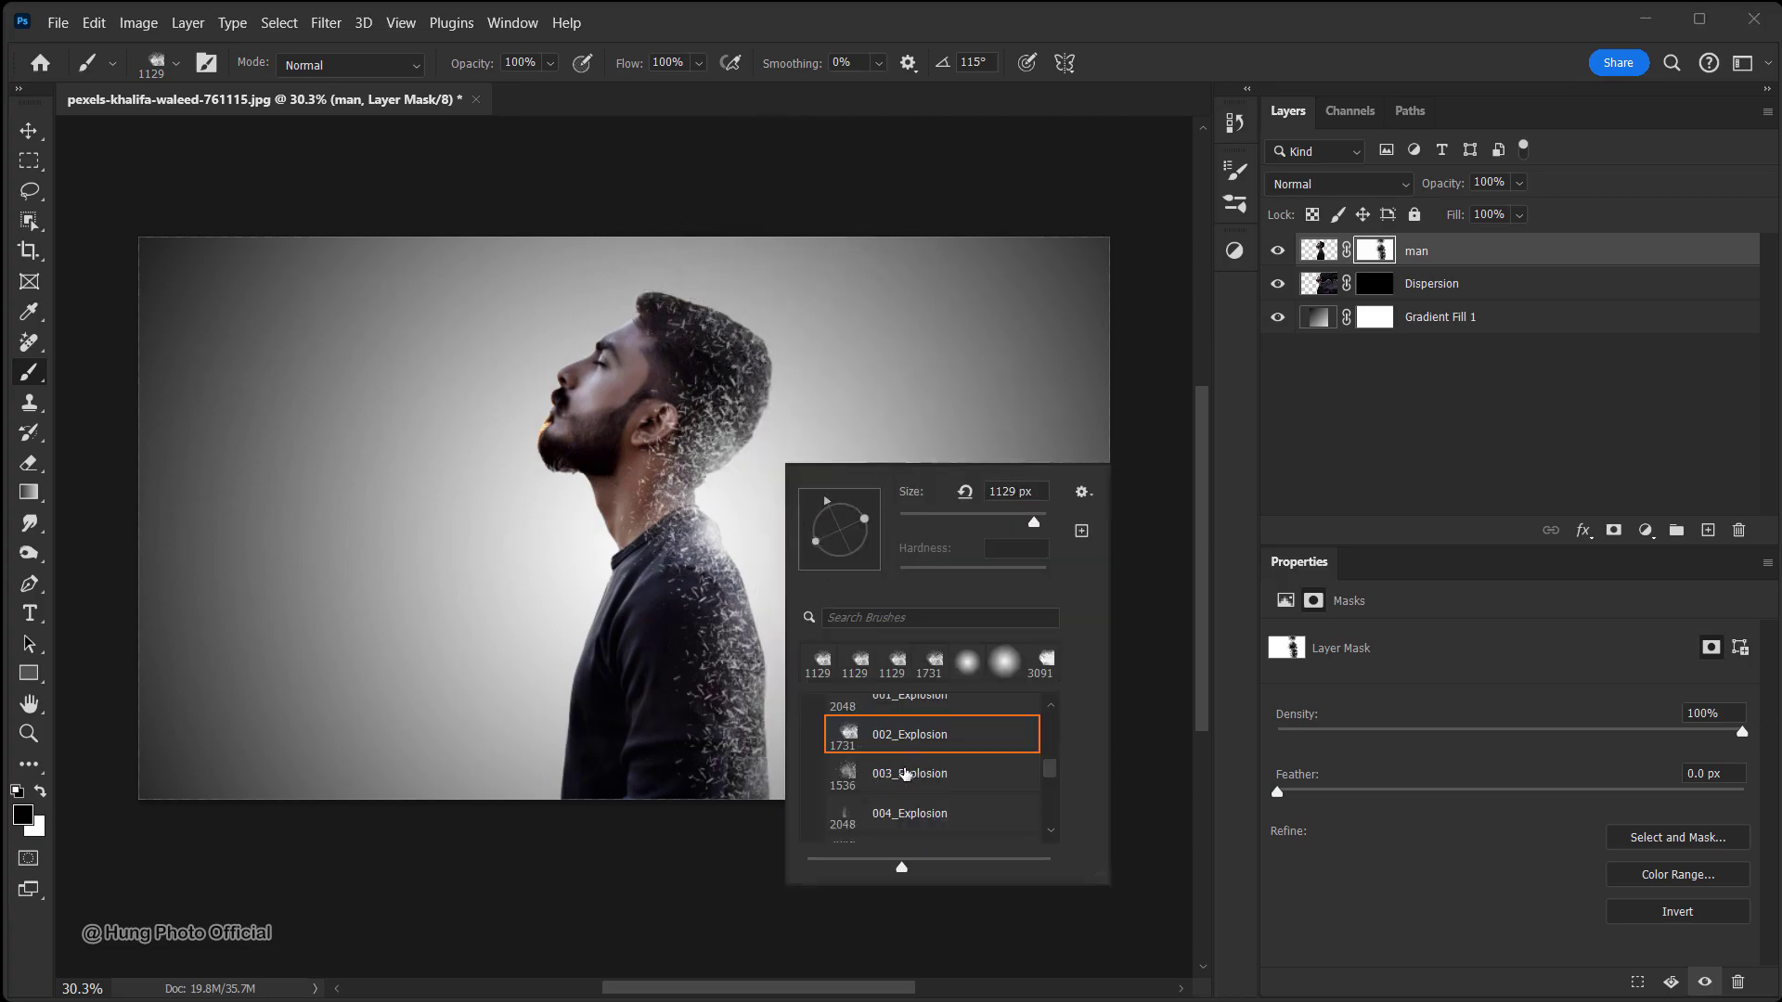
scroll(907, 774, up, 2)
scroll(909, 772, down, 2)
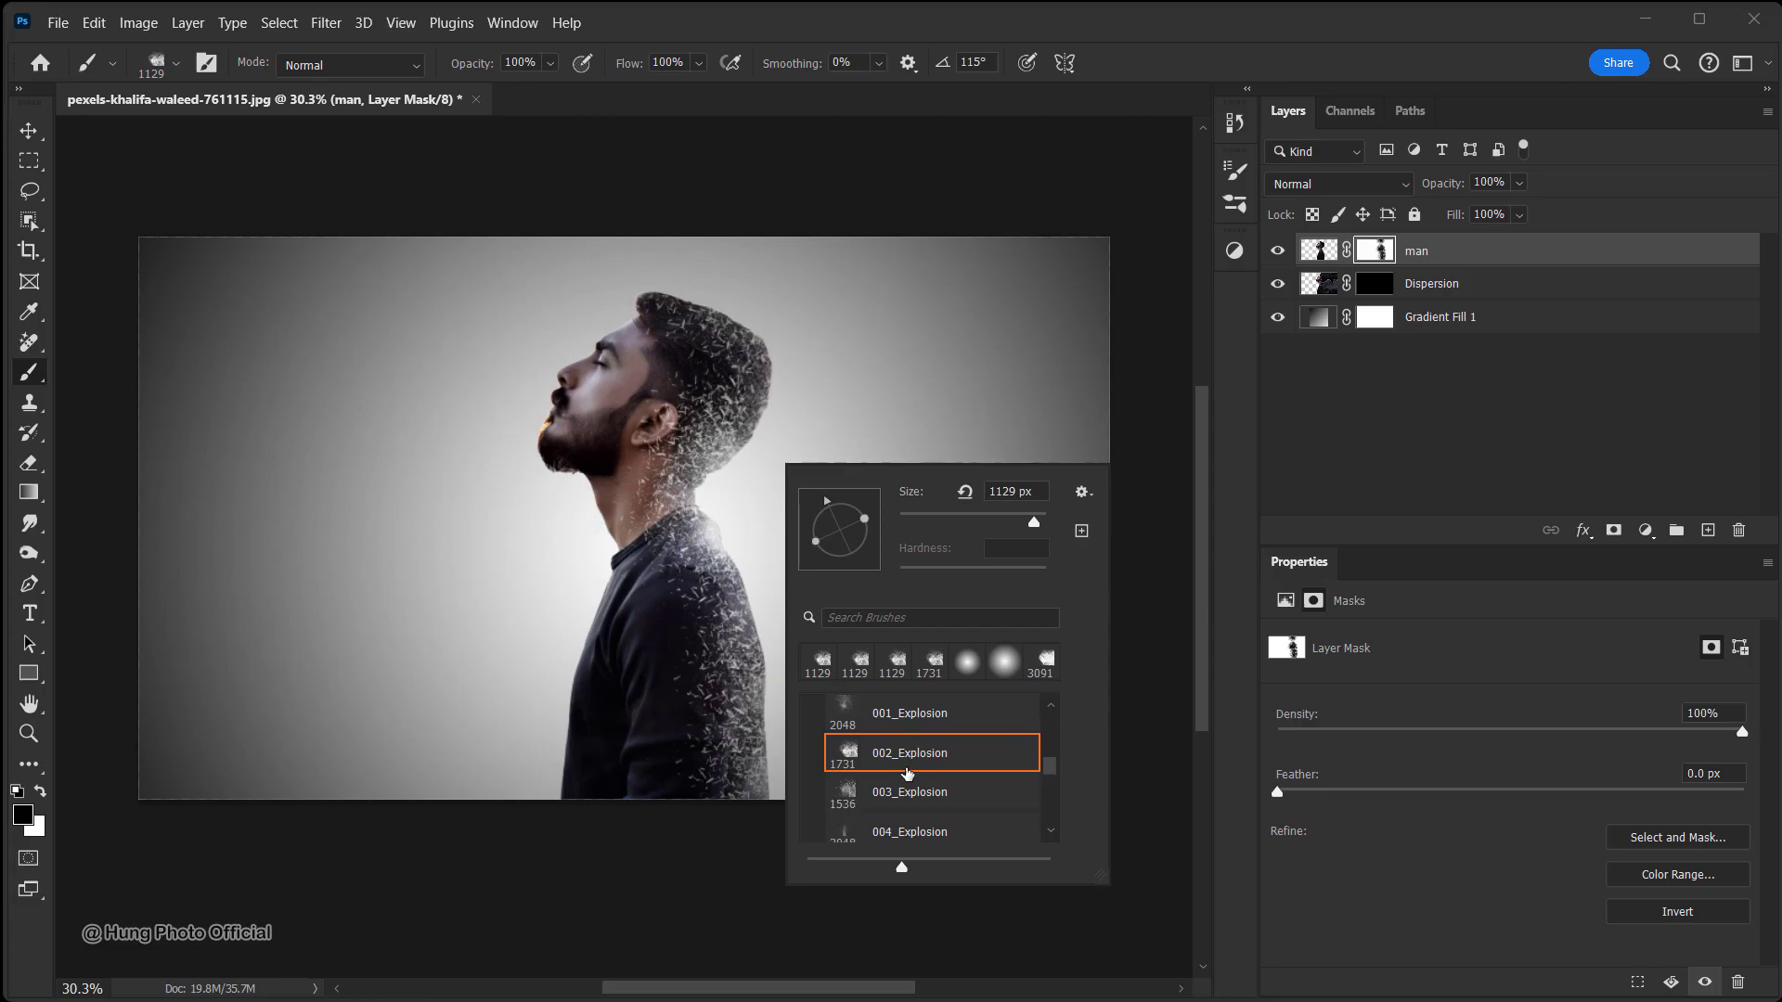
click(902, 776)
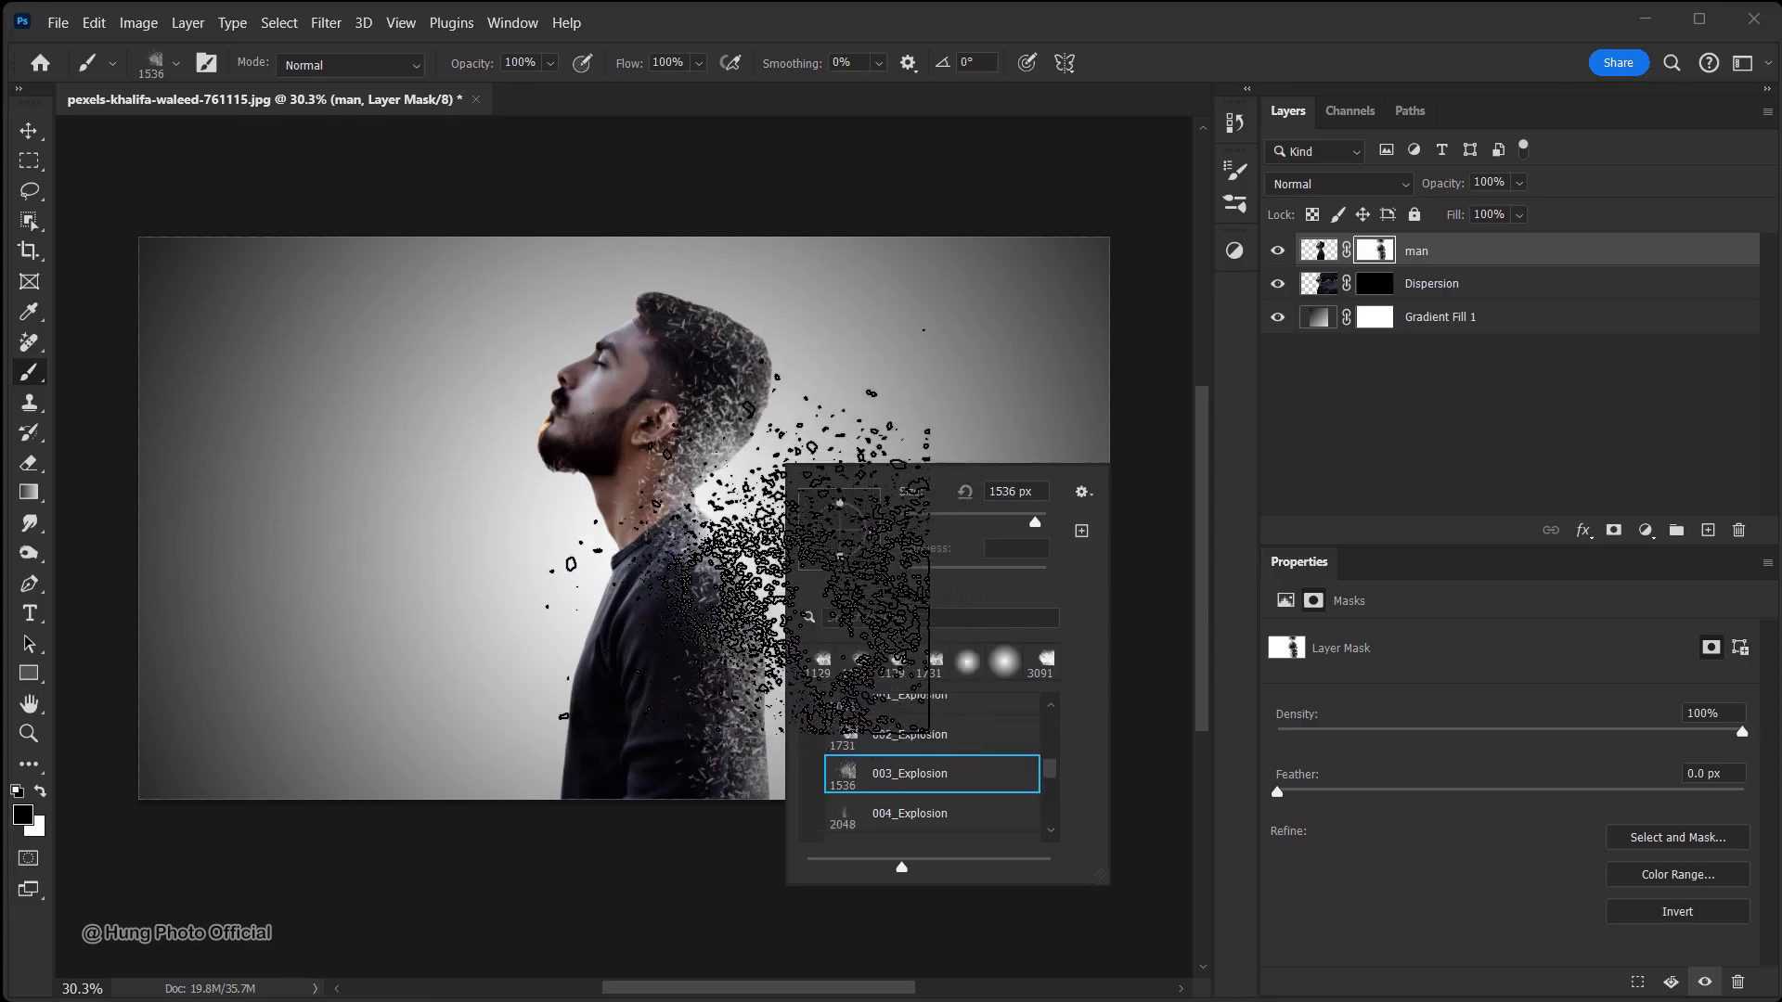
drag(699, 509, 629, 497)
right_click(801, 551)
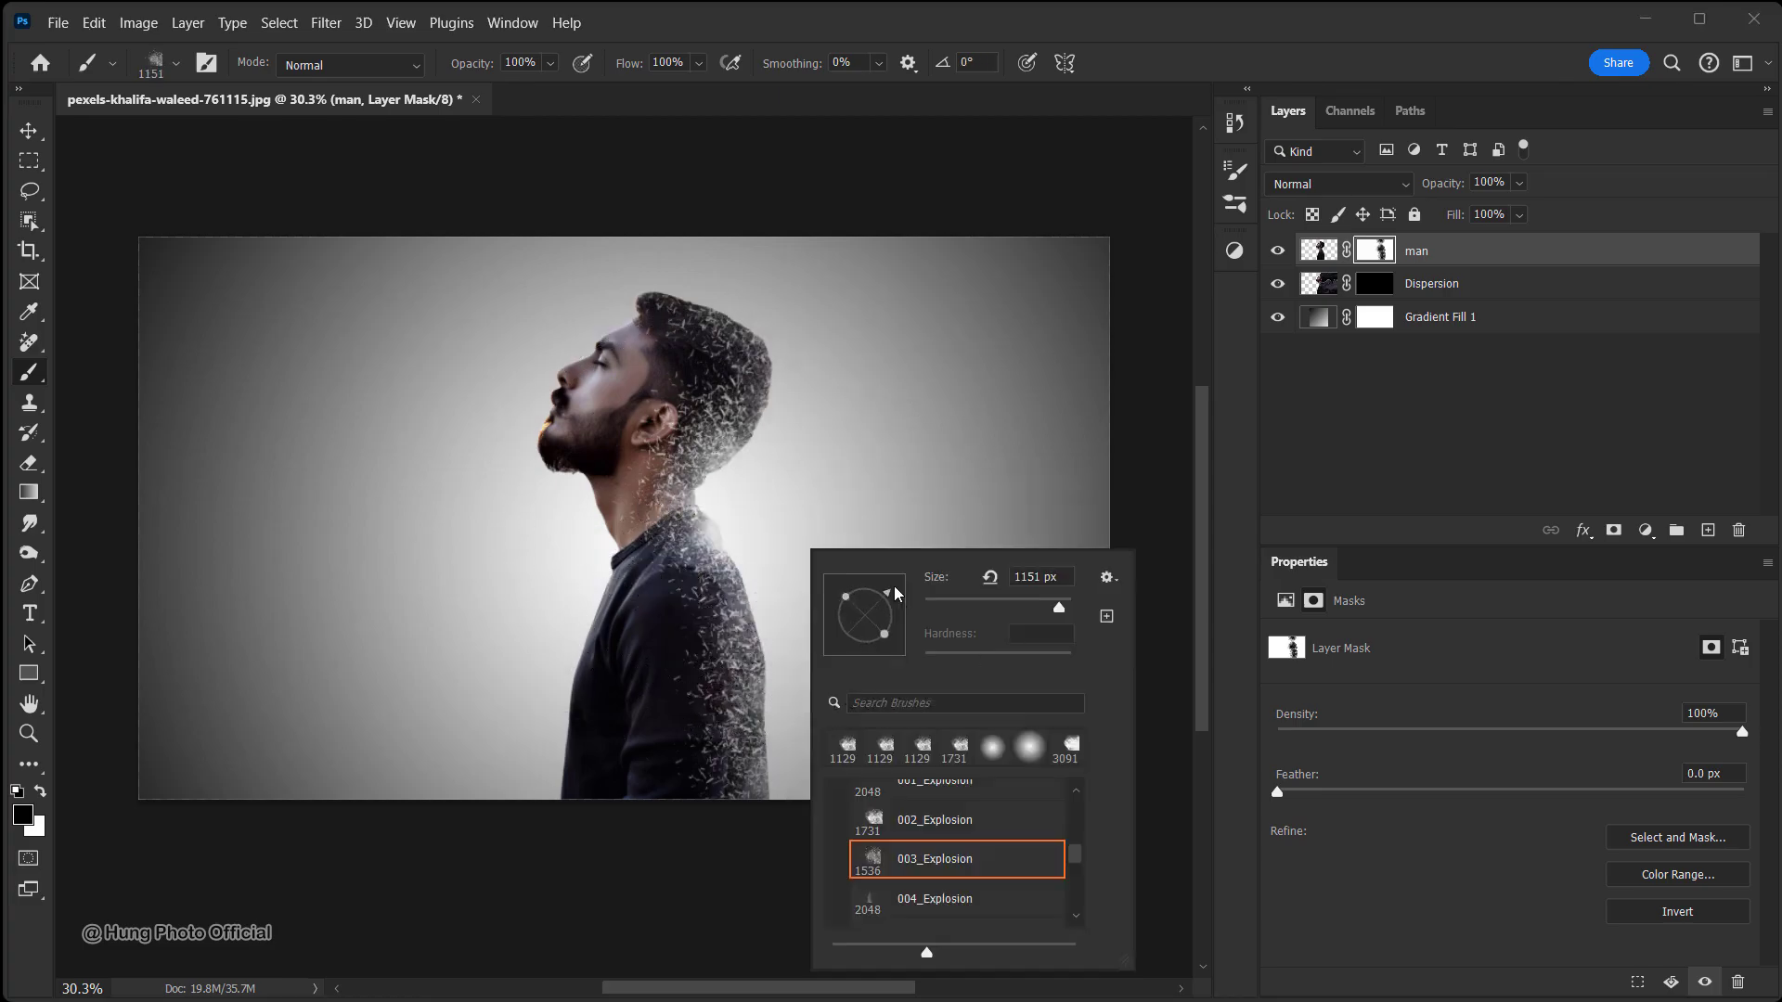
click(708, 729)
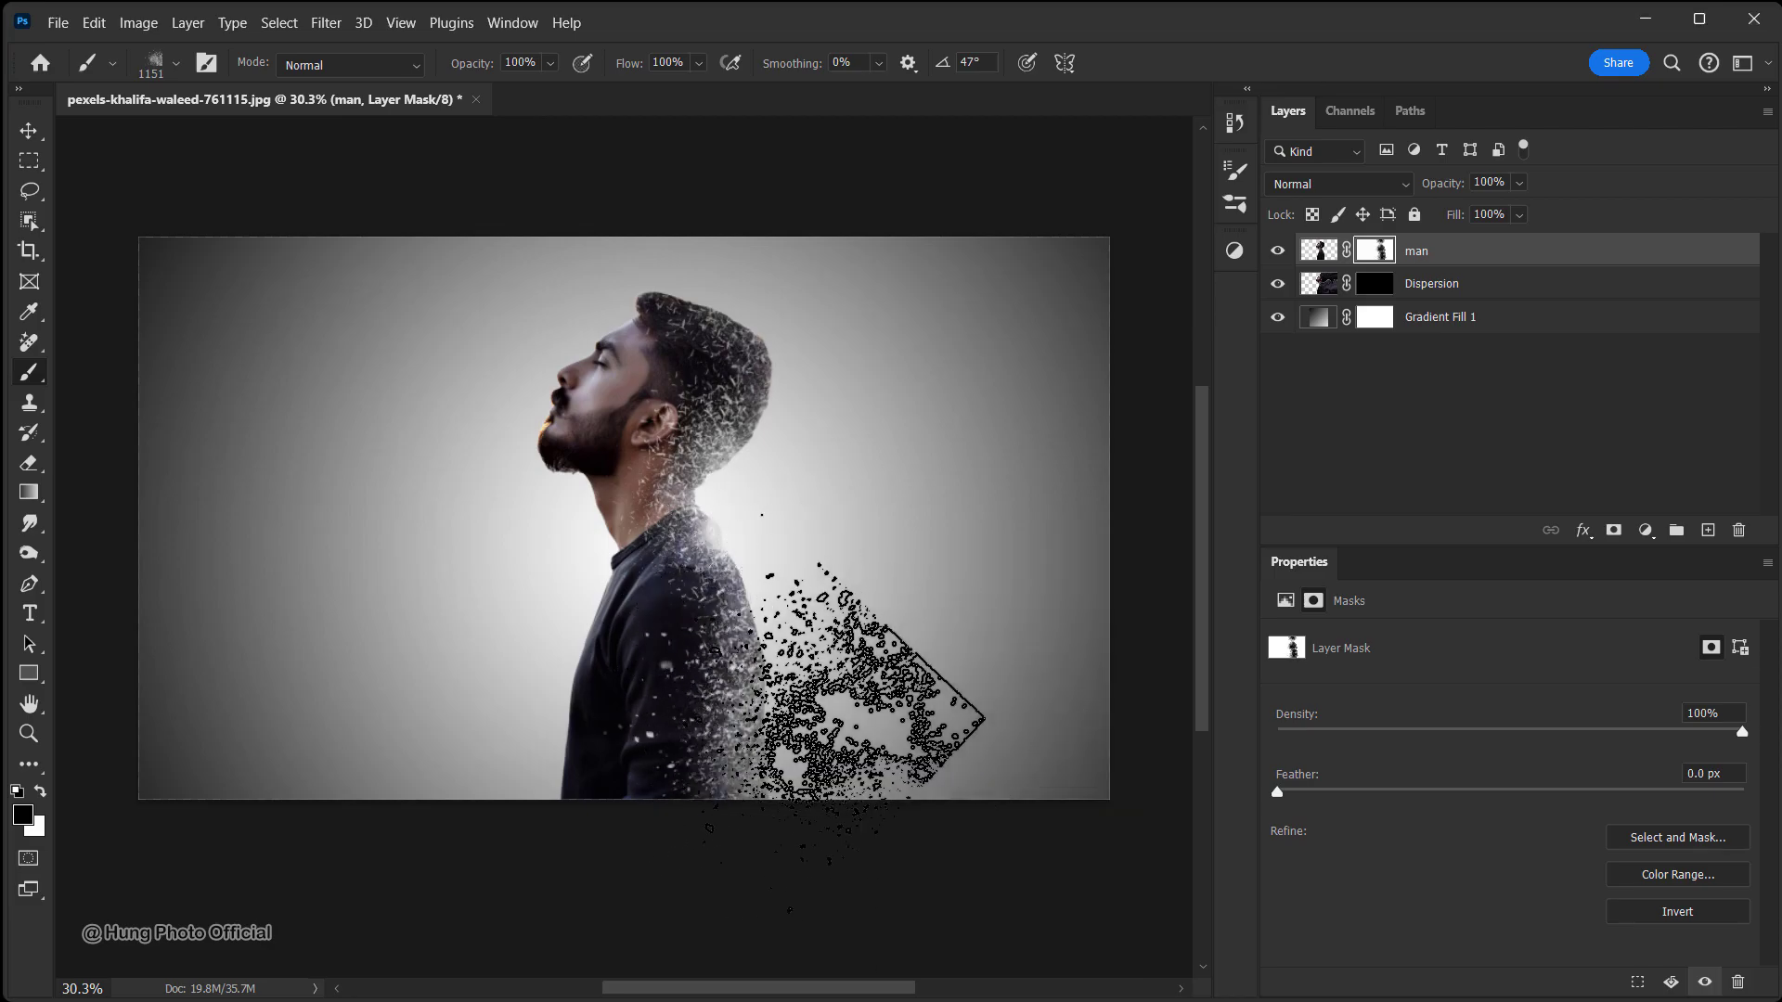
click(739, 687)
Mask more particles out of the shoulder and neck with the brush reduced to 844 px and rotated to 55°
drag(730, 560, 702, 559)
right_click(774, 587)
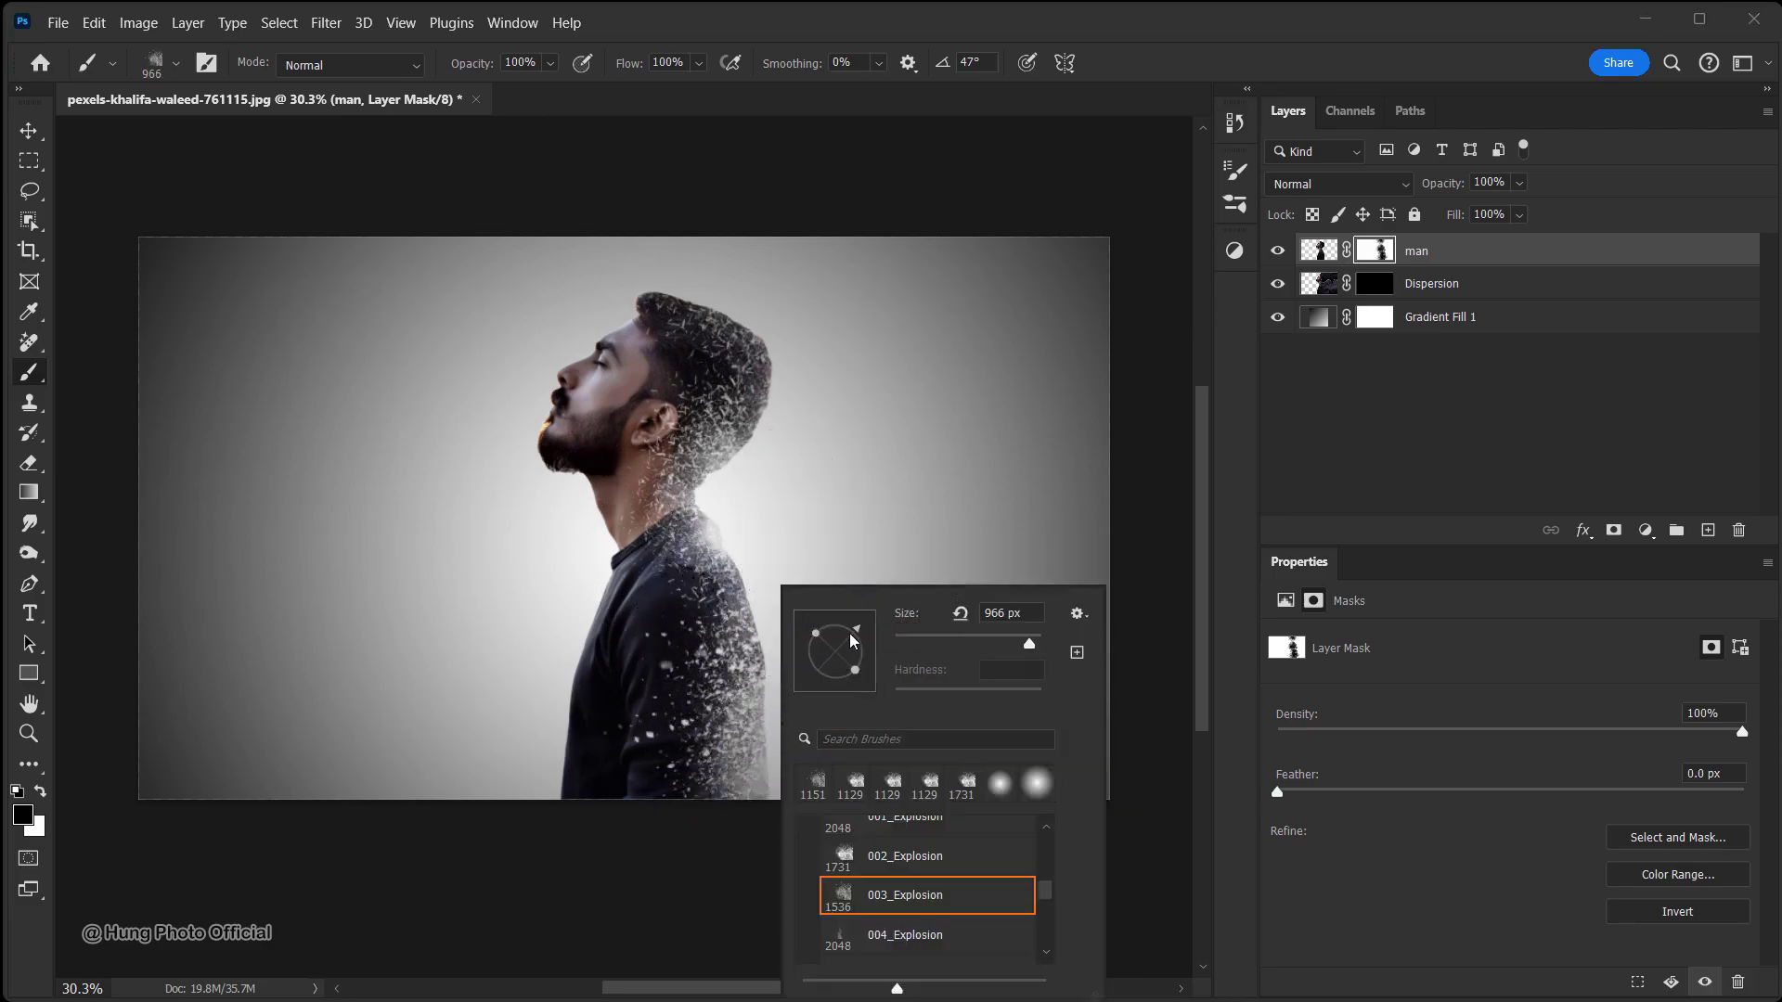
drag(848, 626, 851, 630)
drag(762, 552, 744, 552)
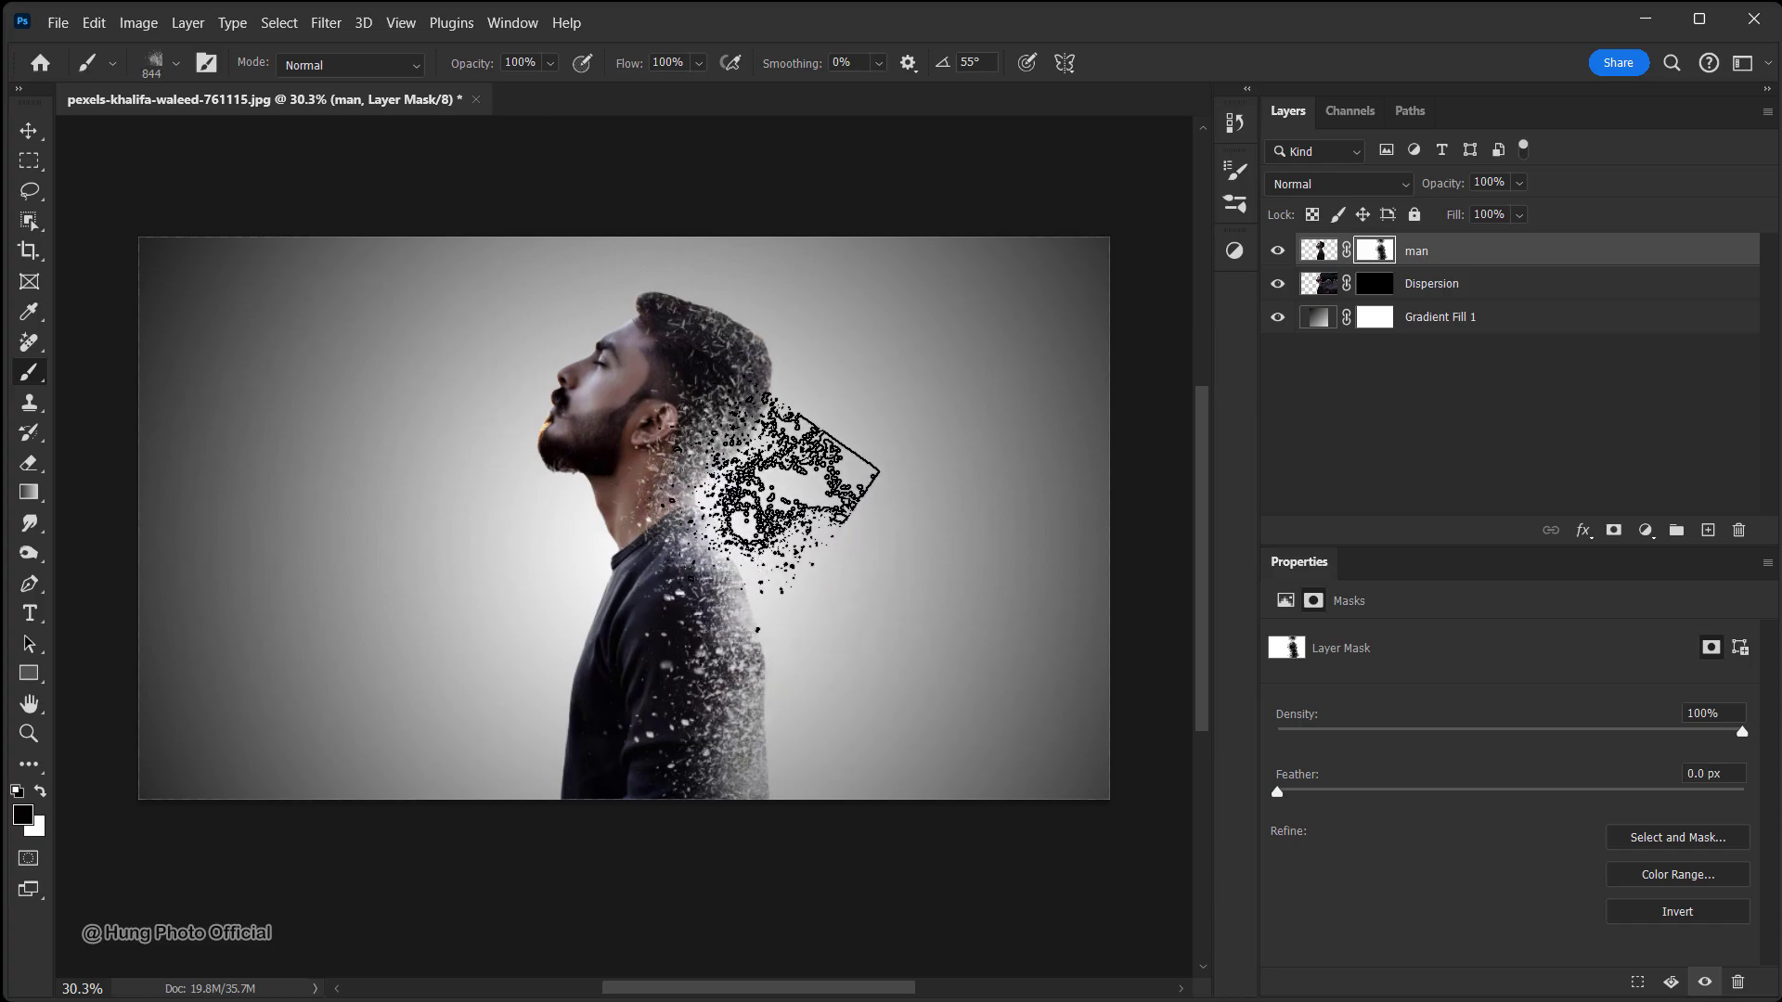
Erode the back of the hair on the man mask with the brush at 670 px and 69°
drag(762, 364, 739, 365)
right_click(739, 365)
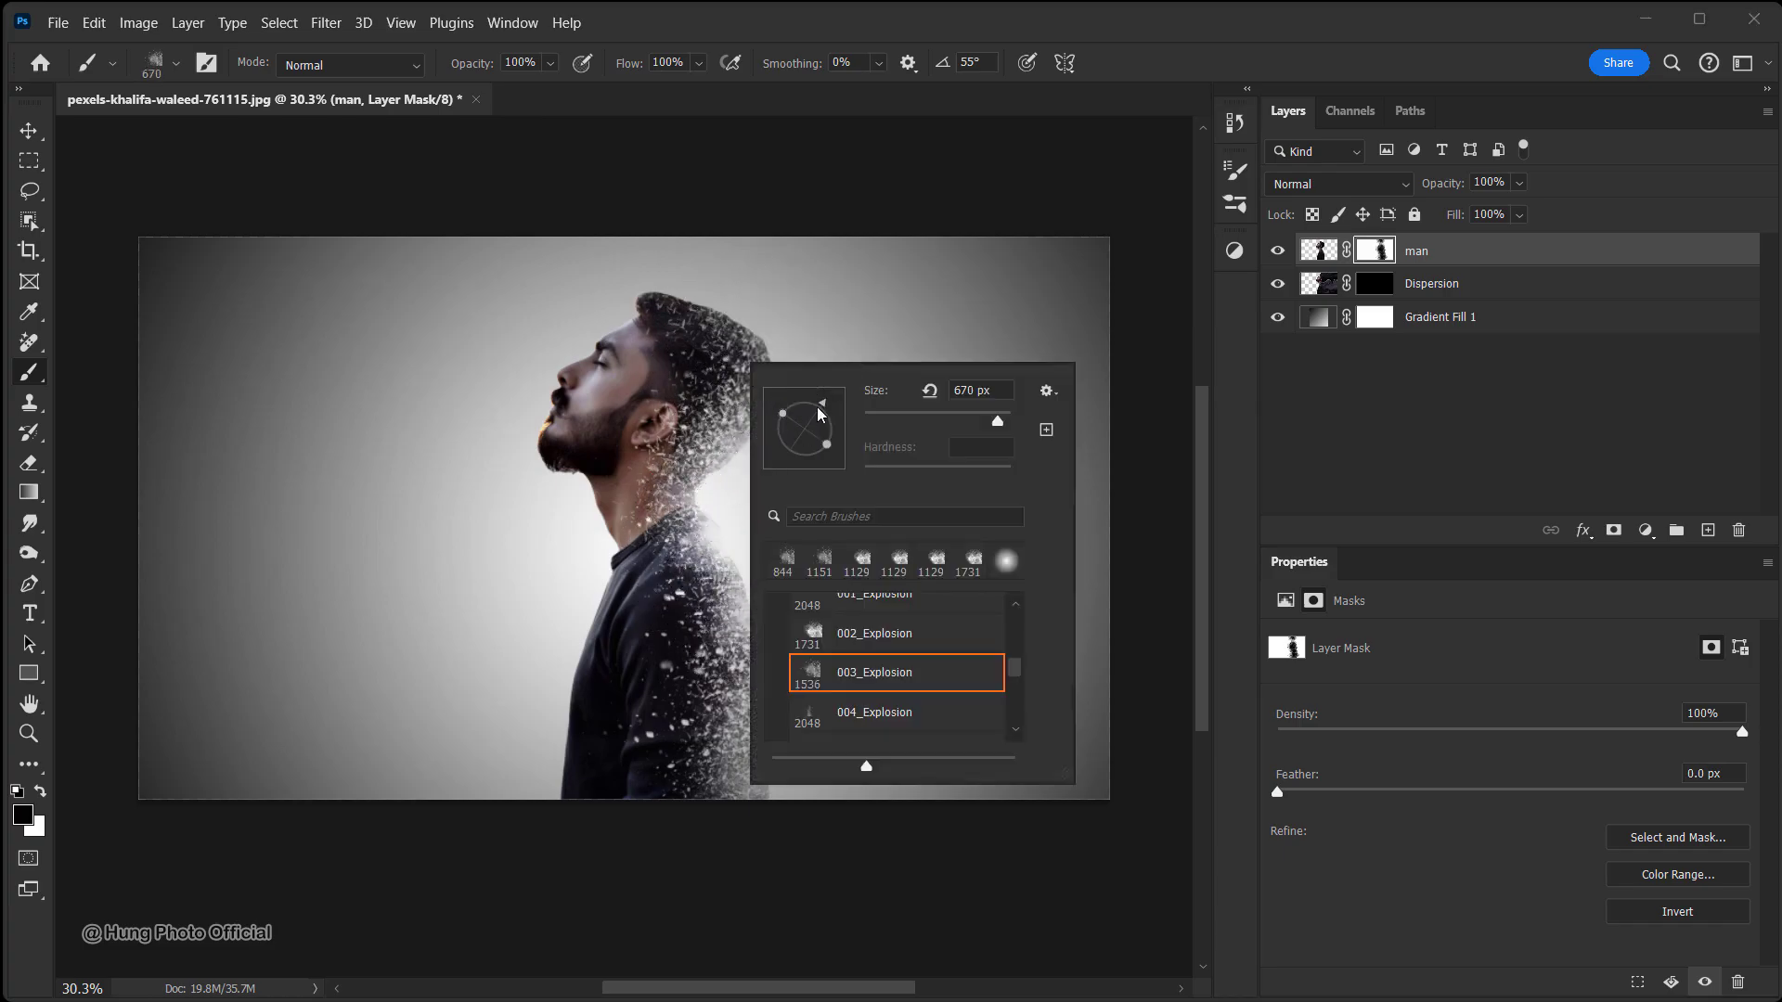
click(729, 325)
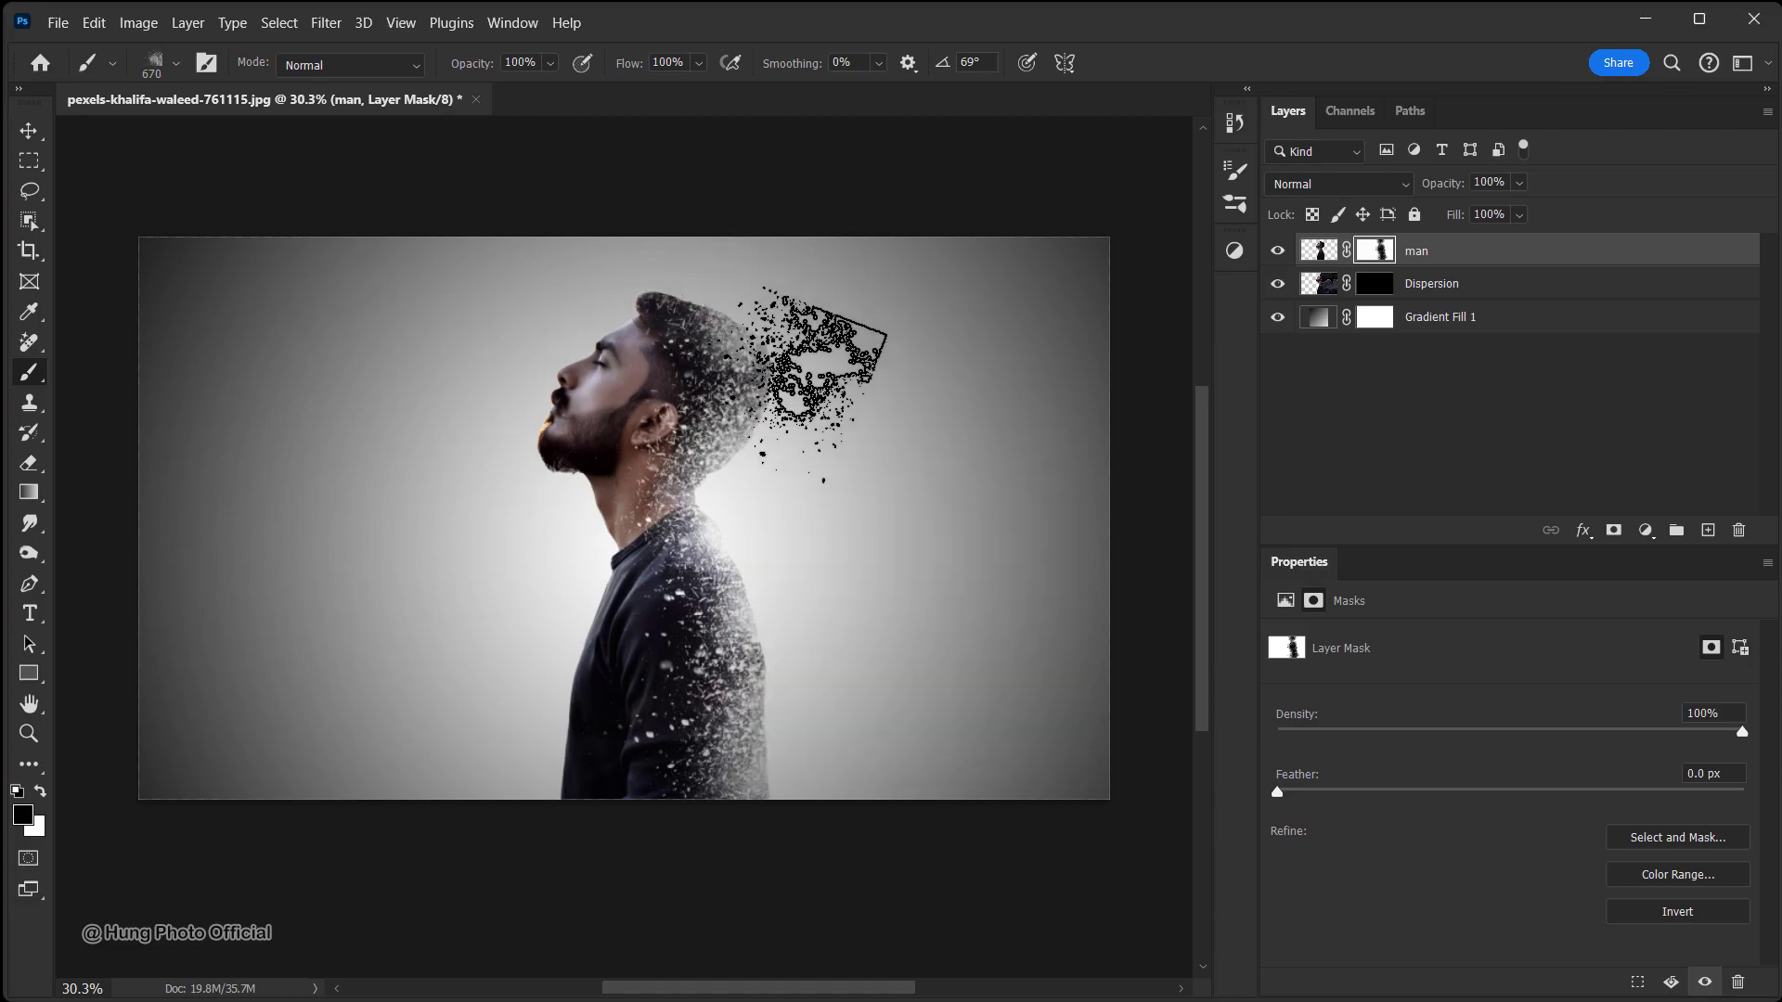
Enlarge the brush to 865 px and scatter the shirt's back and neck further, rotating the tip to 44°
drag(763, 397, 785, 405)
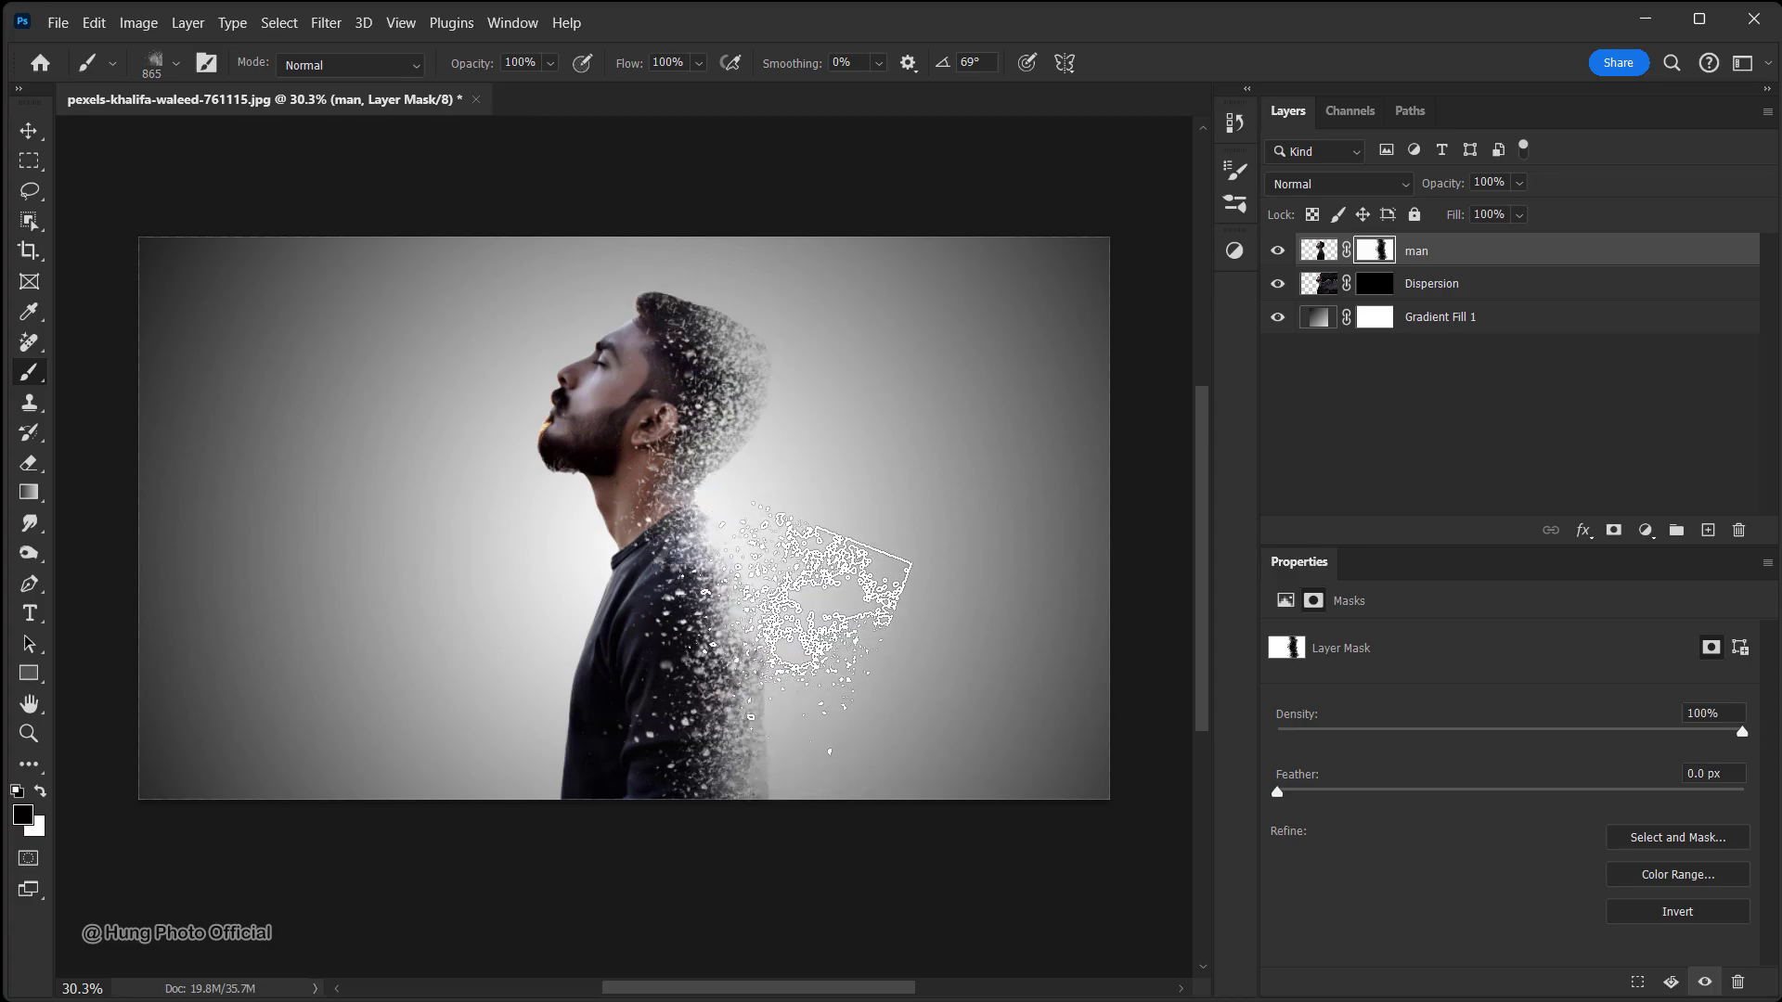
right_click(789, 562)
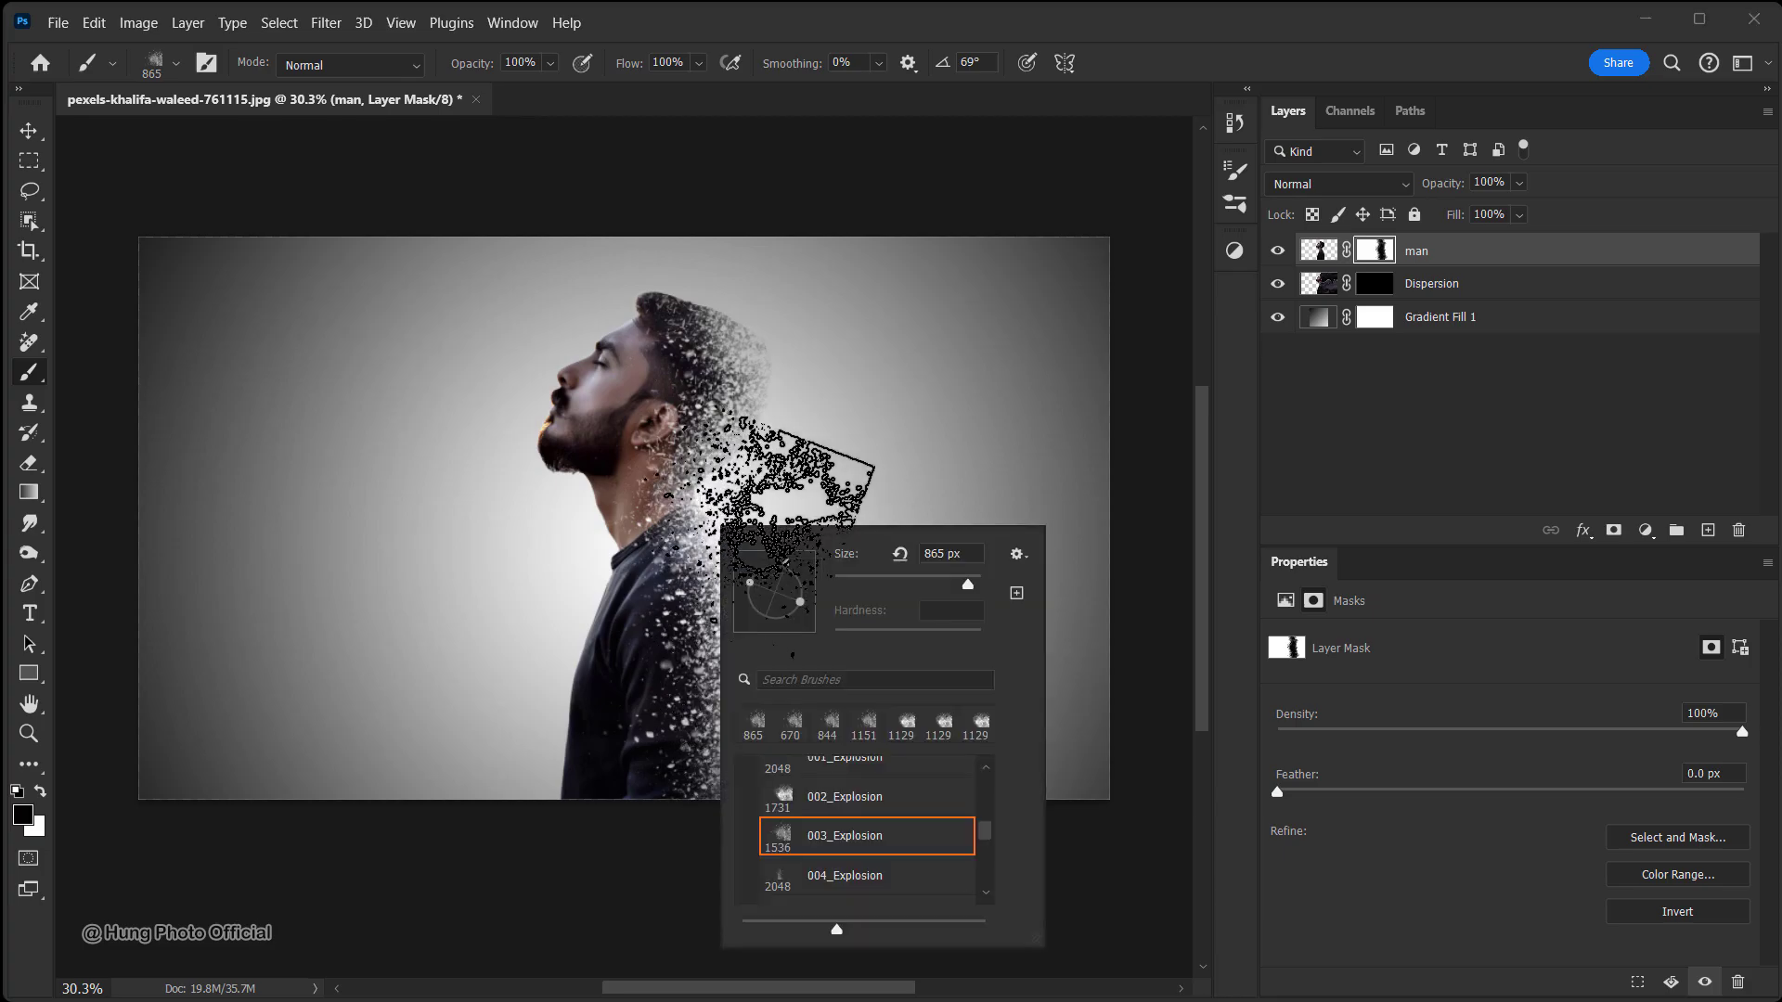
click(685, 505)
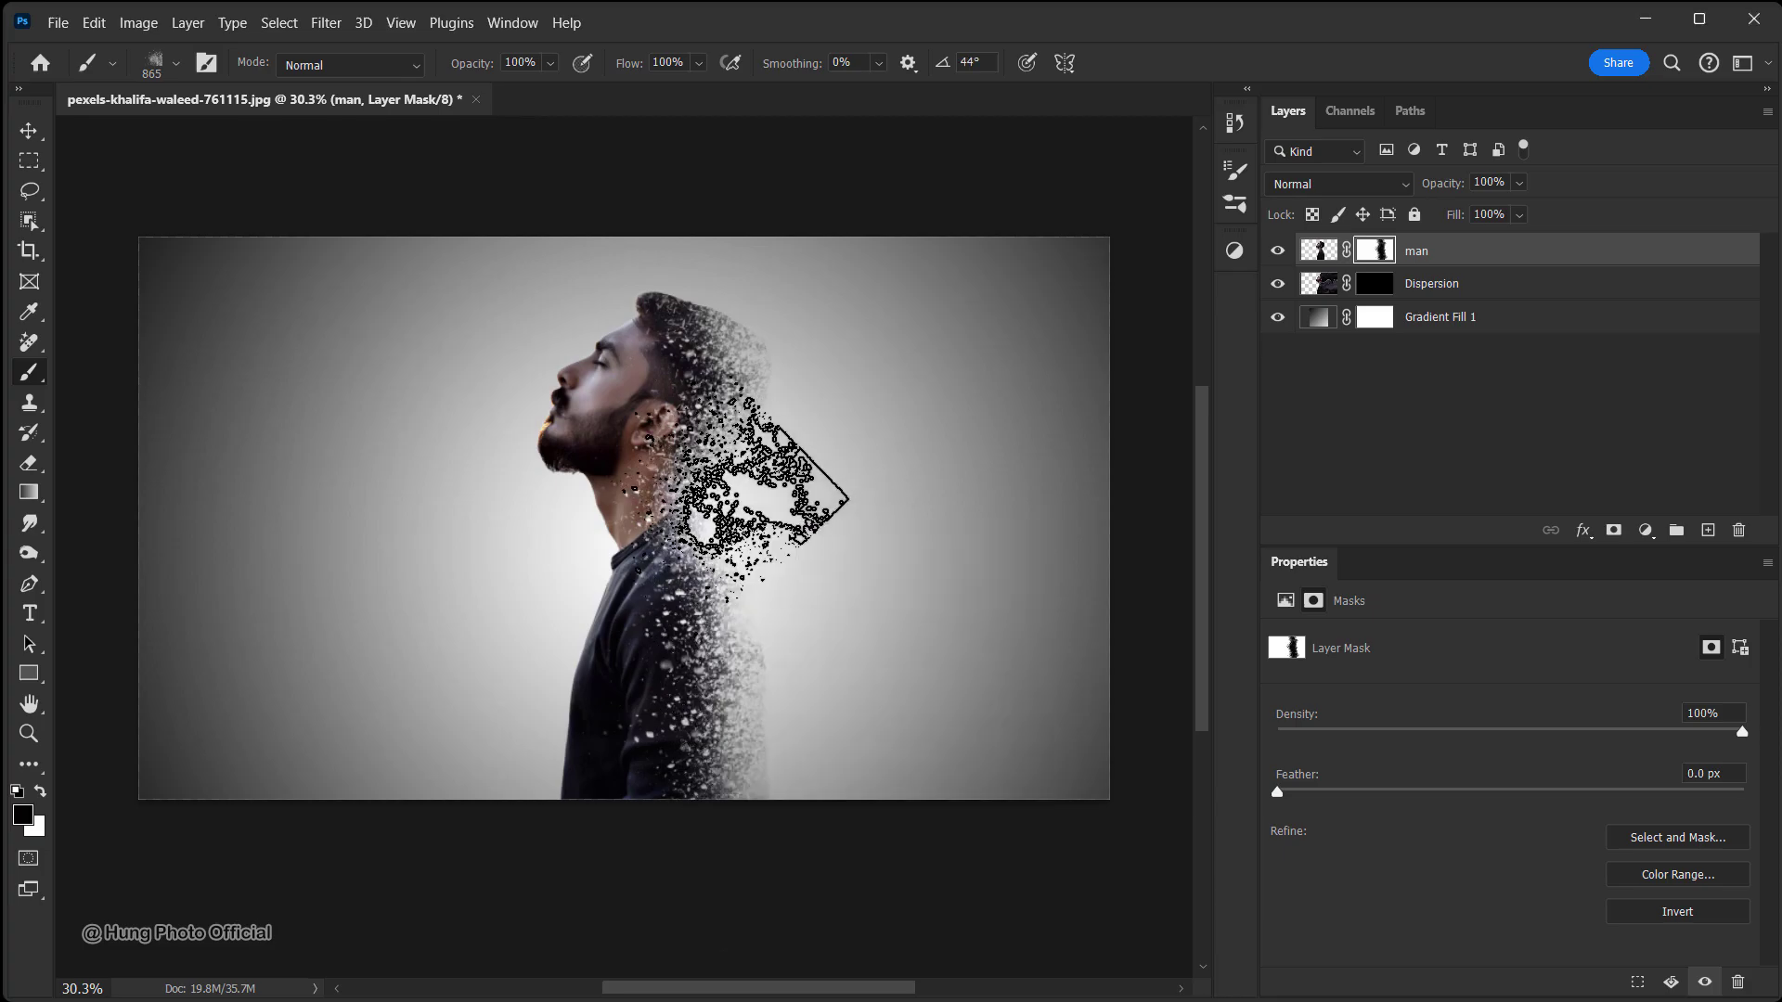
Dissolve the outer edge of the hair on the man mask with the 865 px brush at 36° and 62°
right_click(740, 399)
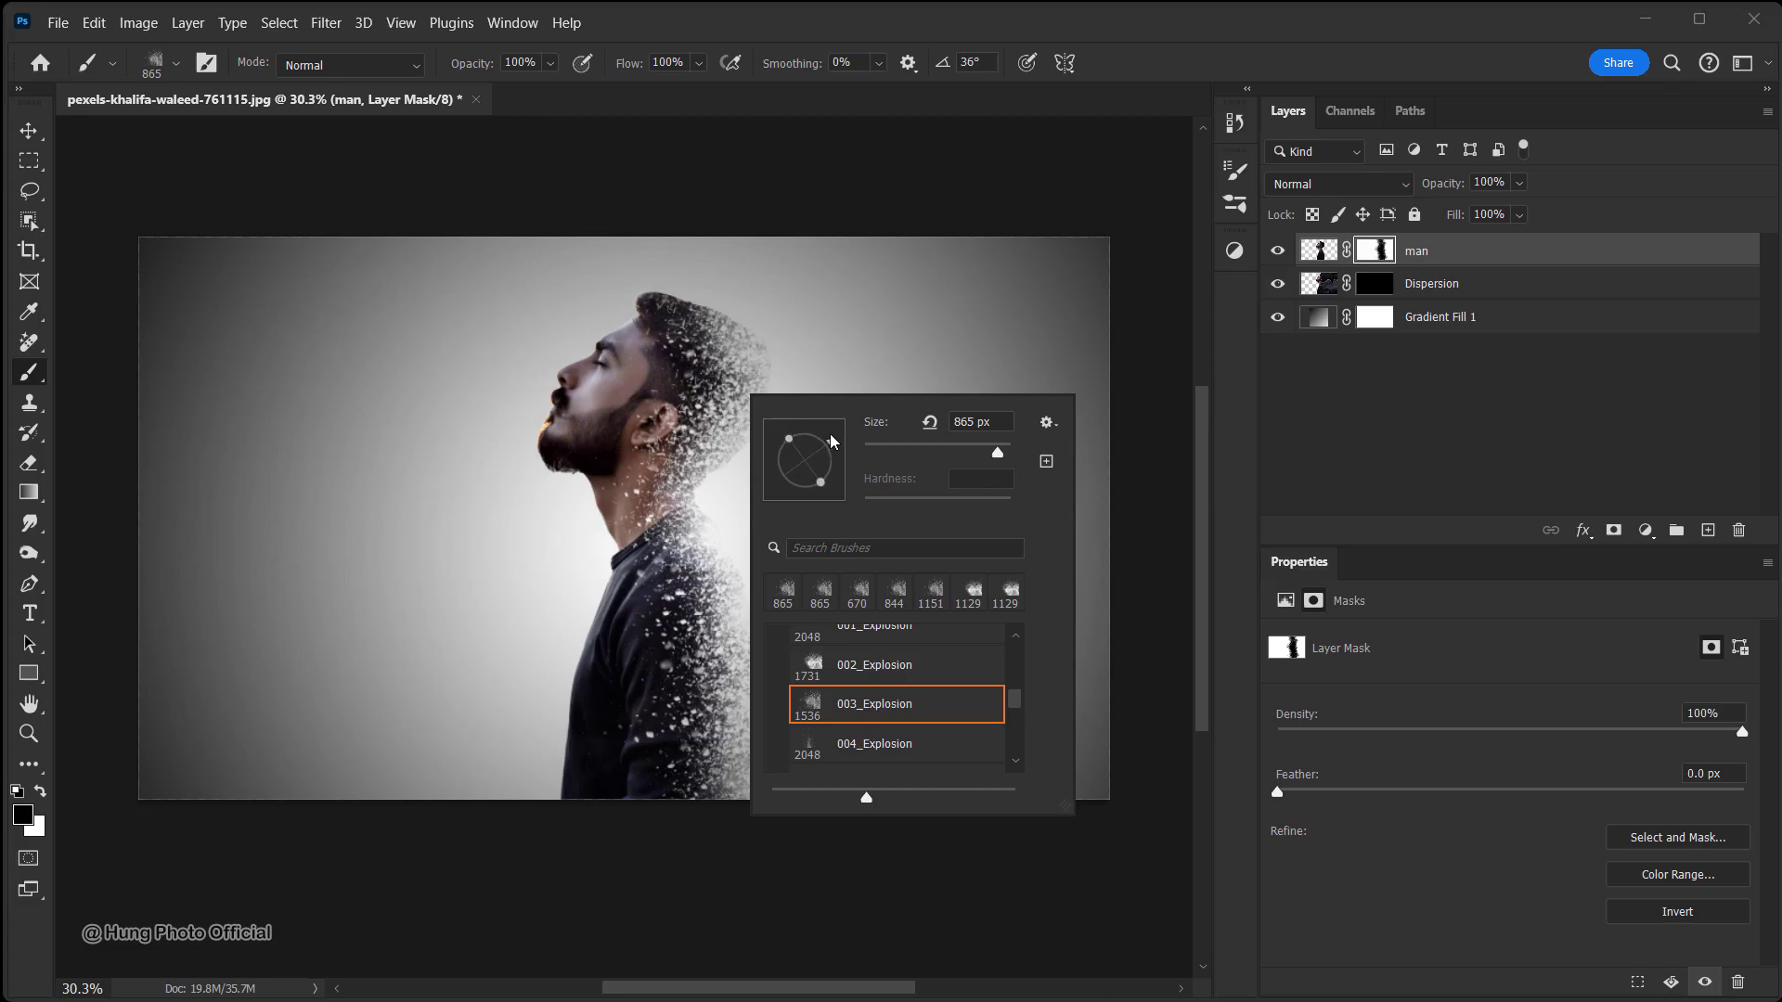
click(747, 386)
right_click(752, 359)
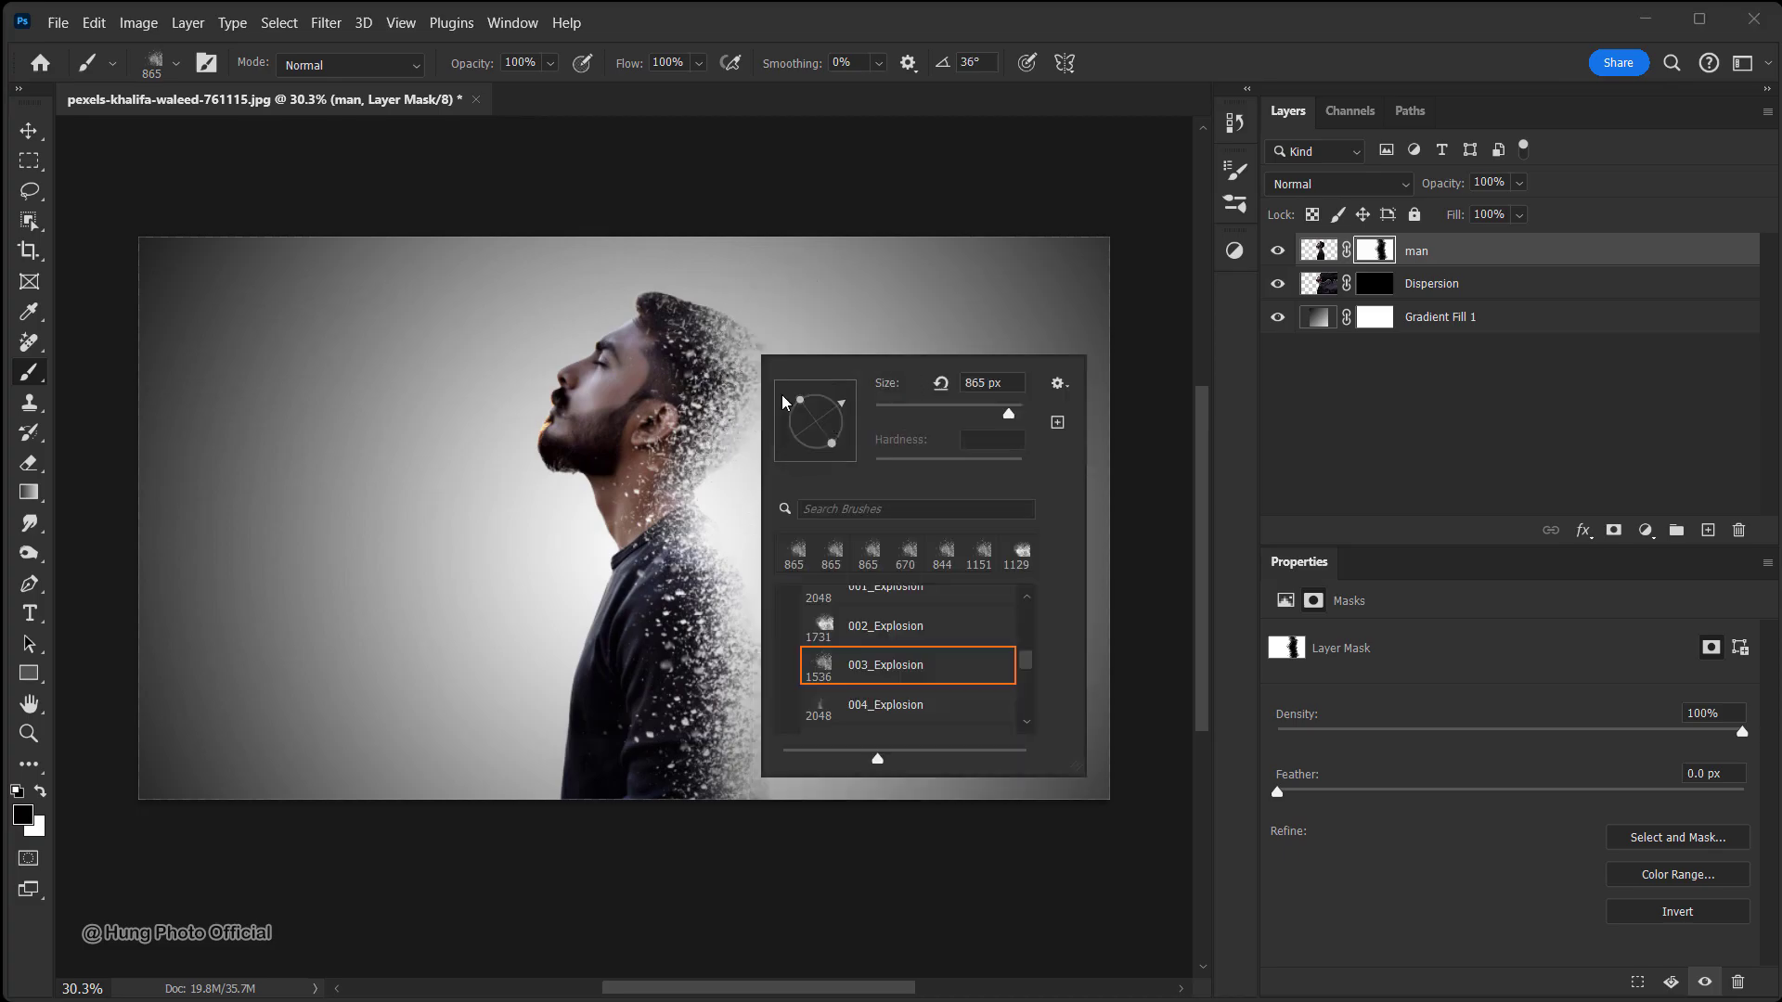
drag(838, 405, 829, 393)
click(715, 342)
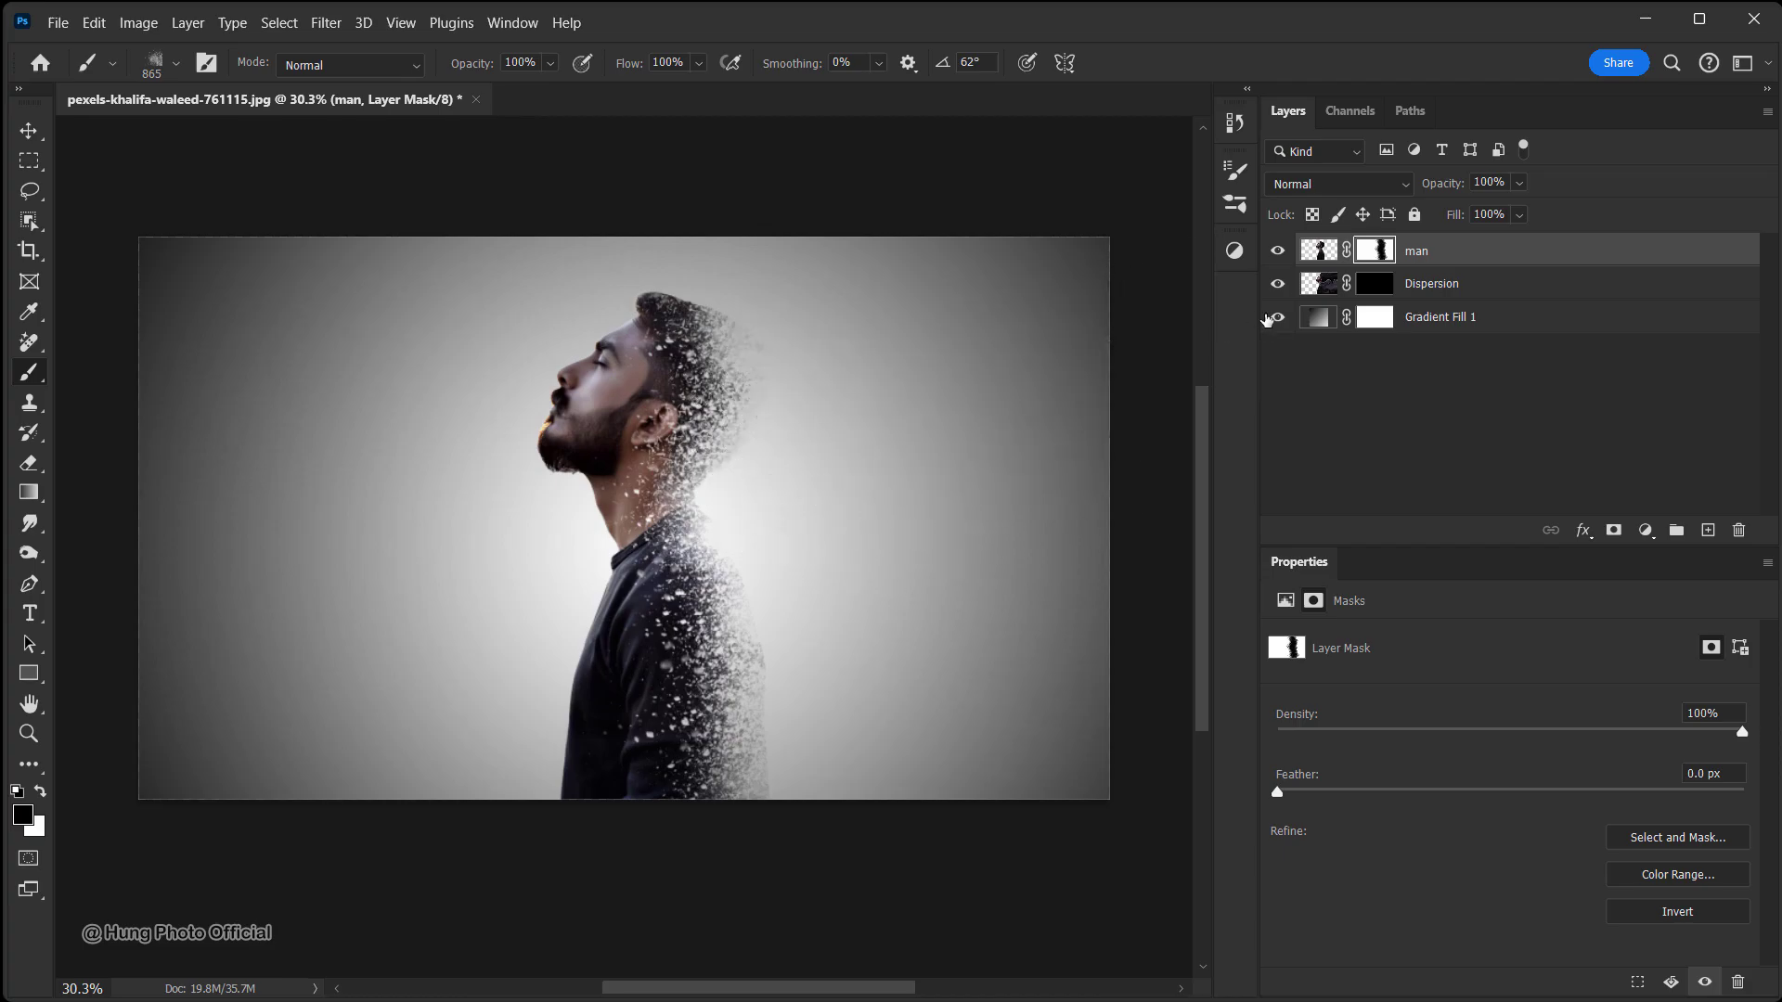
On the Dispersion layer's mask, reveal particles behind the shirt's lower back with the white 002_Explosion brush at 1731 px and -88°
click(1376, 284)
right_click(774, 516)
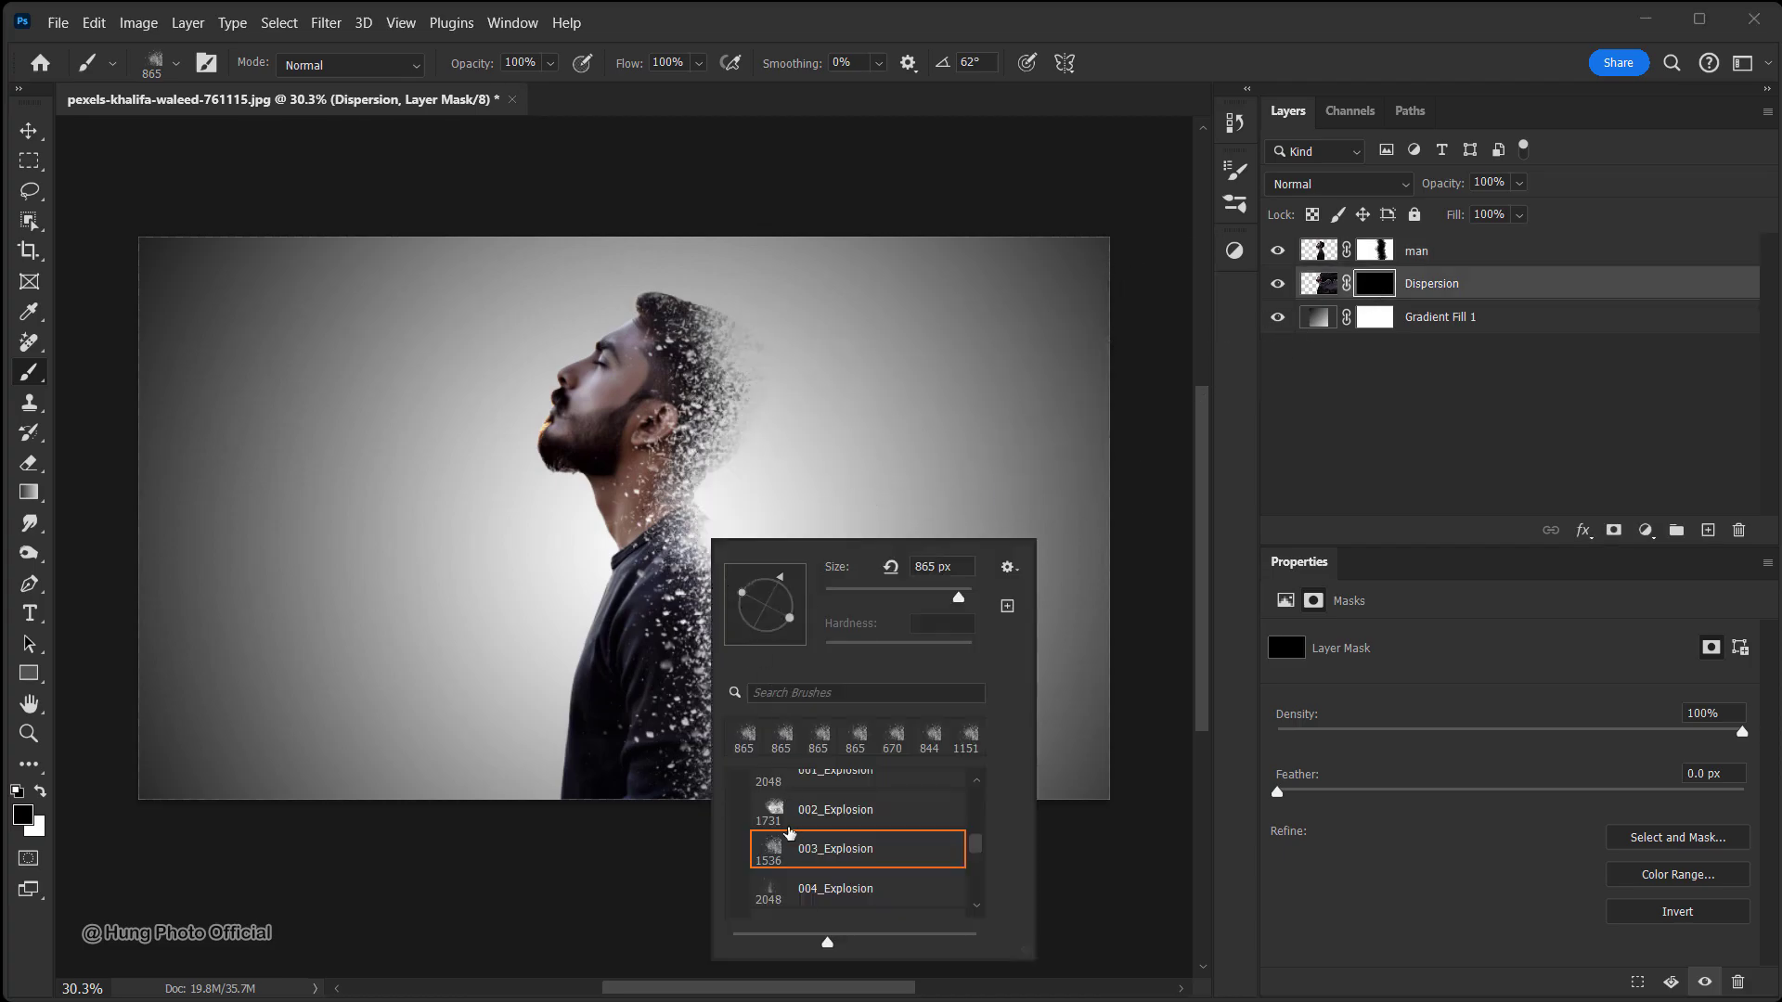
scroll(805, 836, up, 1)
click(805, 840)
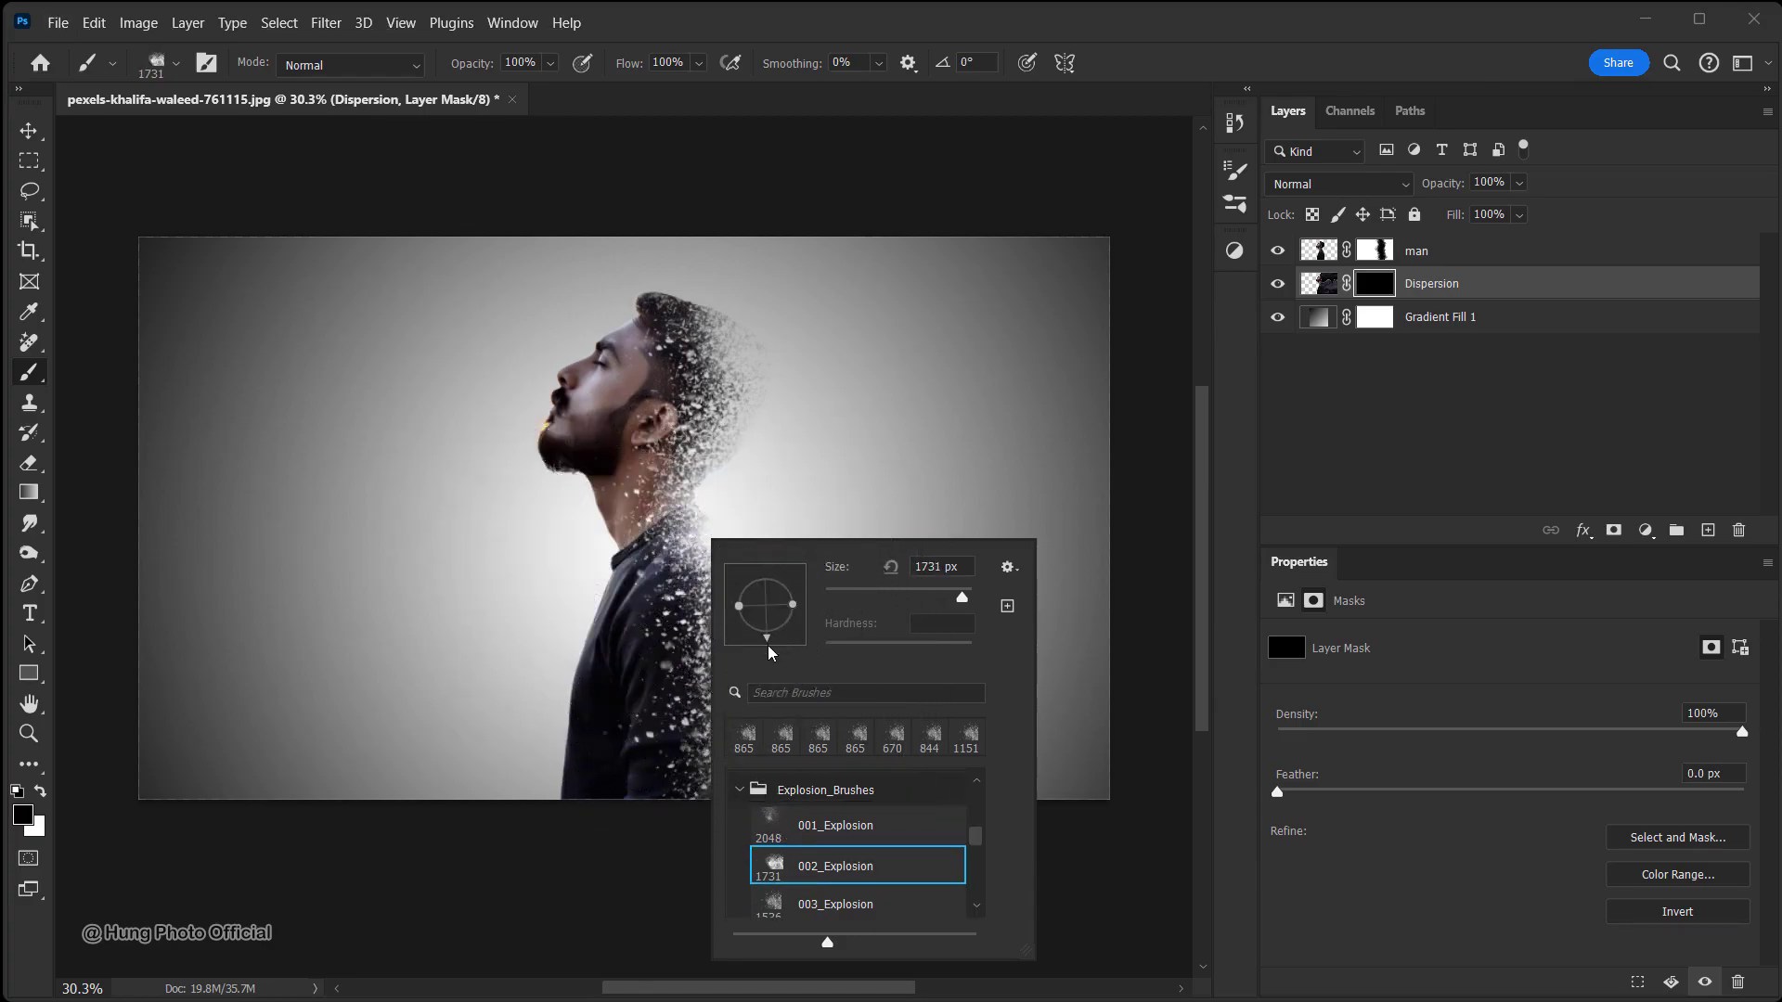
drag(768, 652, 778, 576)
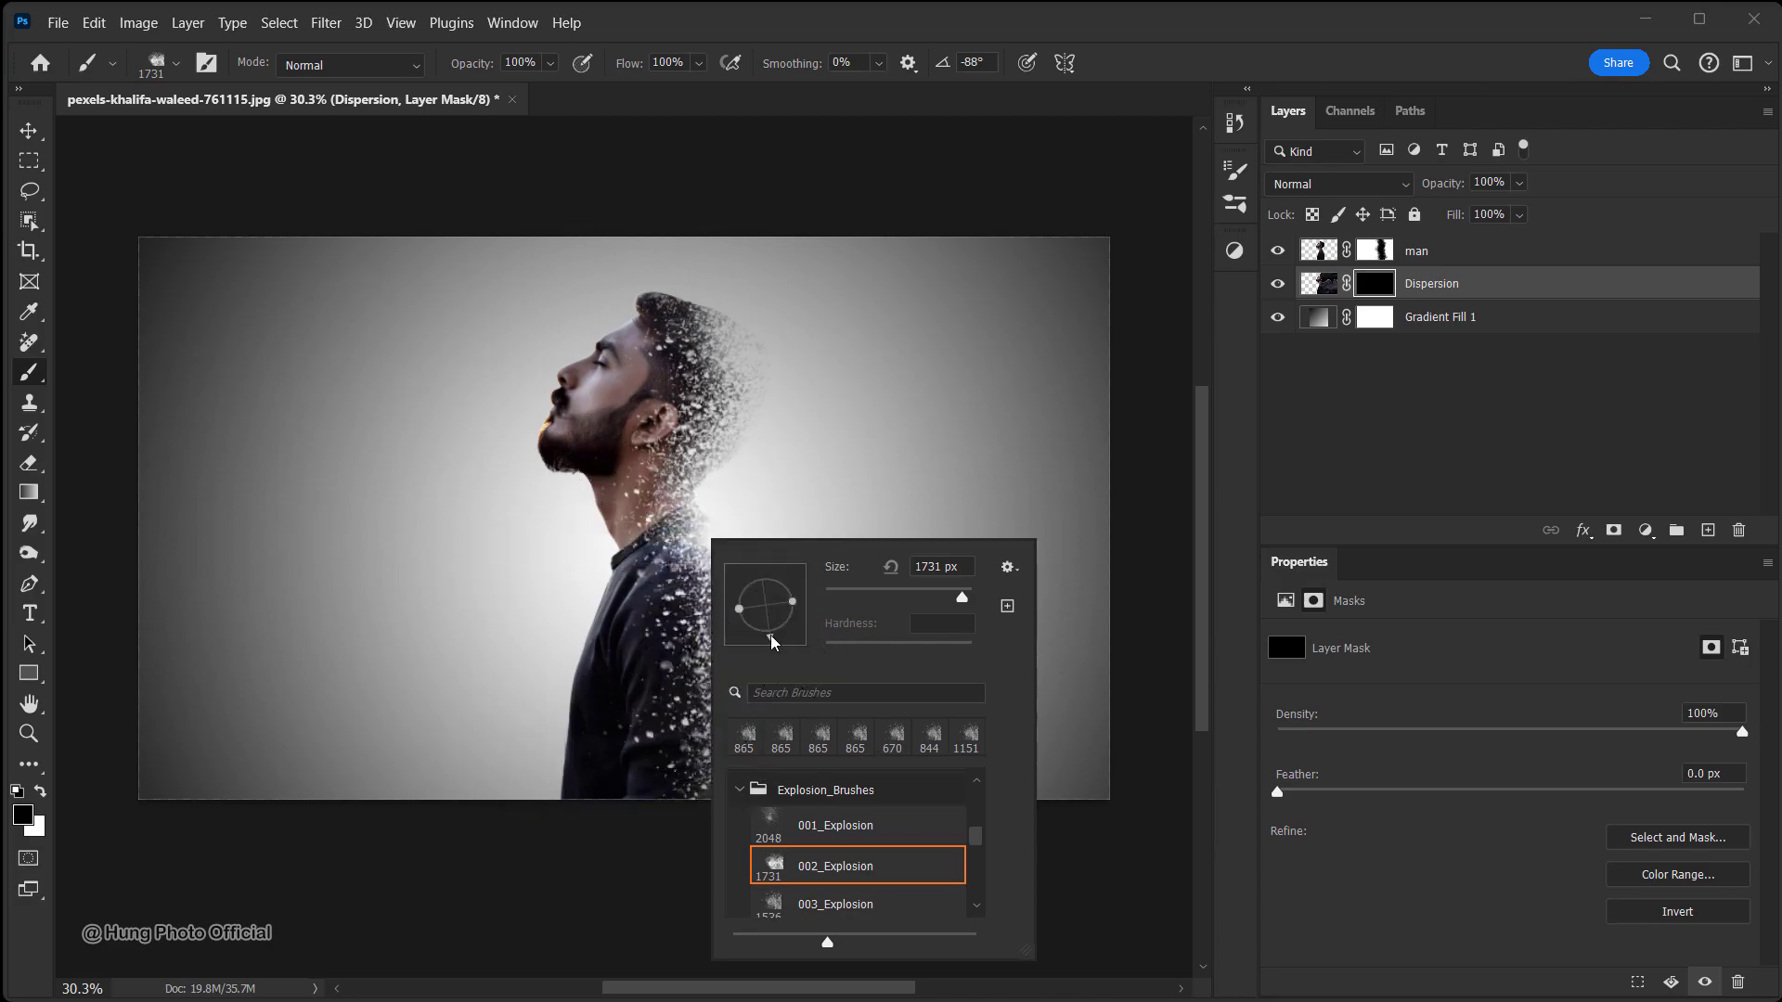
drag(772, 641, 774, 637)
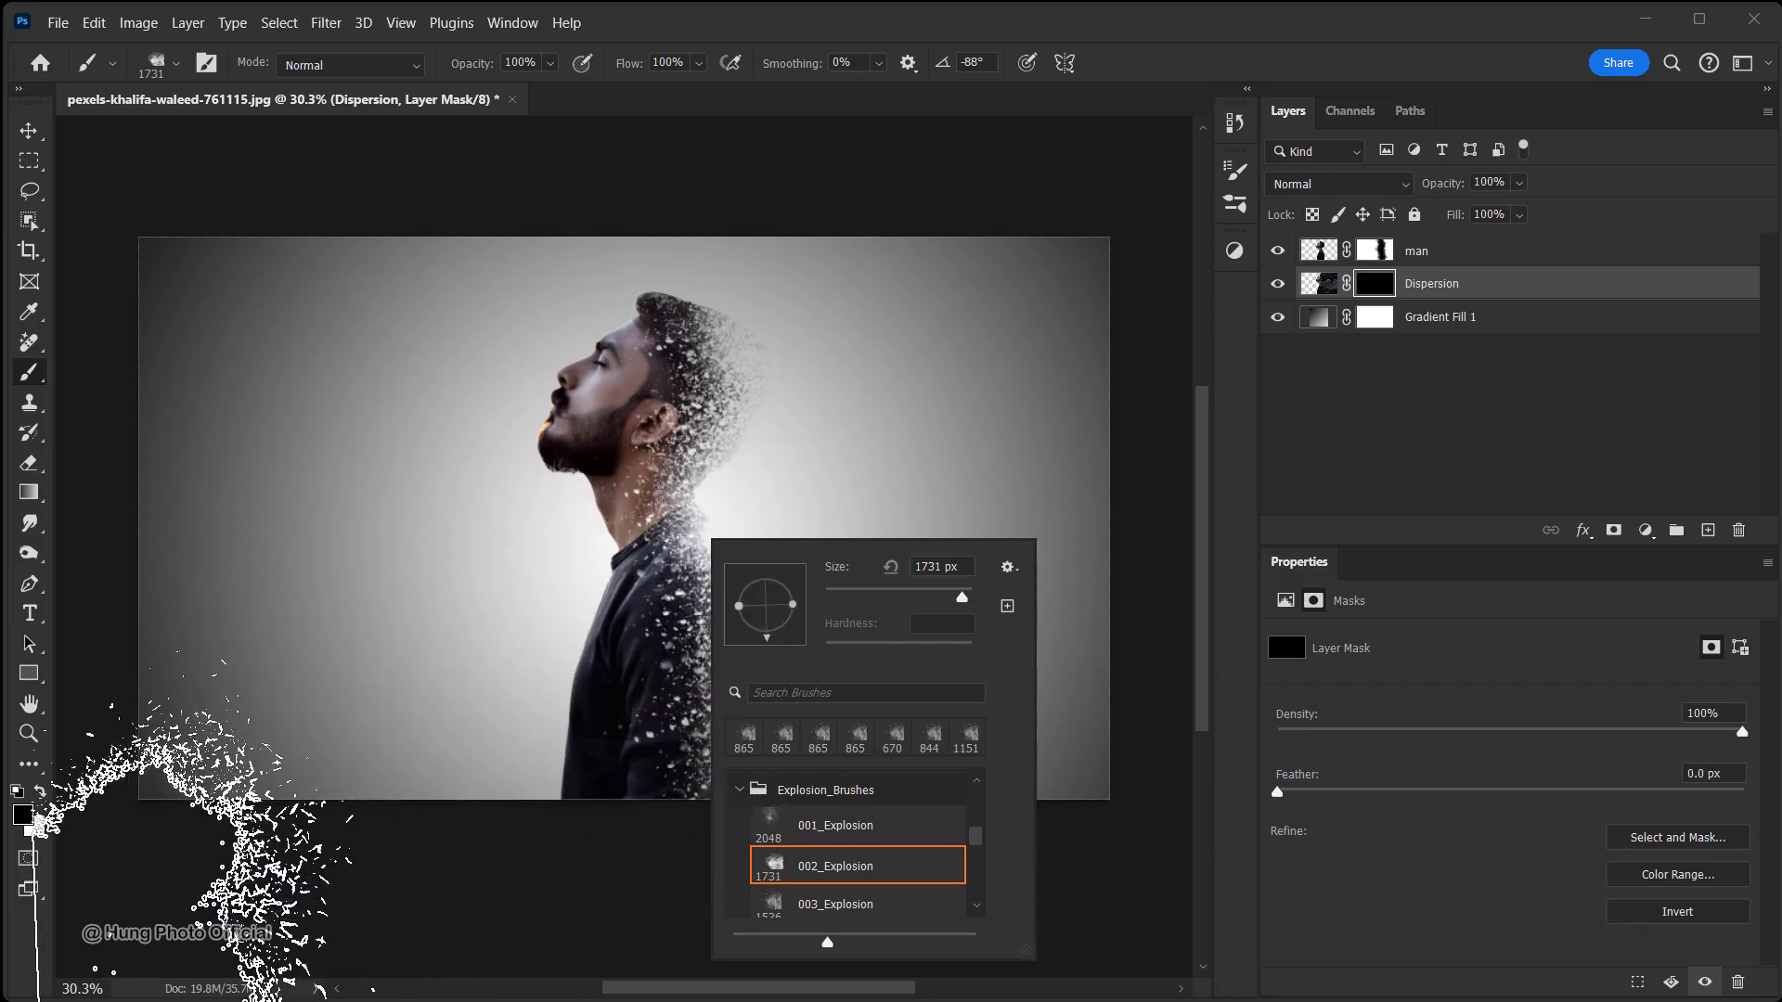
click(42, 795)
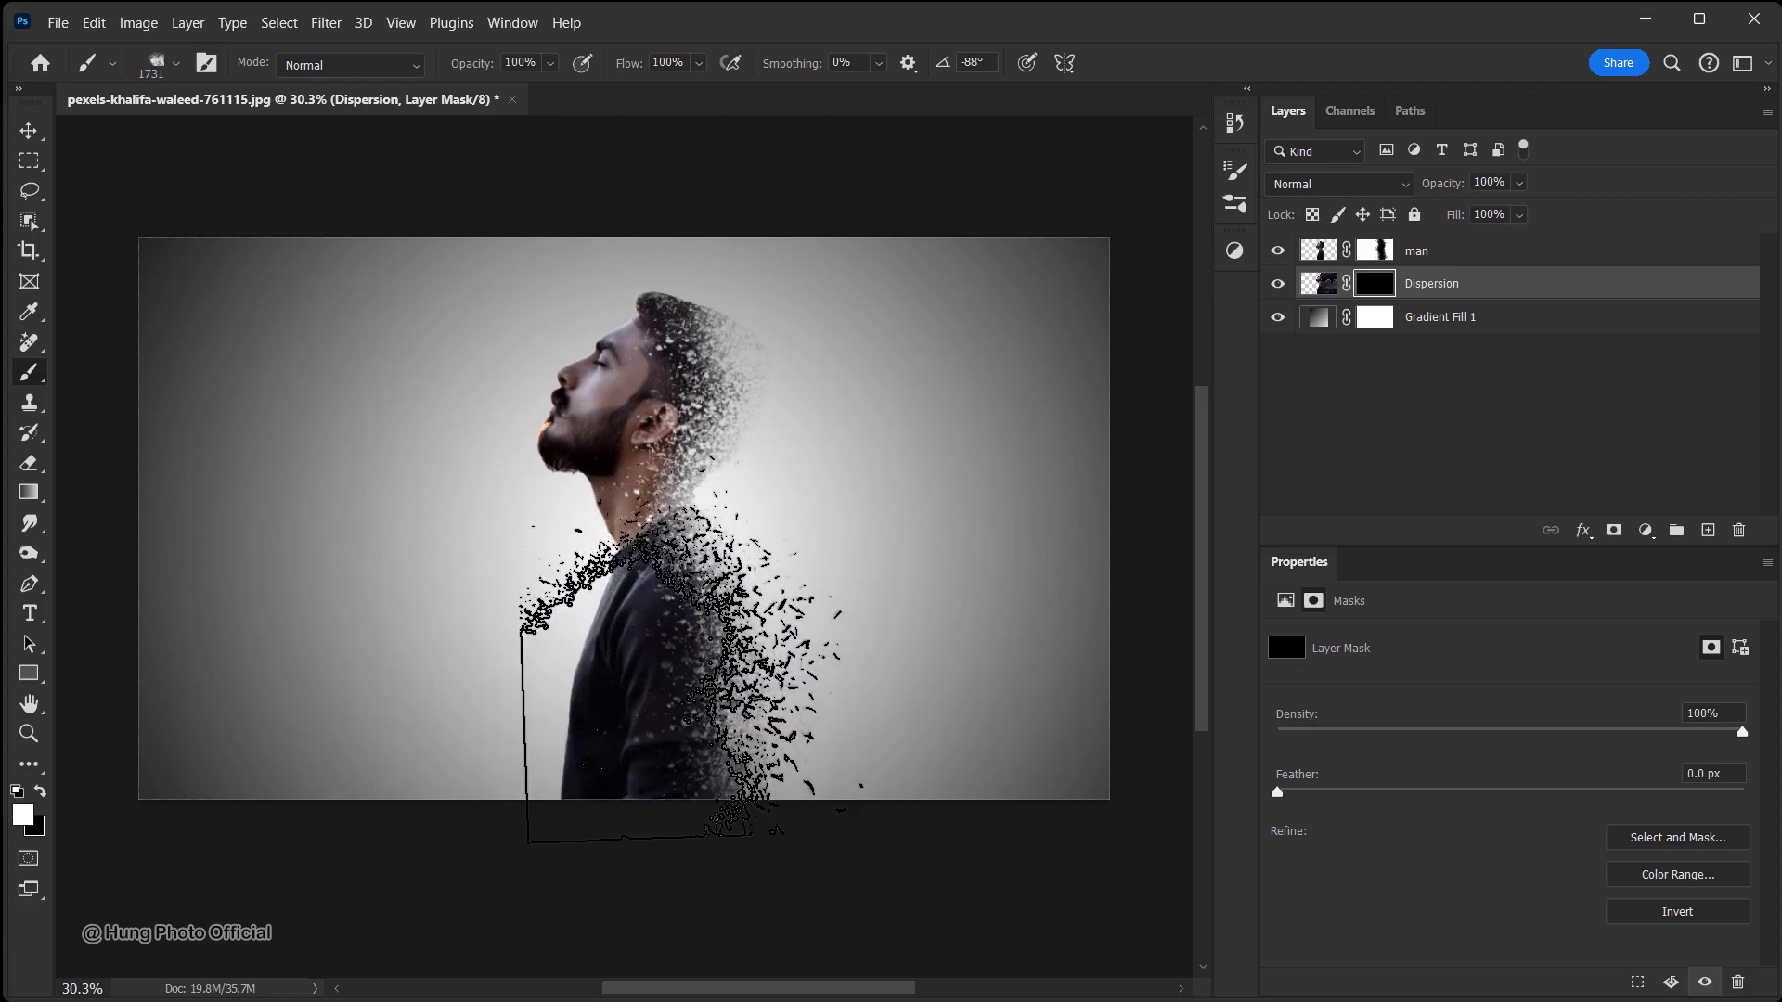
click(693, 661)
Reveal particles behind the head and neck on the Dispersion mask with the 1947 px brush, rotating the tip to -101°
key(bracketright)
key(bracketright)
key(bracketright)
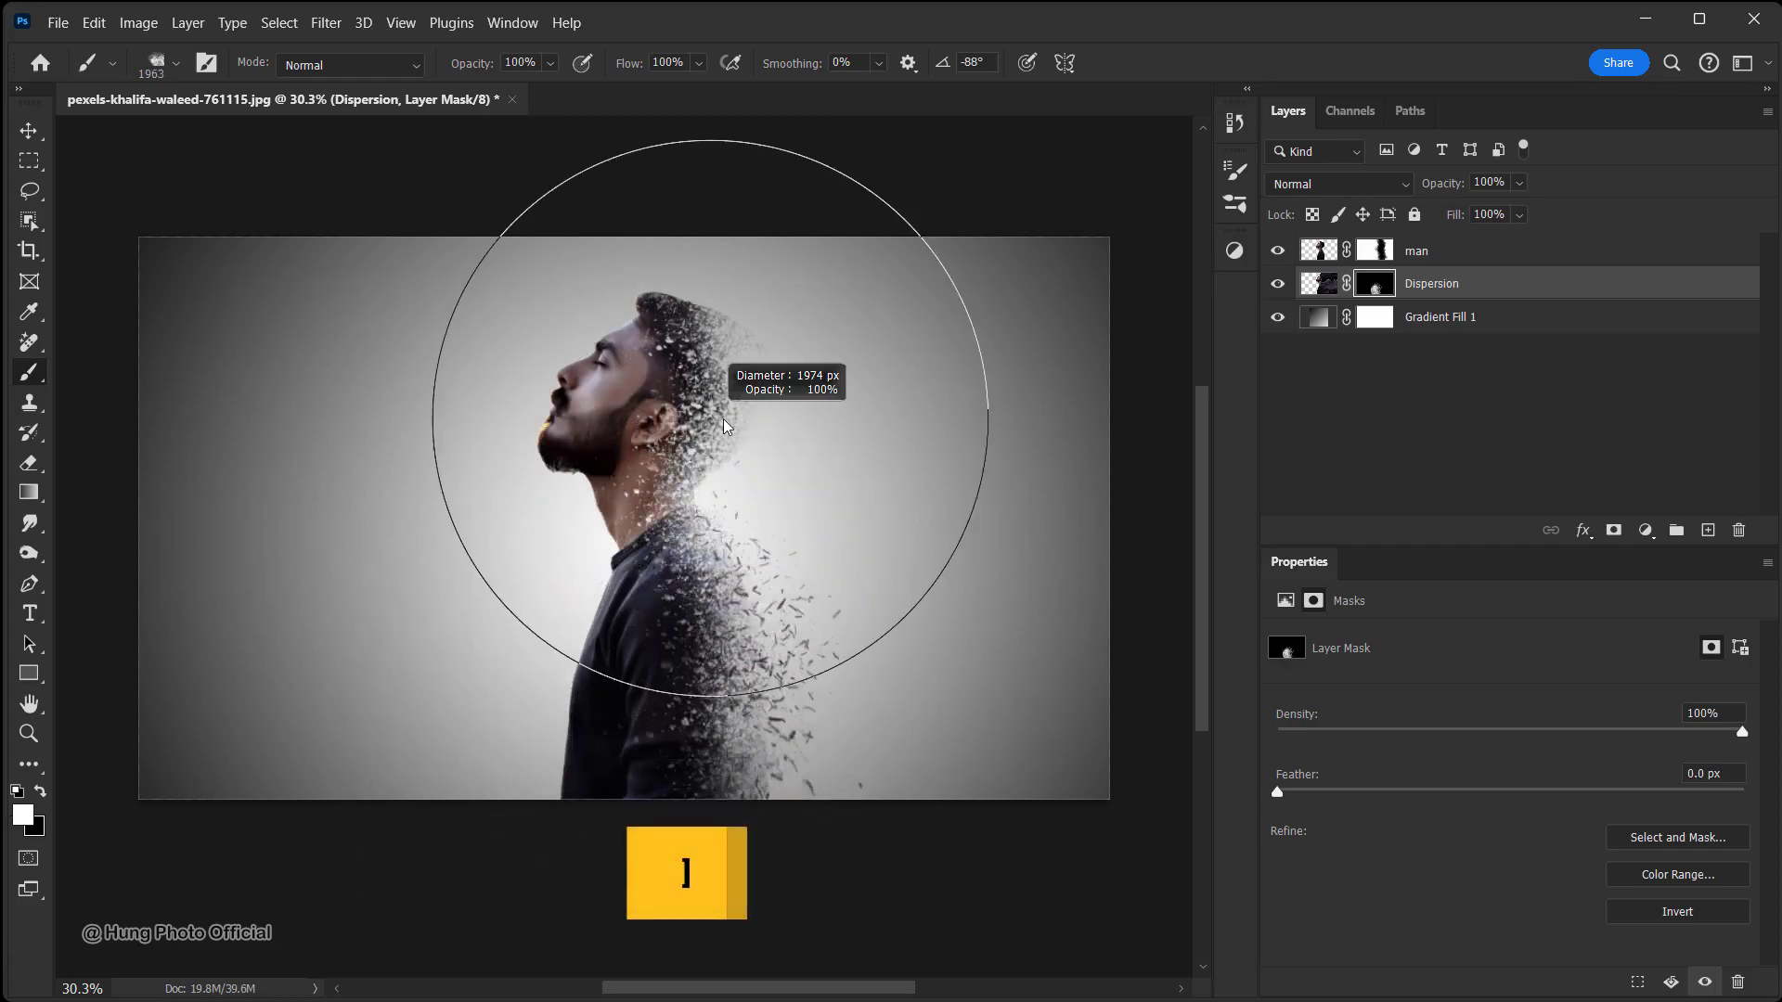
click(730, 474)
key(Right)
key(Right)
key(Right)
key(Right)
key(Right)
key(Right)
key(Right)
key(Right)
key(Right)
key(Right)
key(Right)
key(Right)
key(Right)
Rotate the 002_Explosion tip to -111° and reveal more shards behind the hair and back at 1947 px and 1620 px
right_click(740, 489)
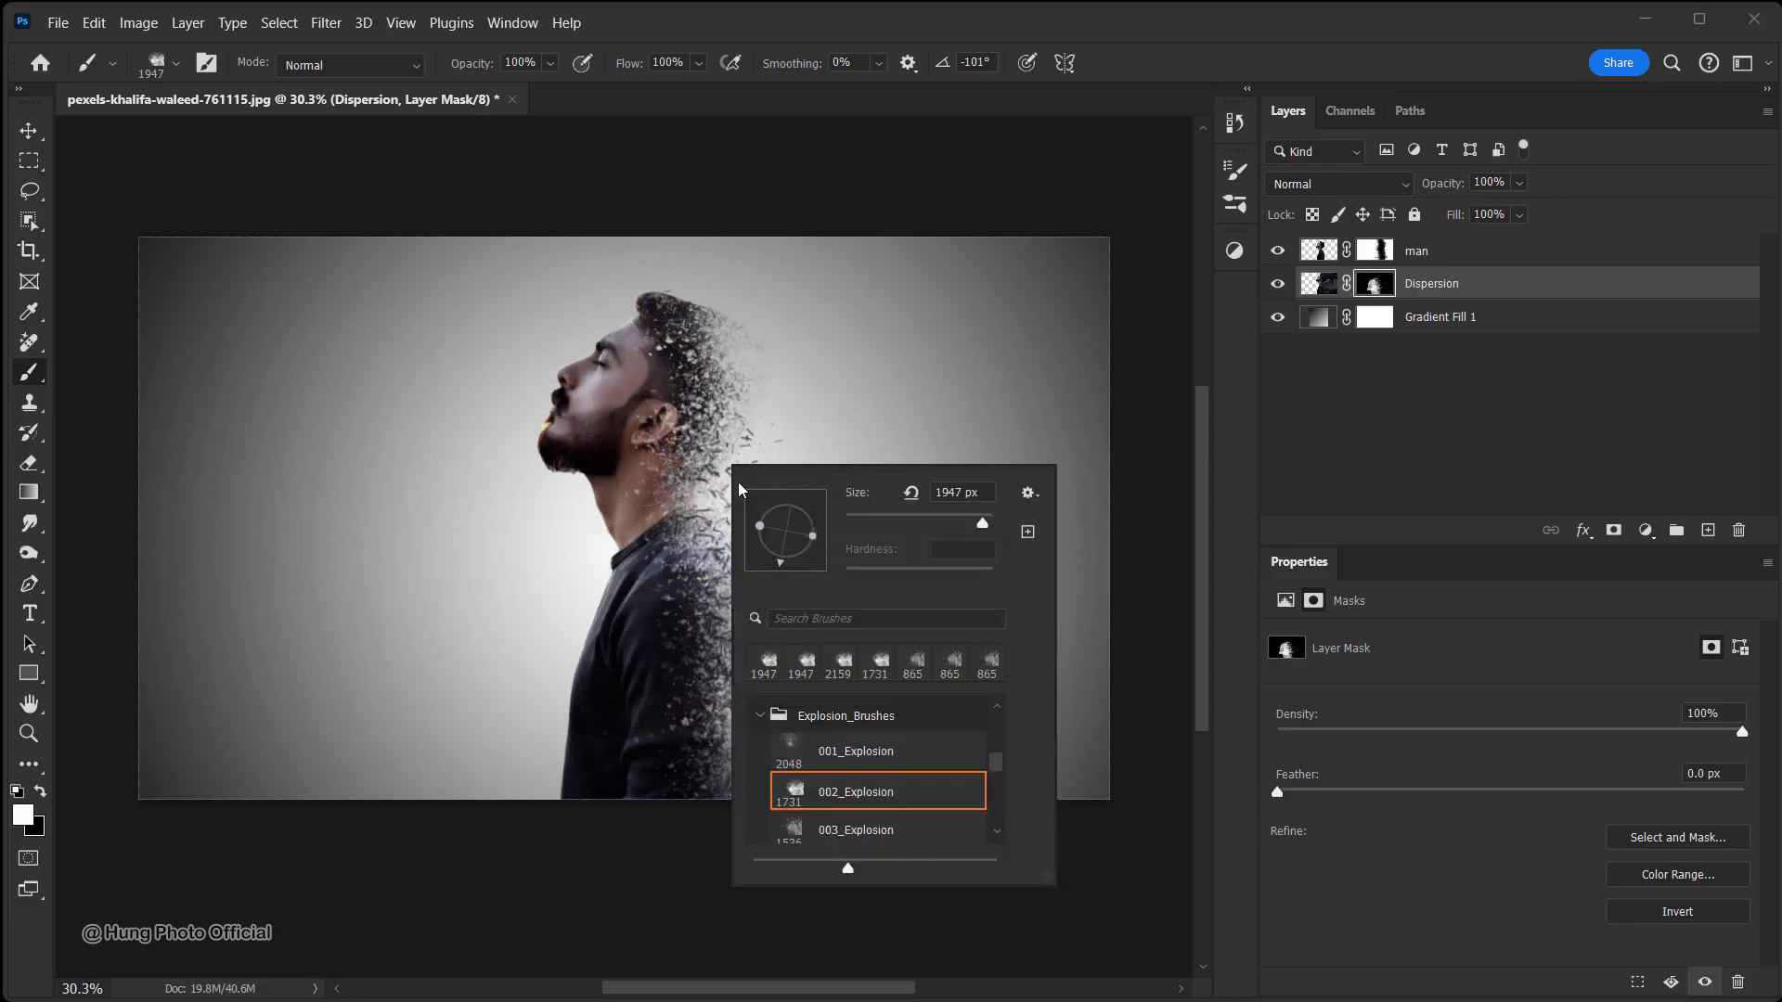
drag(777, 561, 775, 563)
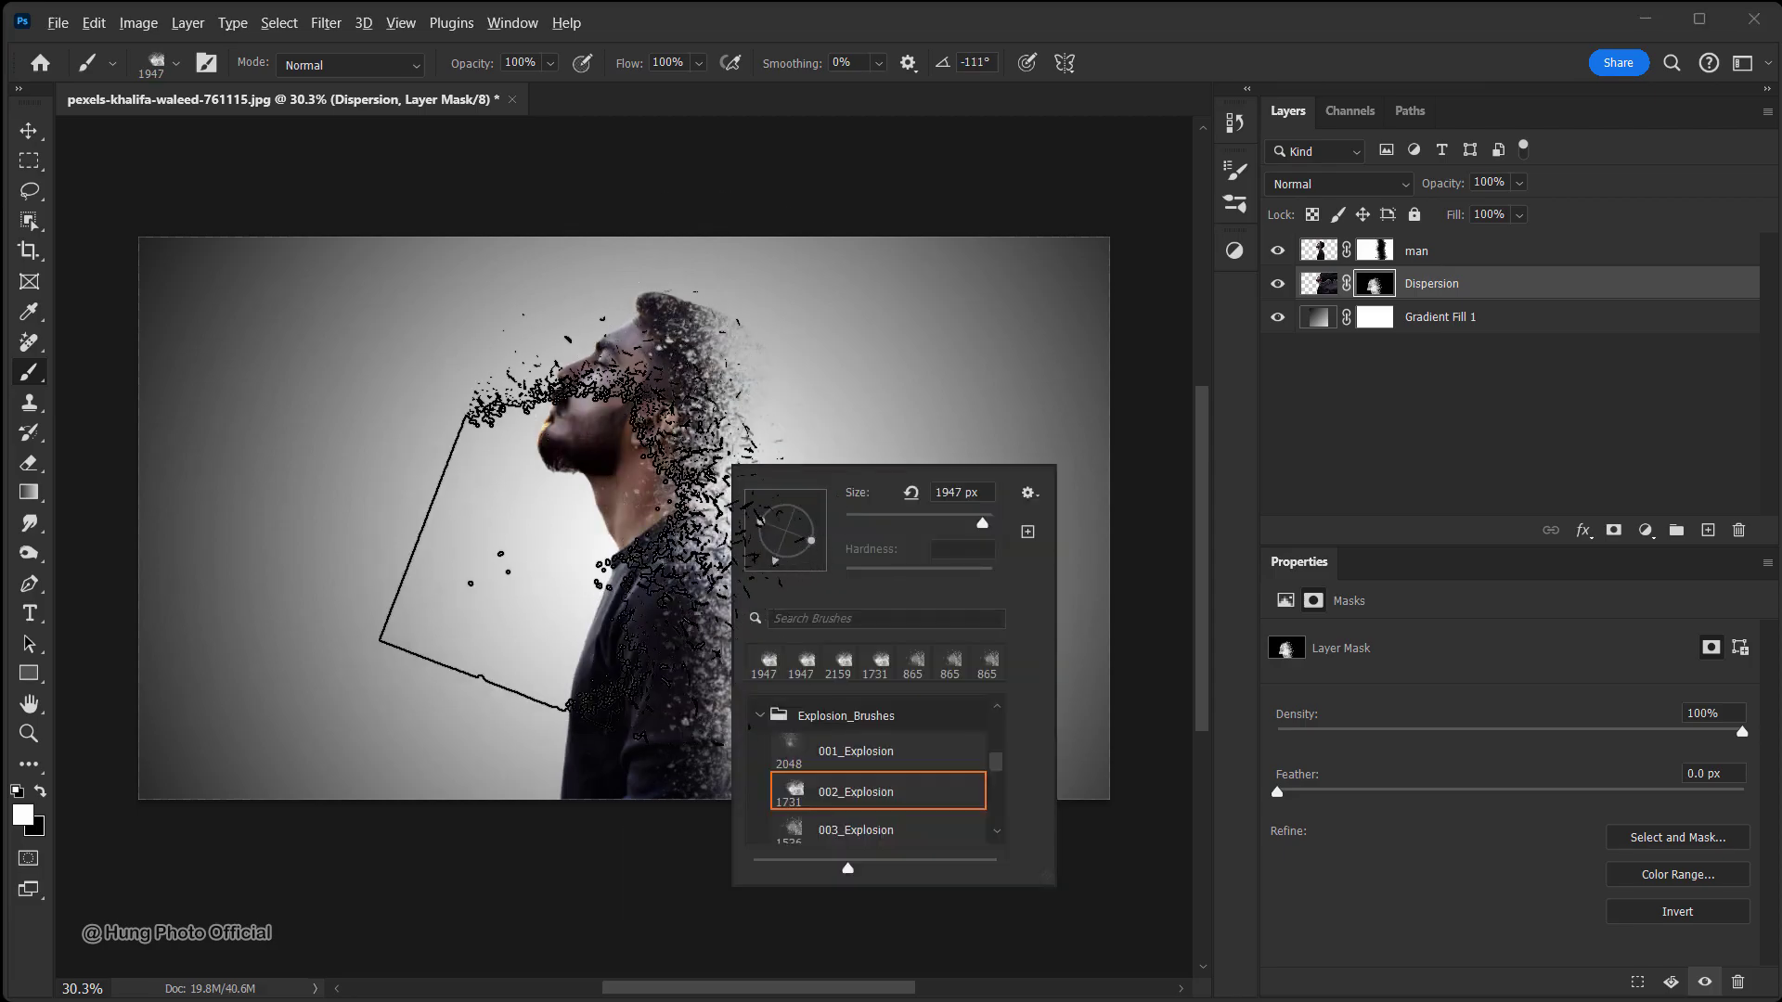
drag(693, 468, 631, 464)
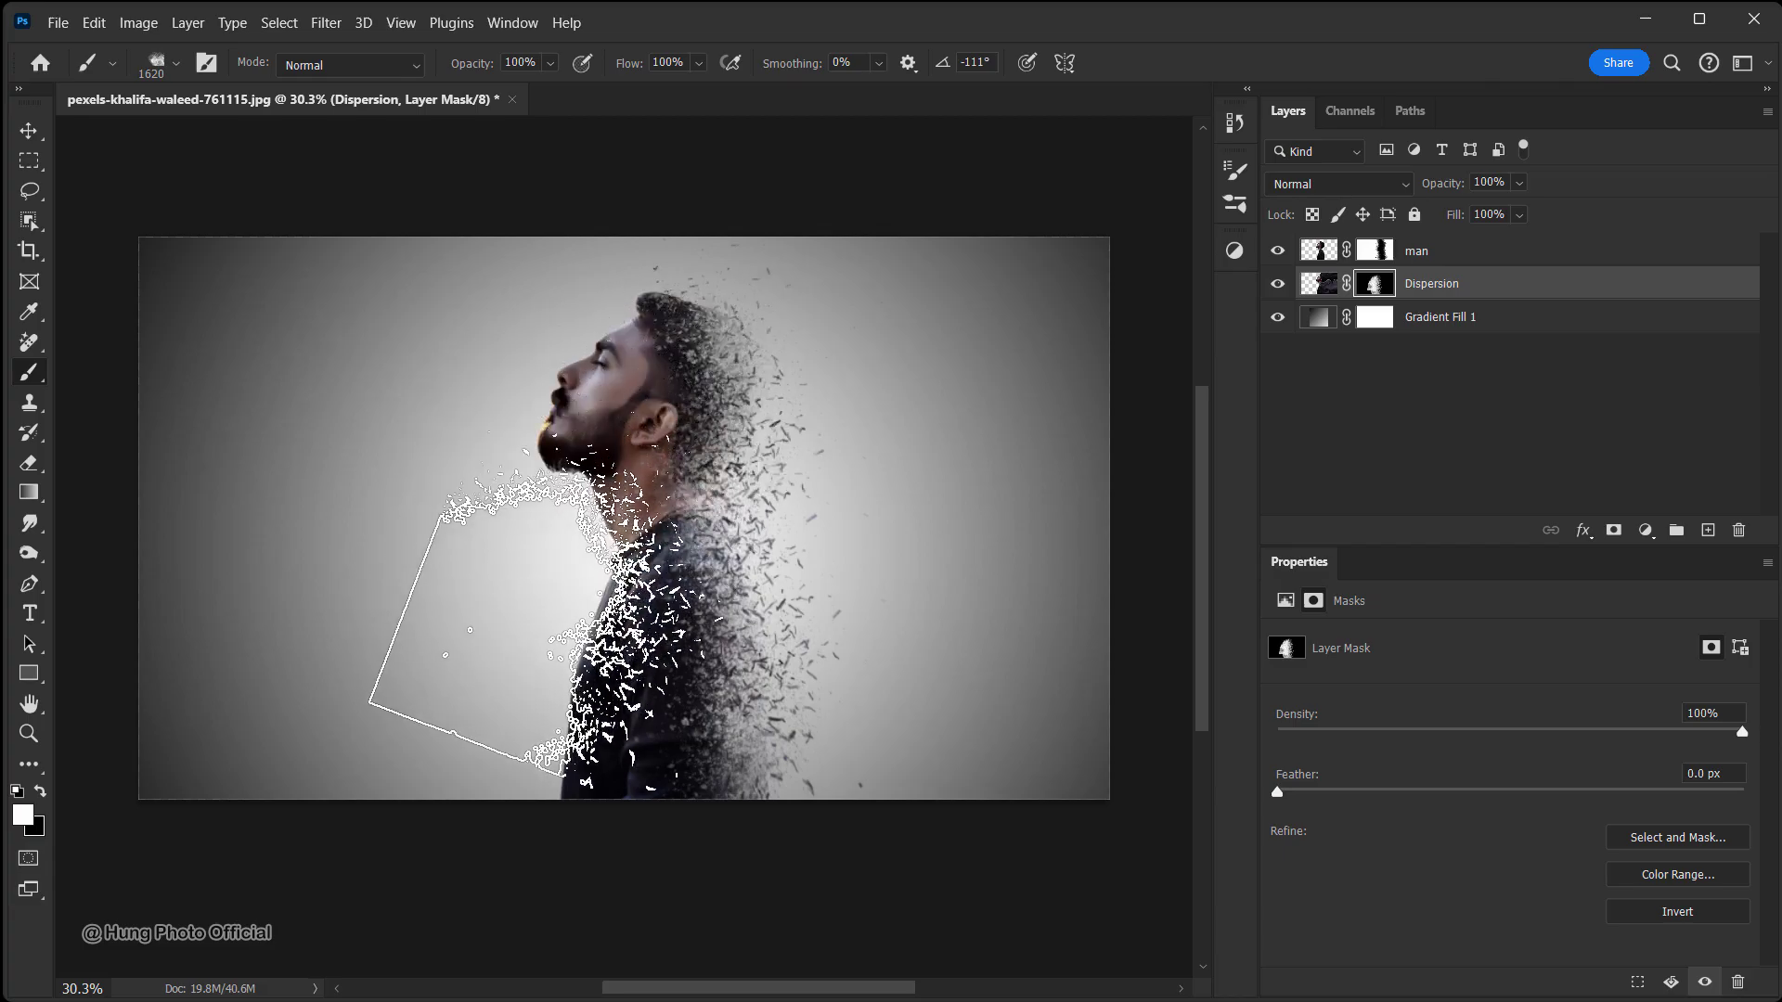
Enlarge the brush to 3009 px and 2687 px and reveal larger shards behind the back and head
drag(775, 608, 866, 629)
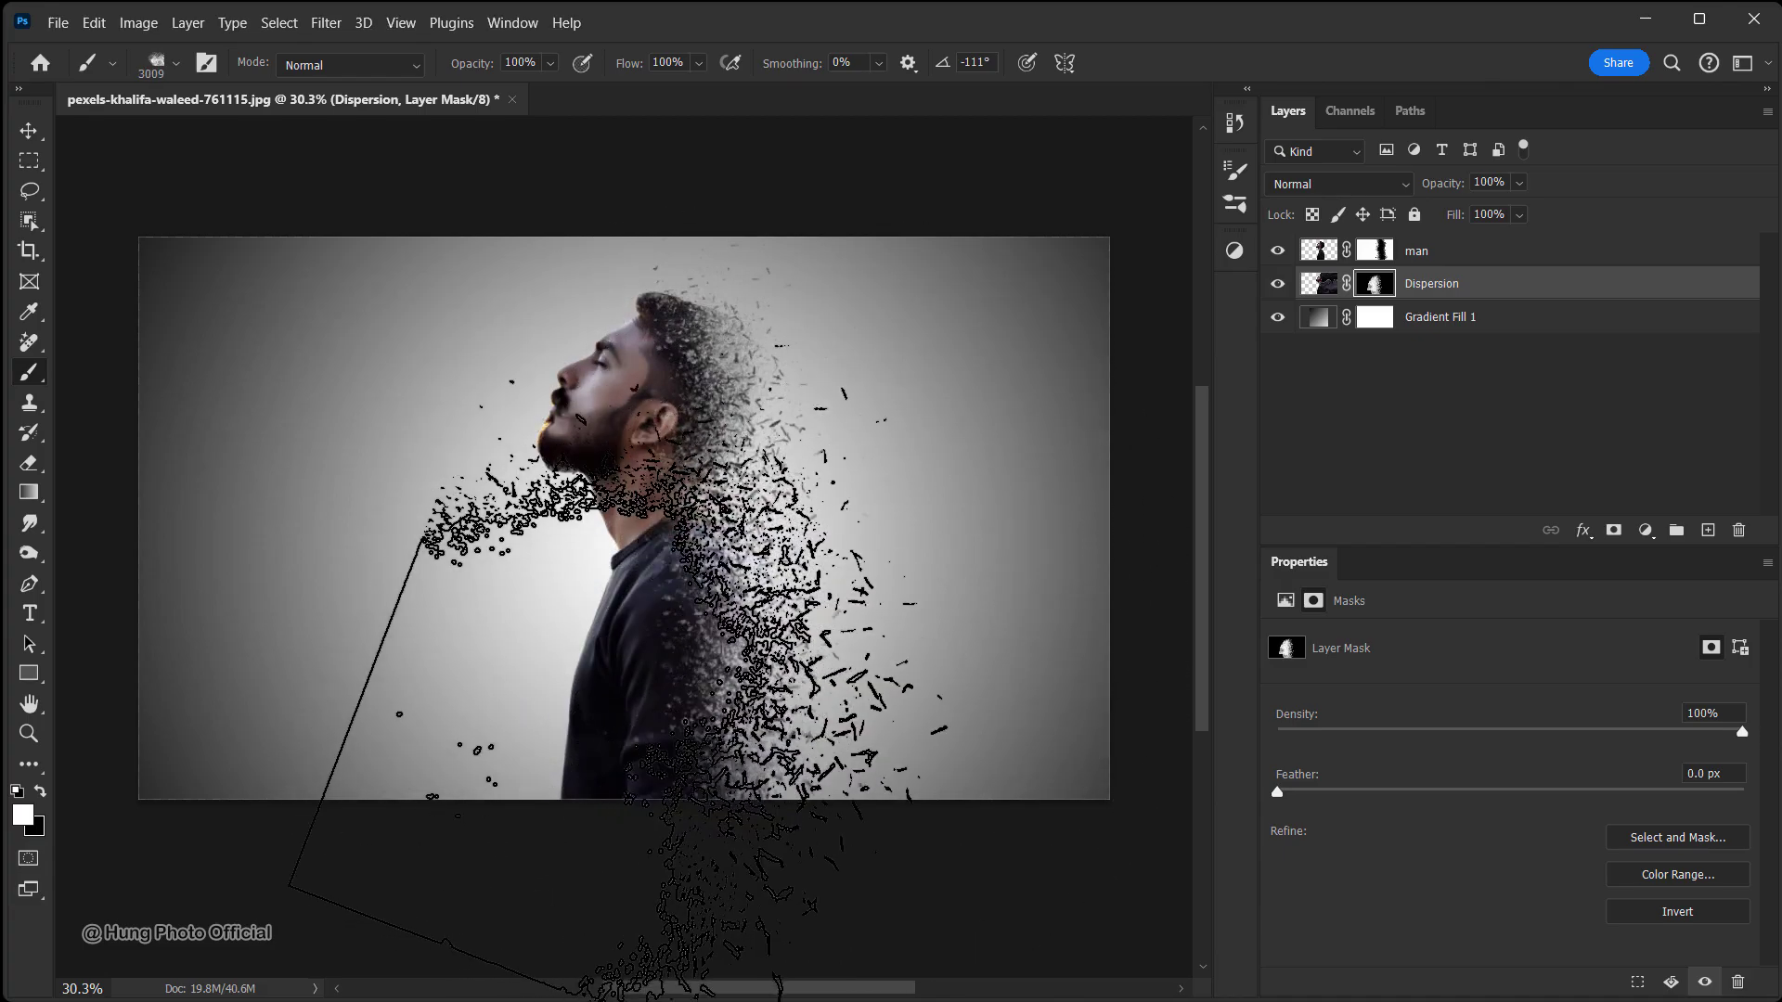
click(760, 642)
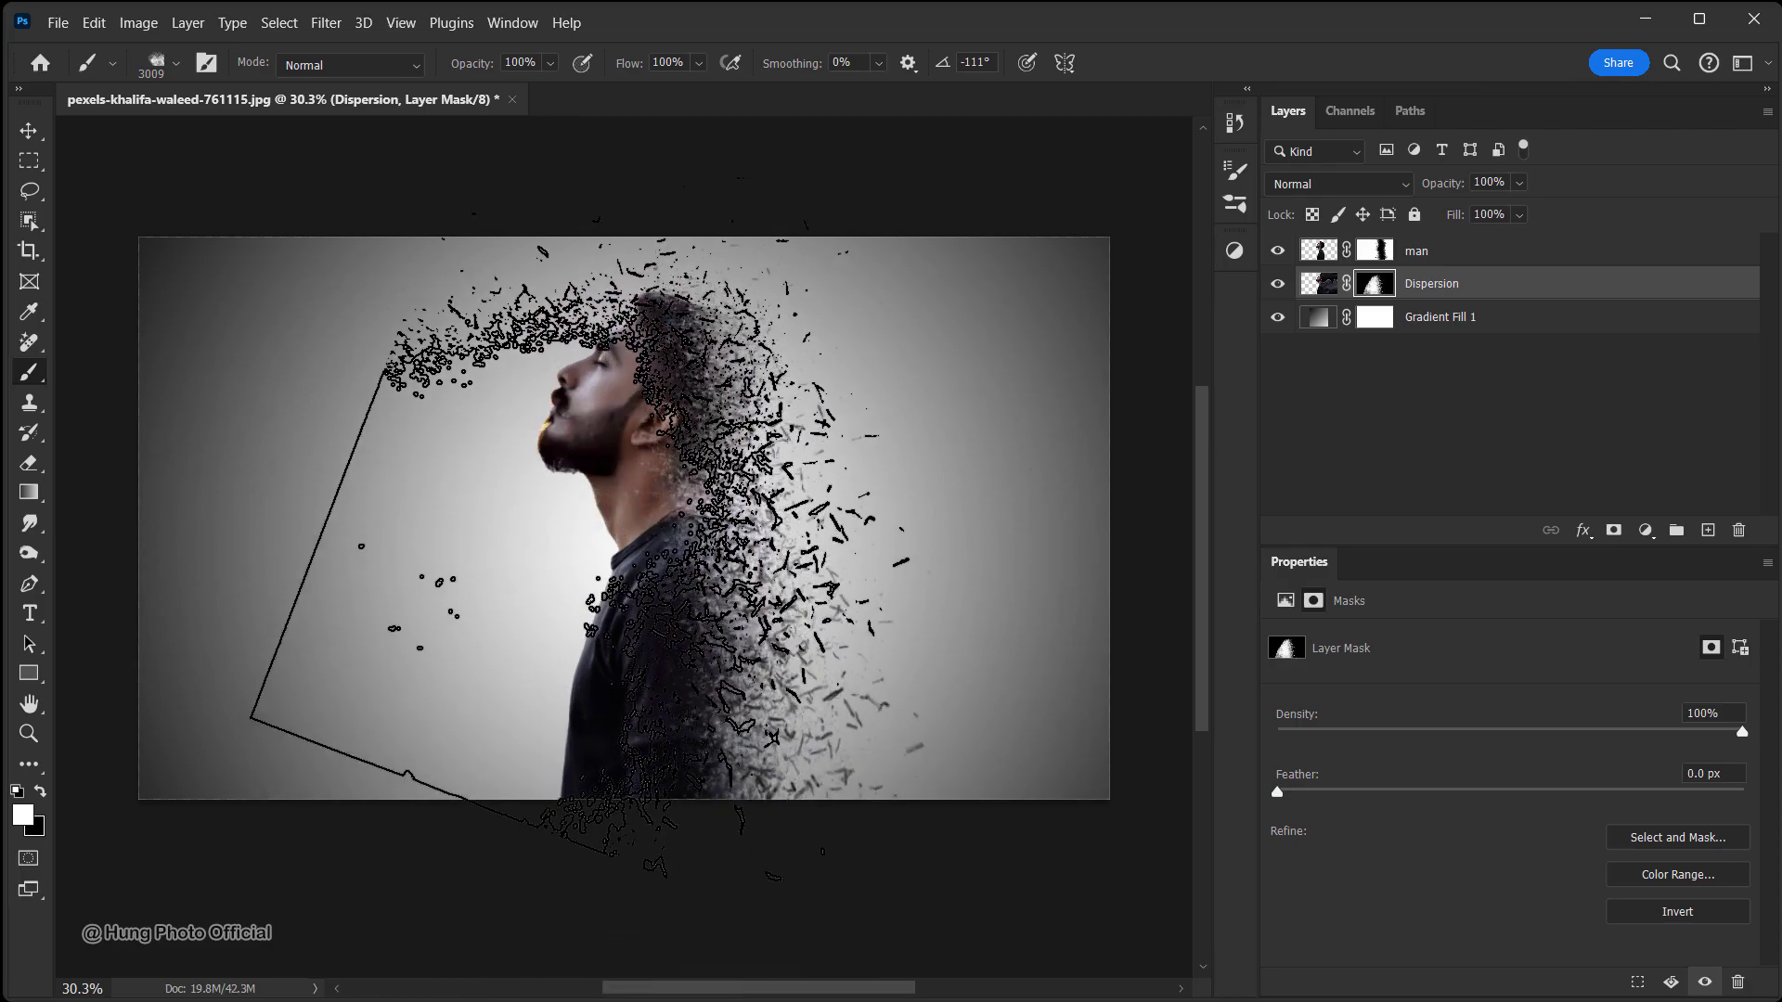
drag(743, 453, 686, 448)
Switch to the 001_Explosion brush at 119° and scatter fine particles around the head and back at 1805 px and 2629 px
right_click(822, 614)
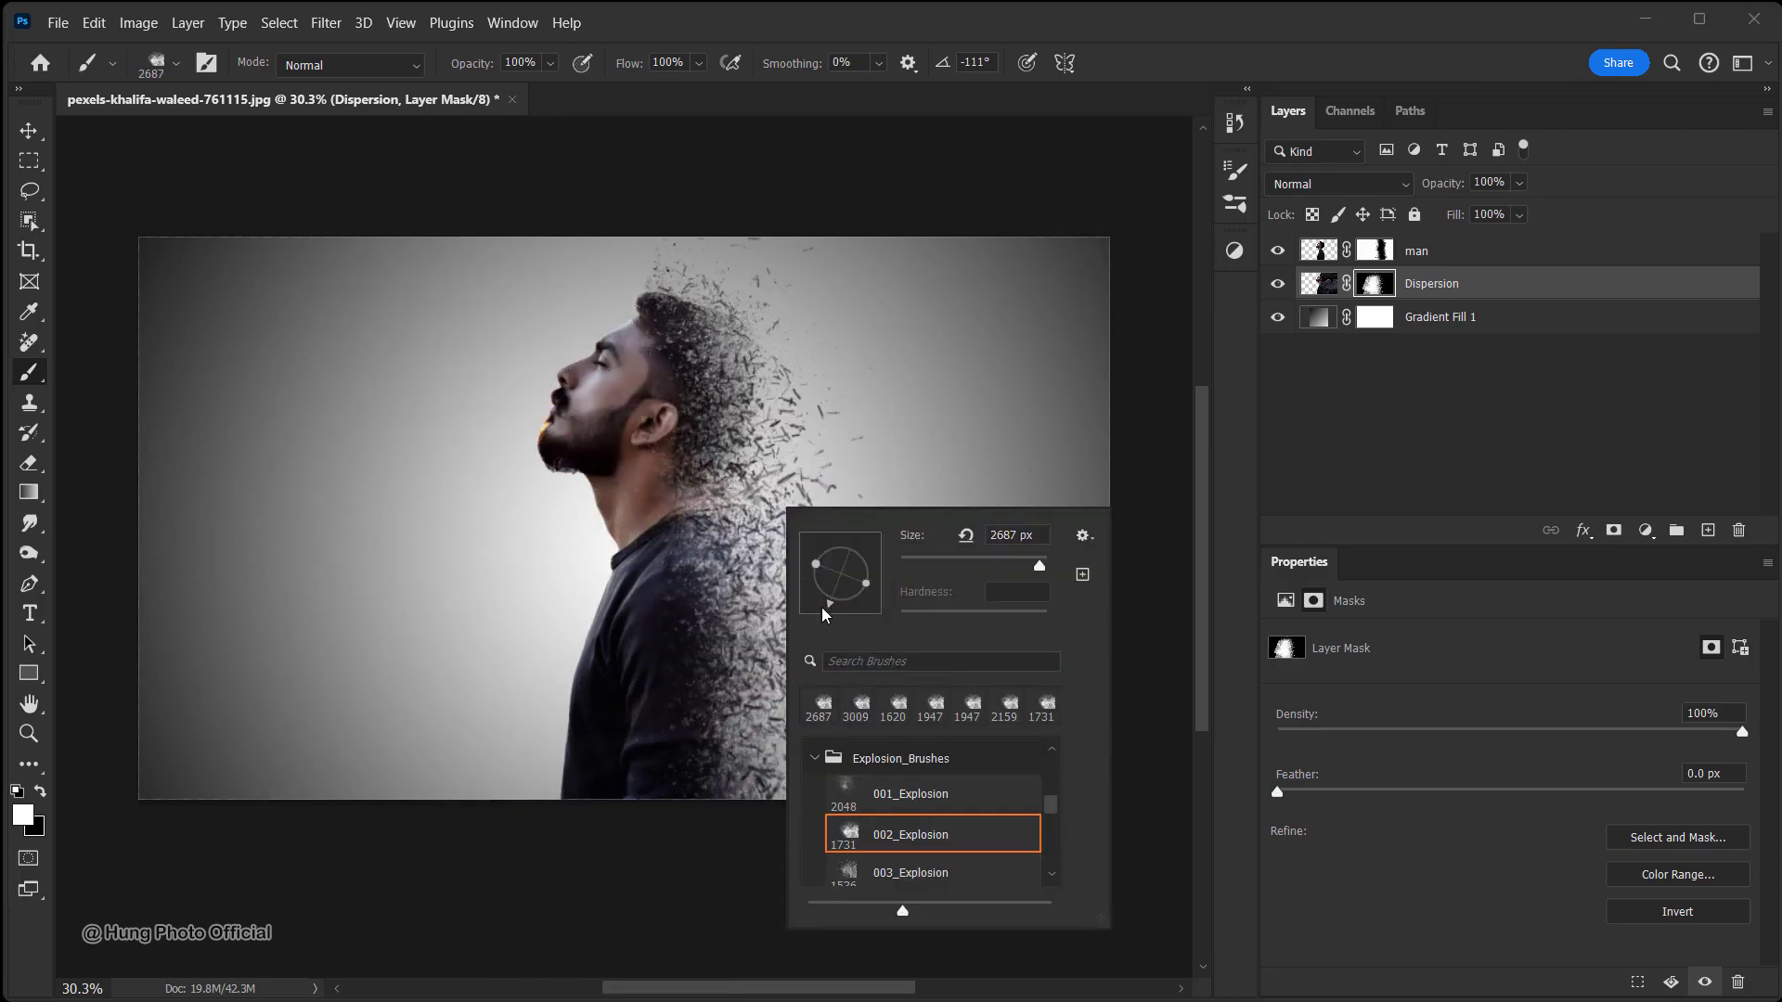
mouse_move(691, 603)
mouse_down()
mouse_move(644, 585)
mouse_move(690, 629)
mouse_up()
right_click(644, 585)
key(Return)
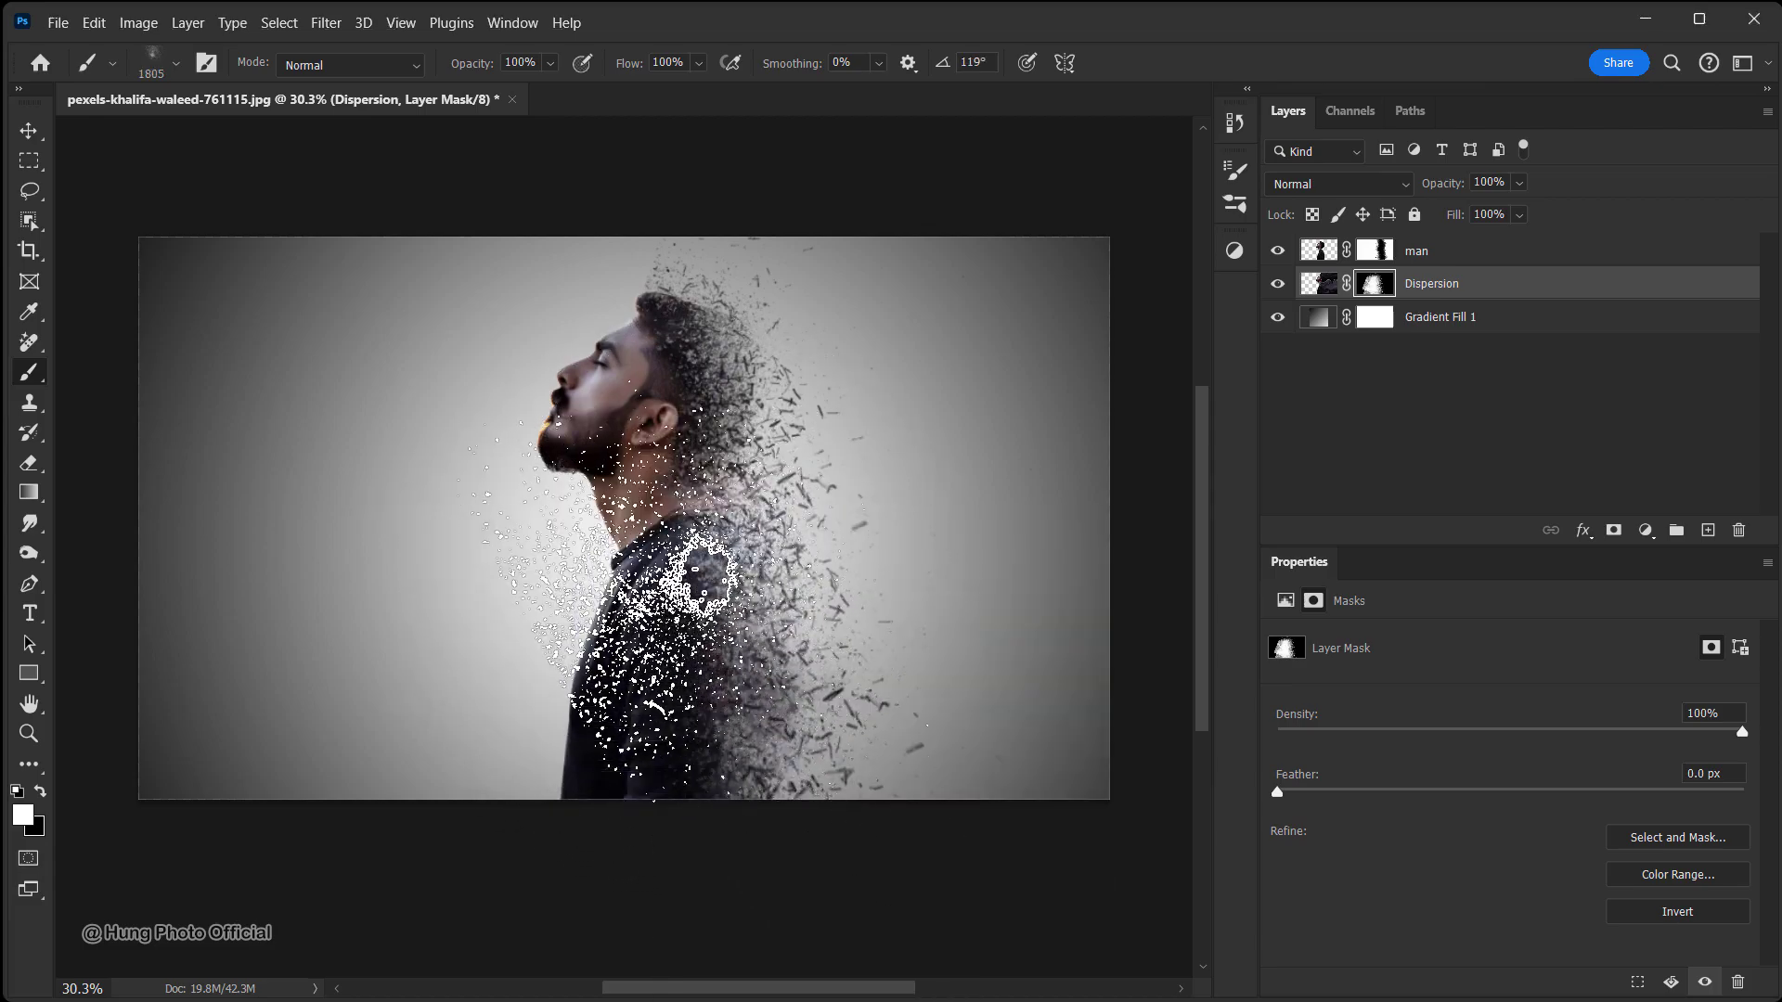
click(738, 434)
drag(738, 435, 771, 423)
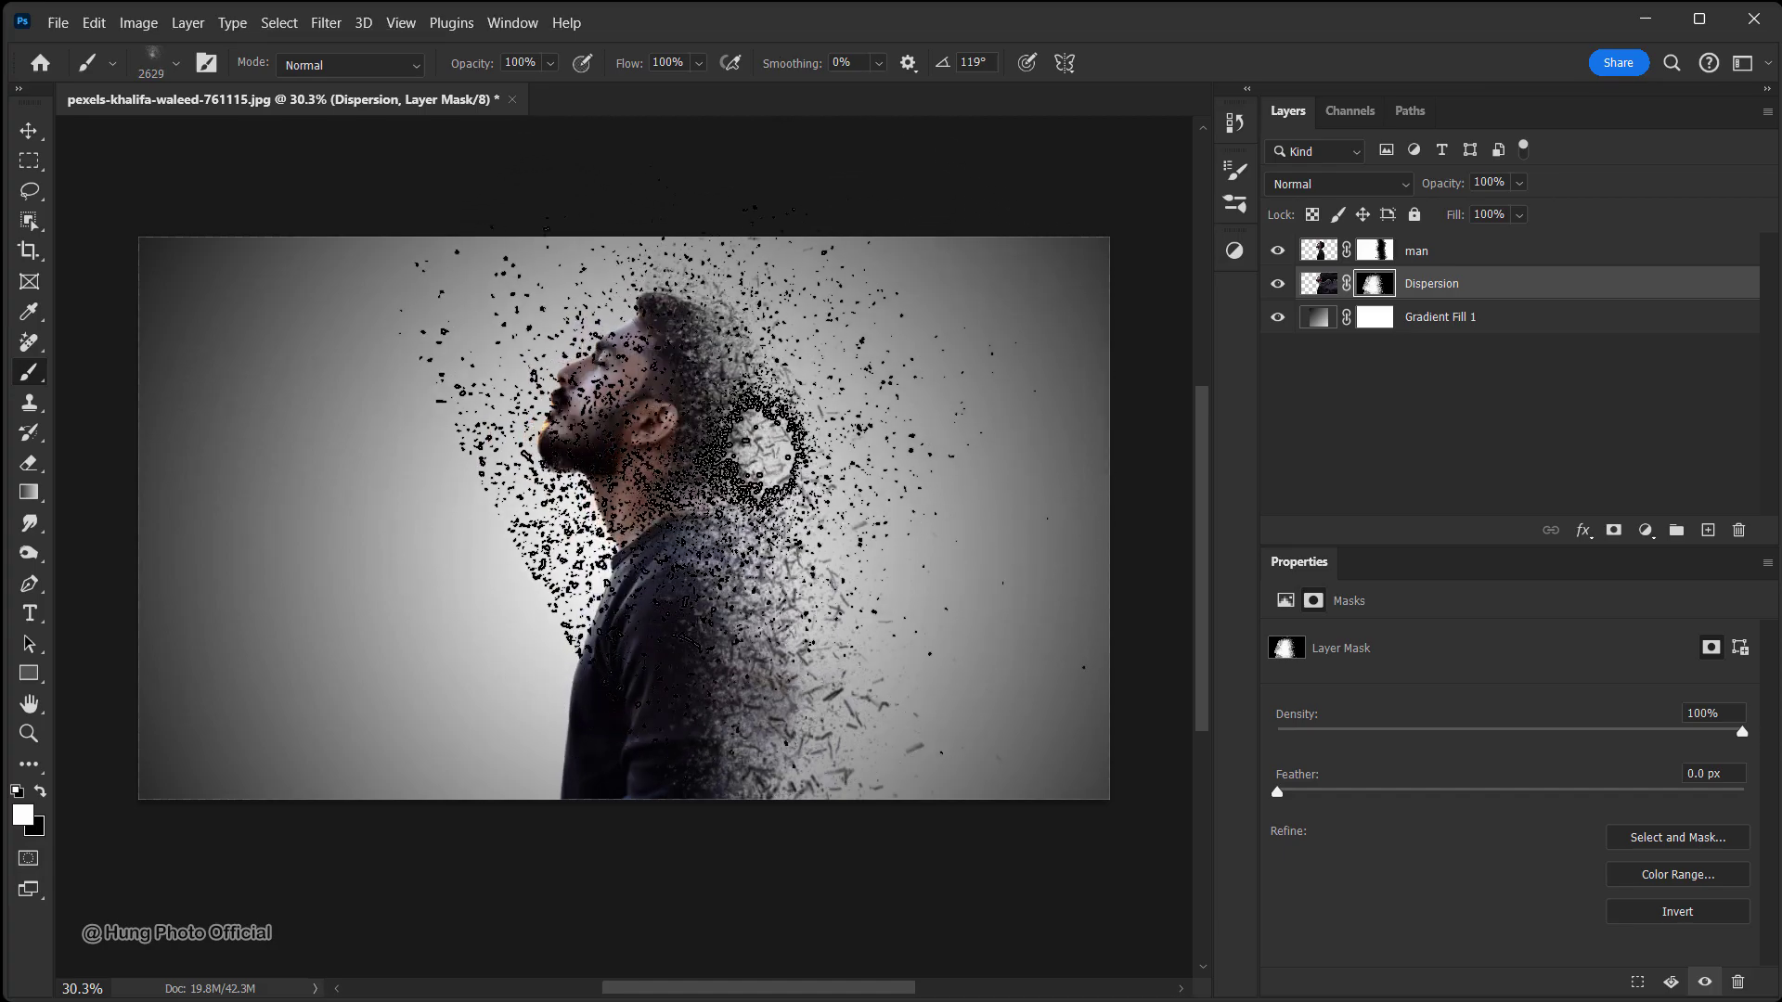
Scatter sparse particles farther from the body with the 006_Explosion brush rotated to -55°, at 2482 px and 2302 px
right_click(793, 648)
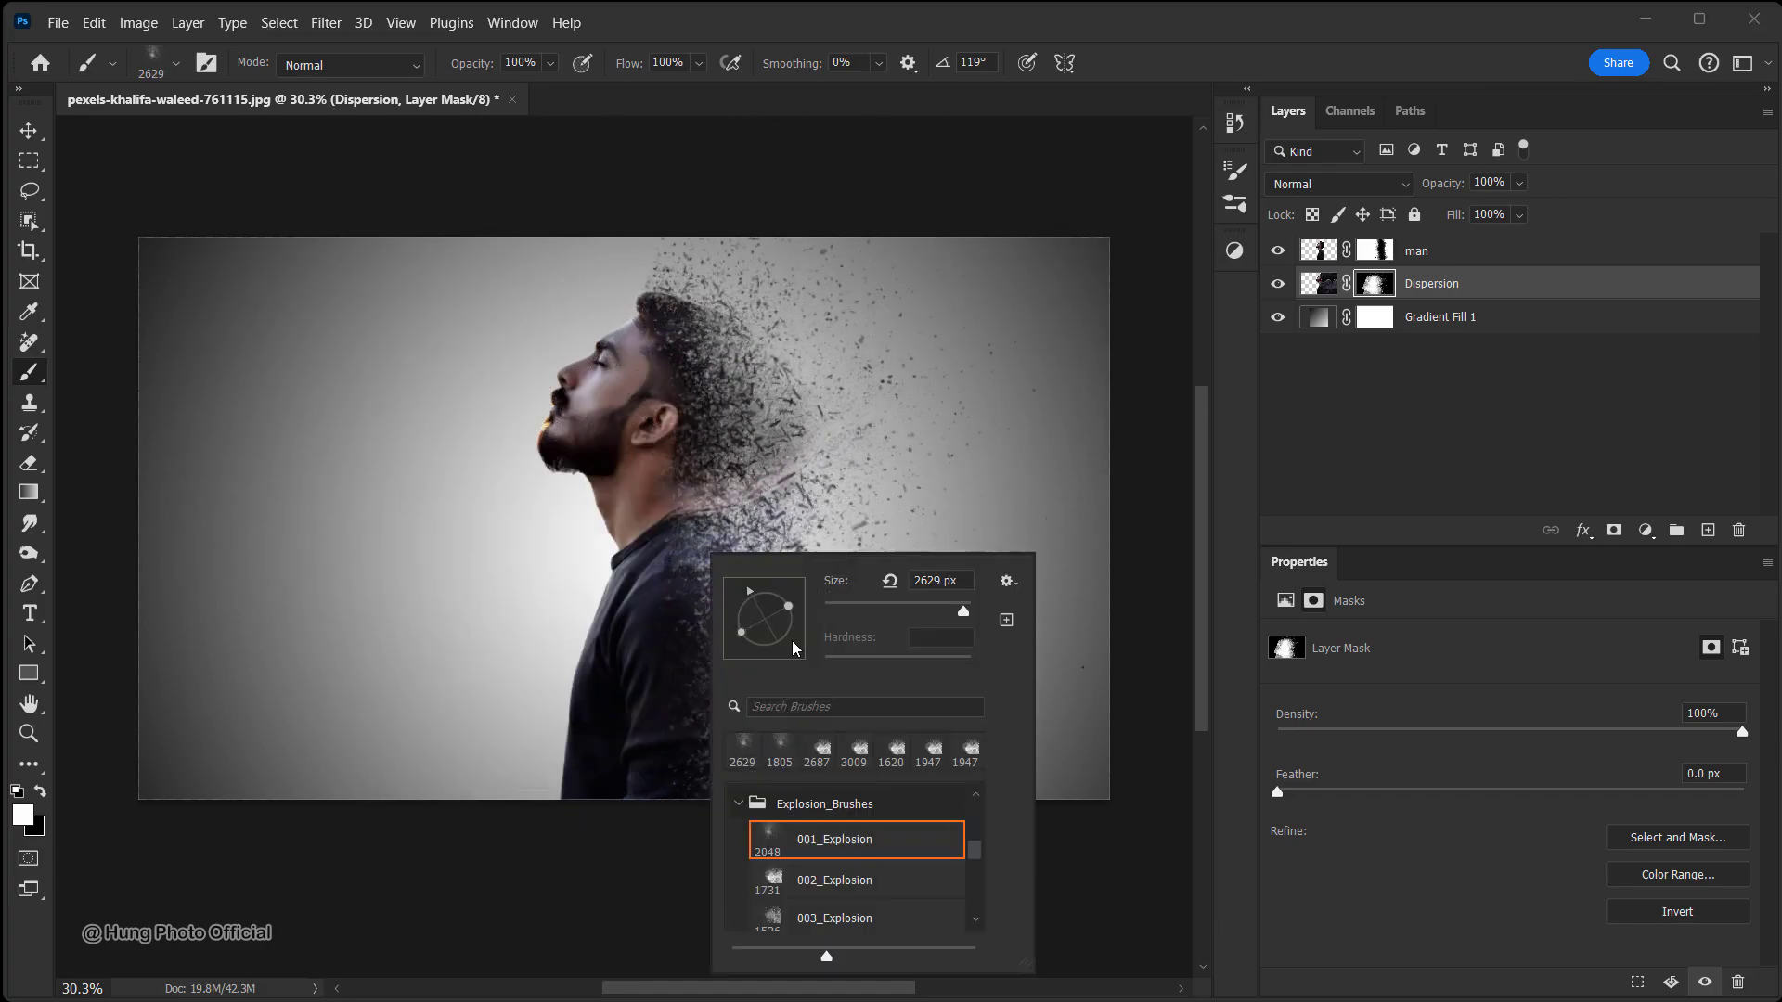
scroll(822, 873, down, 3)
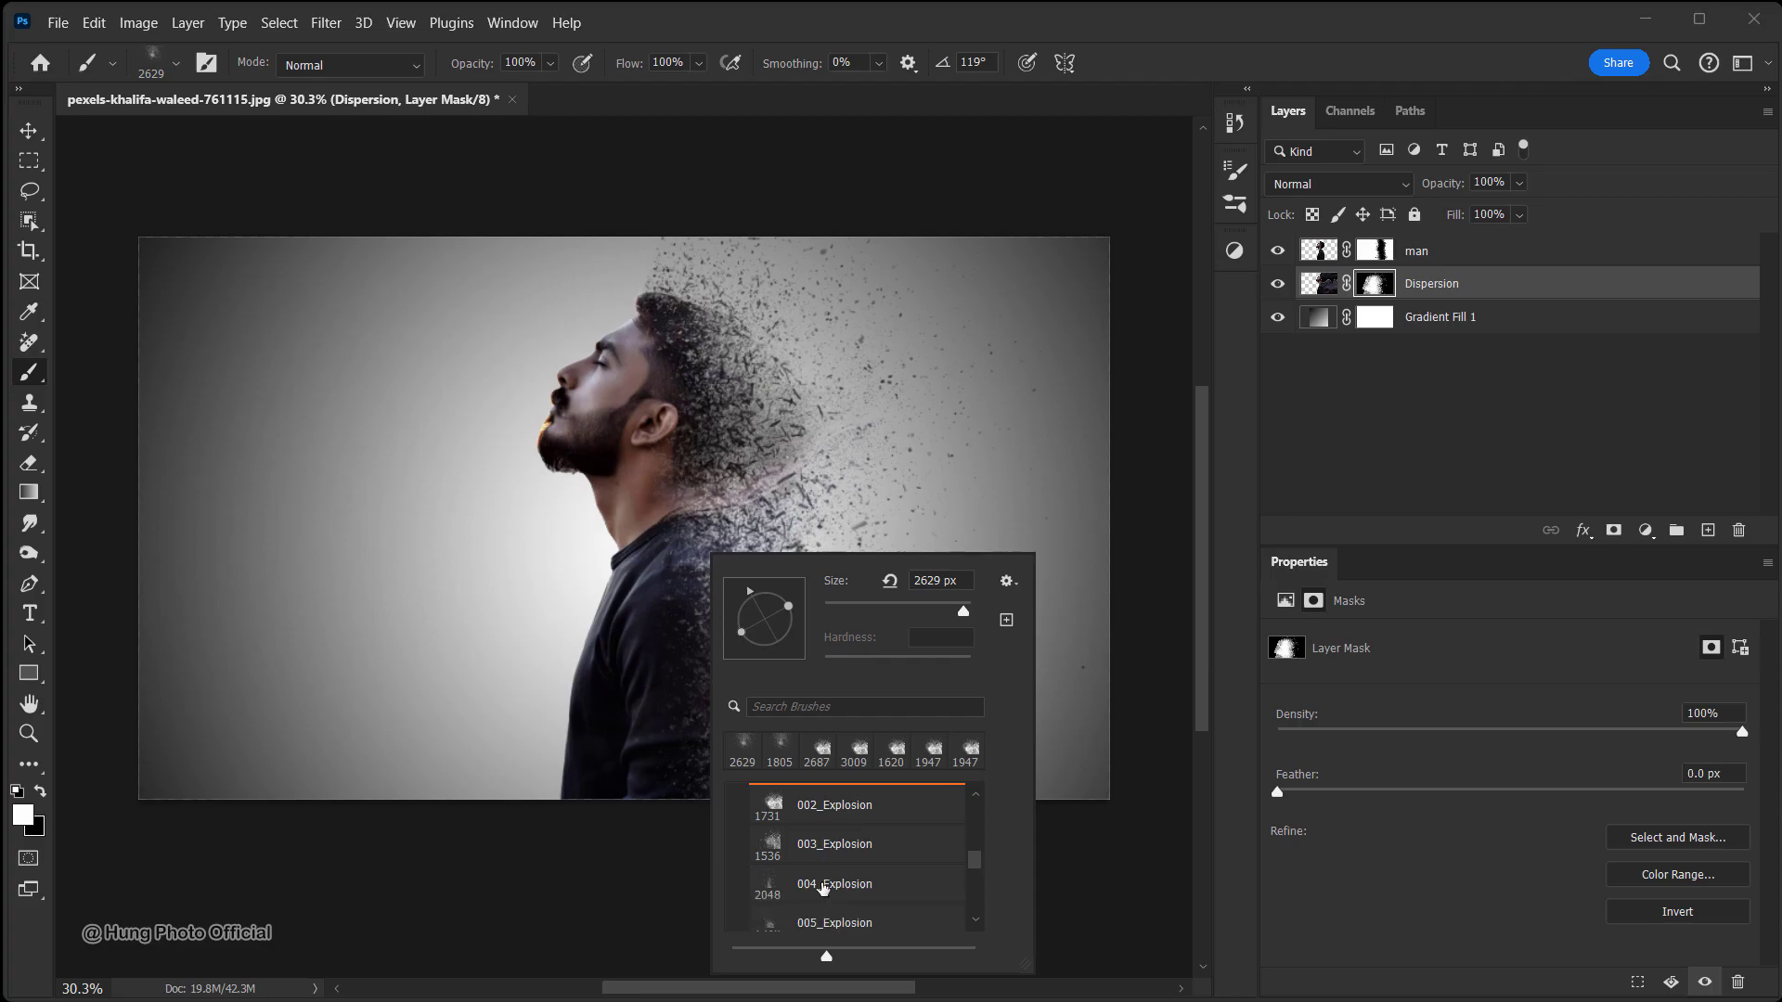
click(821, 907)
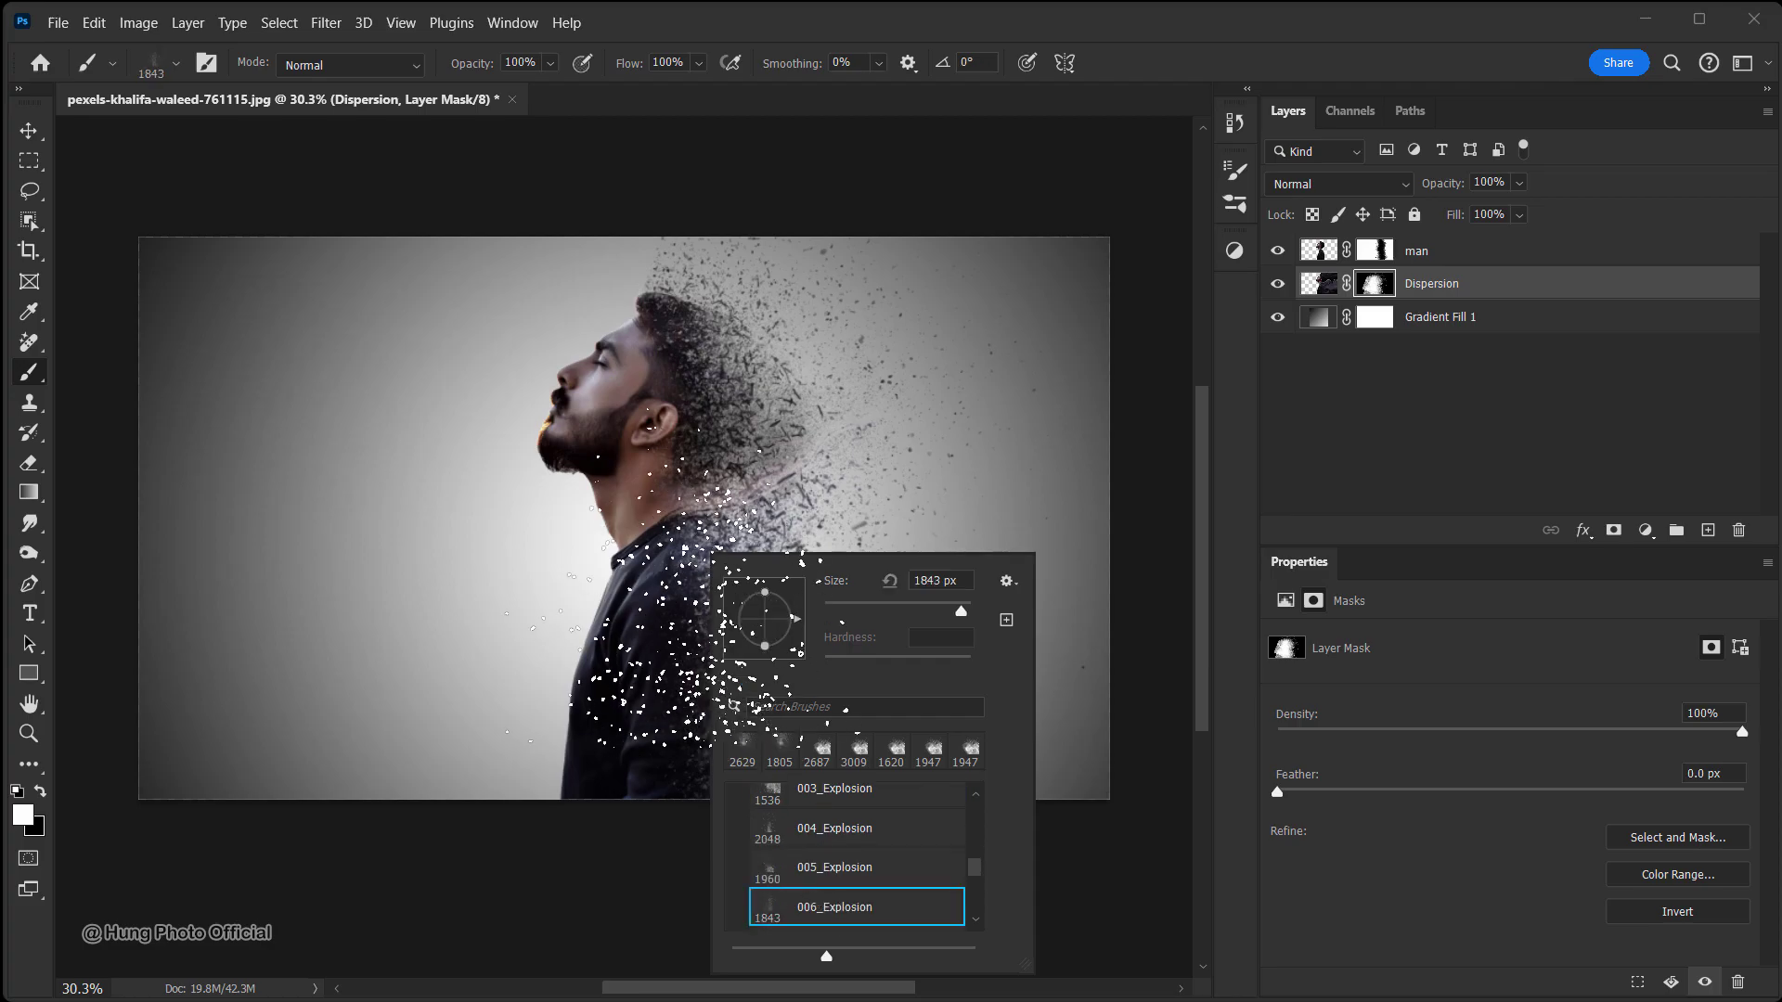
key(Return)
right_click(807, 545)
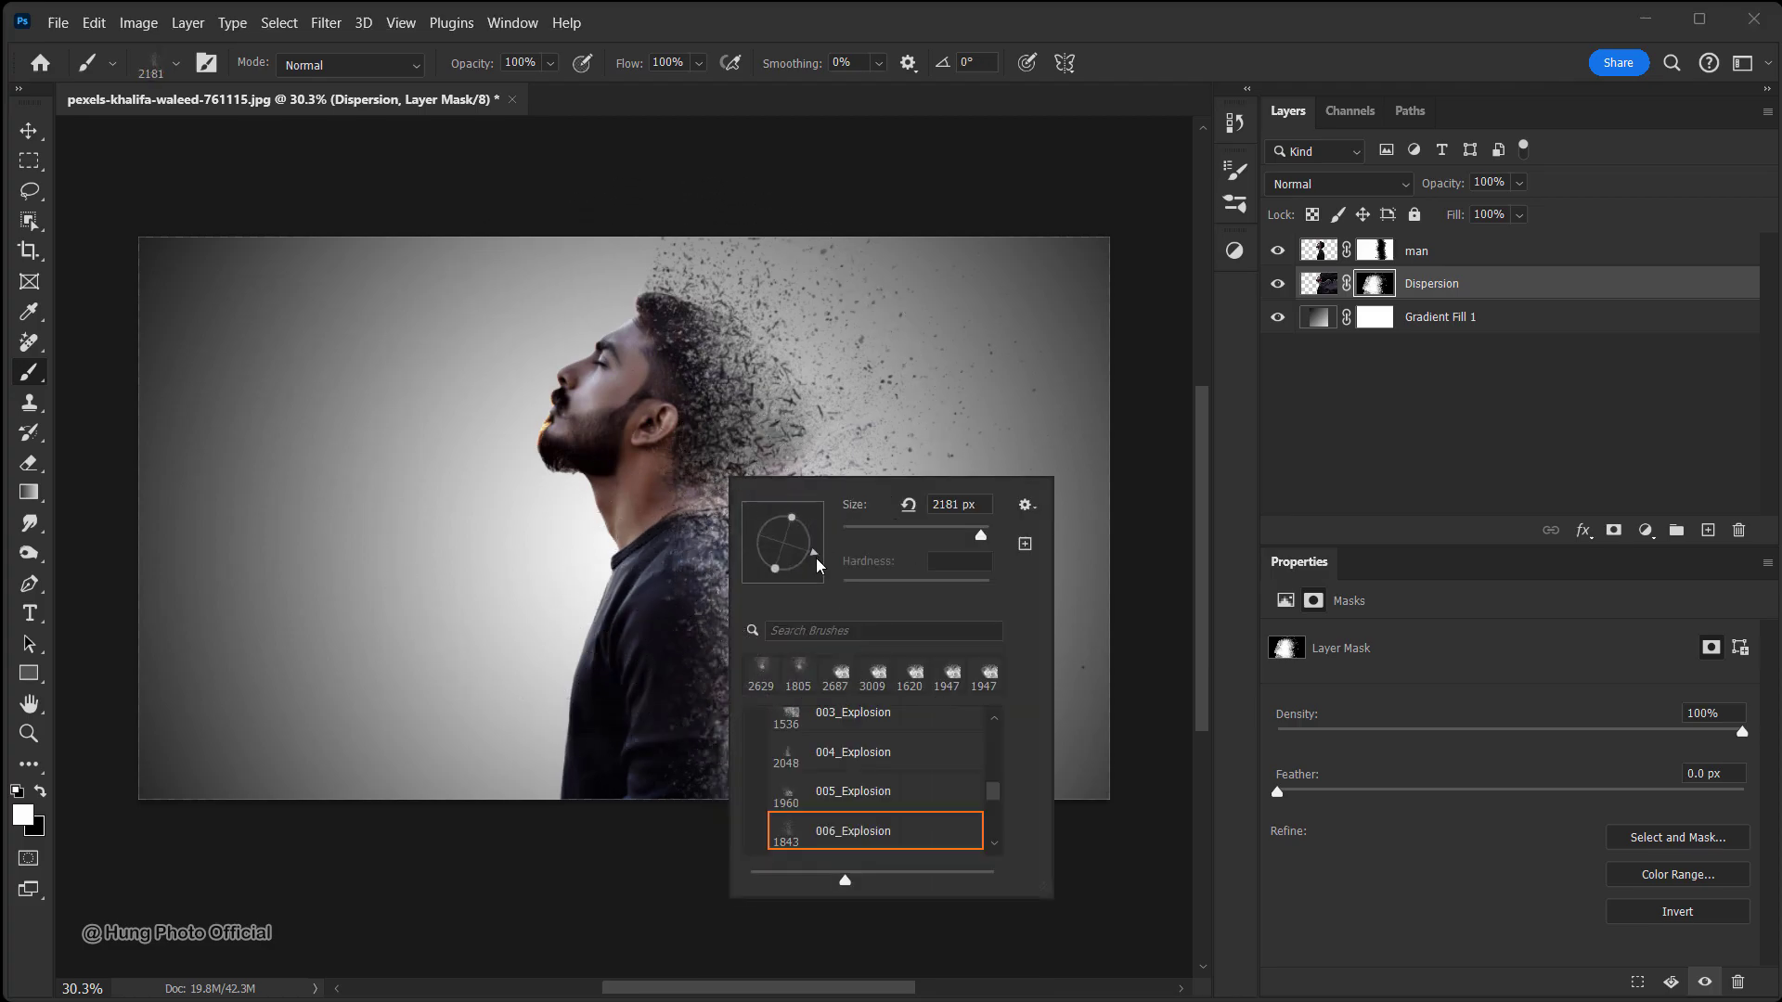
drag(682, 524, 725, 526)
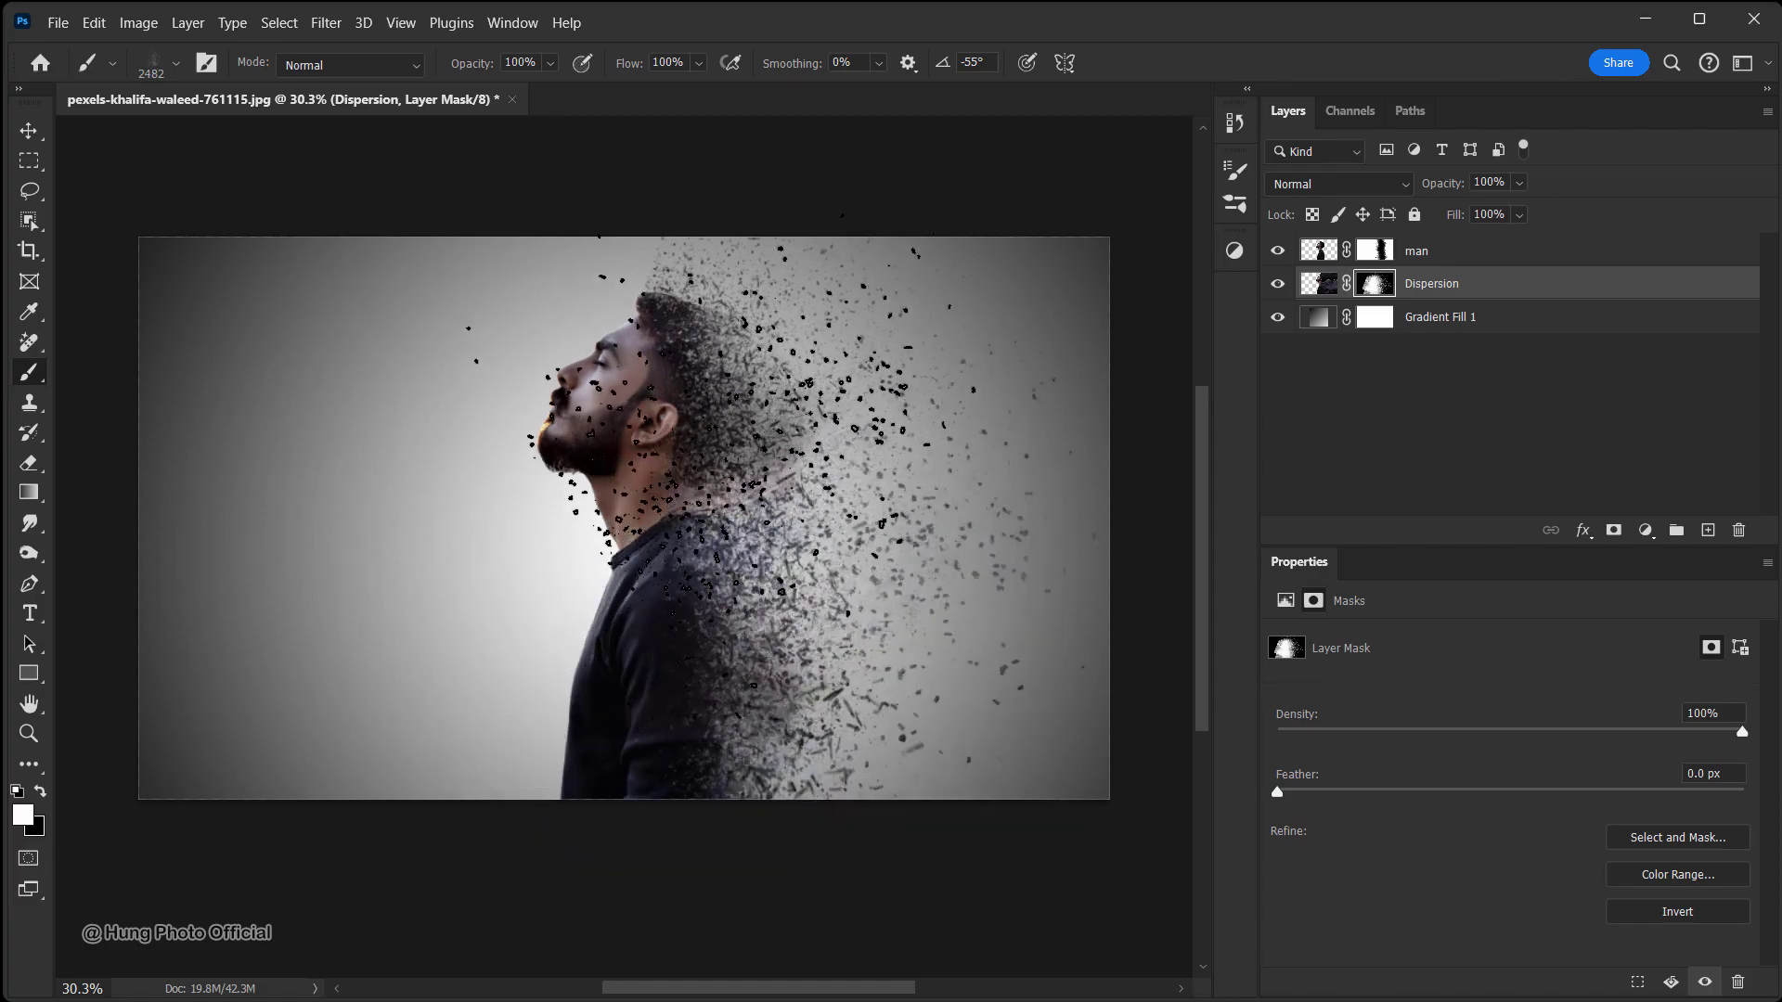
drag(839, 515, 814, 515)
Add larger stray fragments behind the neck with the 011_Explosion brush at 2504 px and 22°
right_click(752, 603)
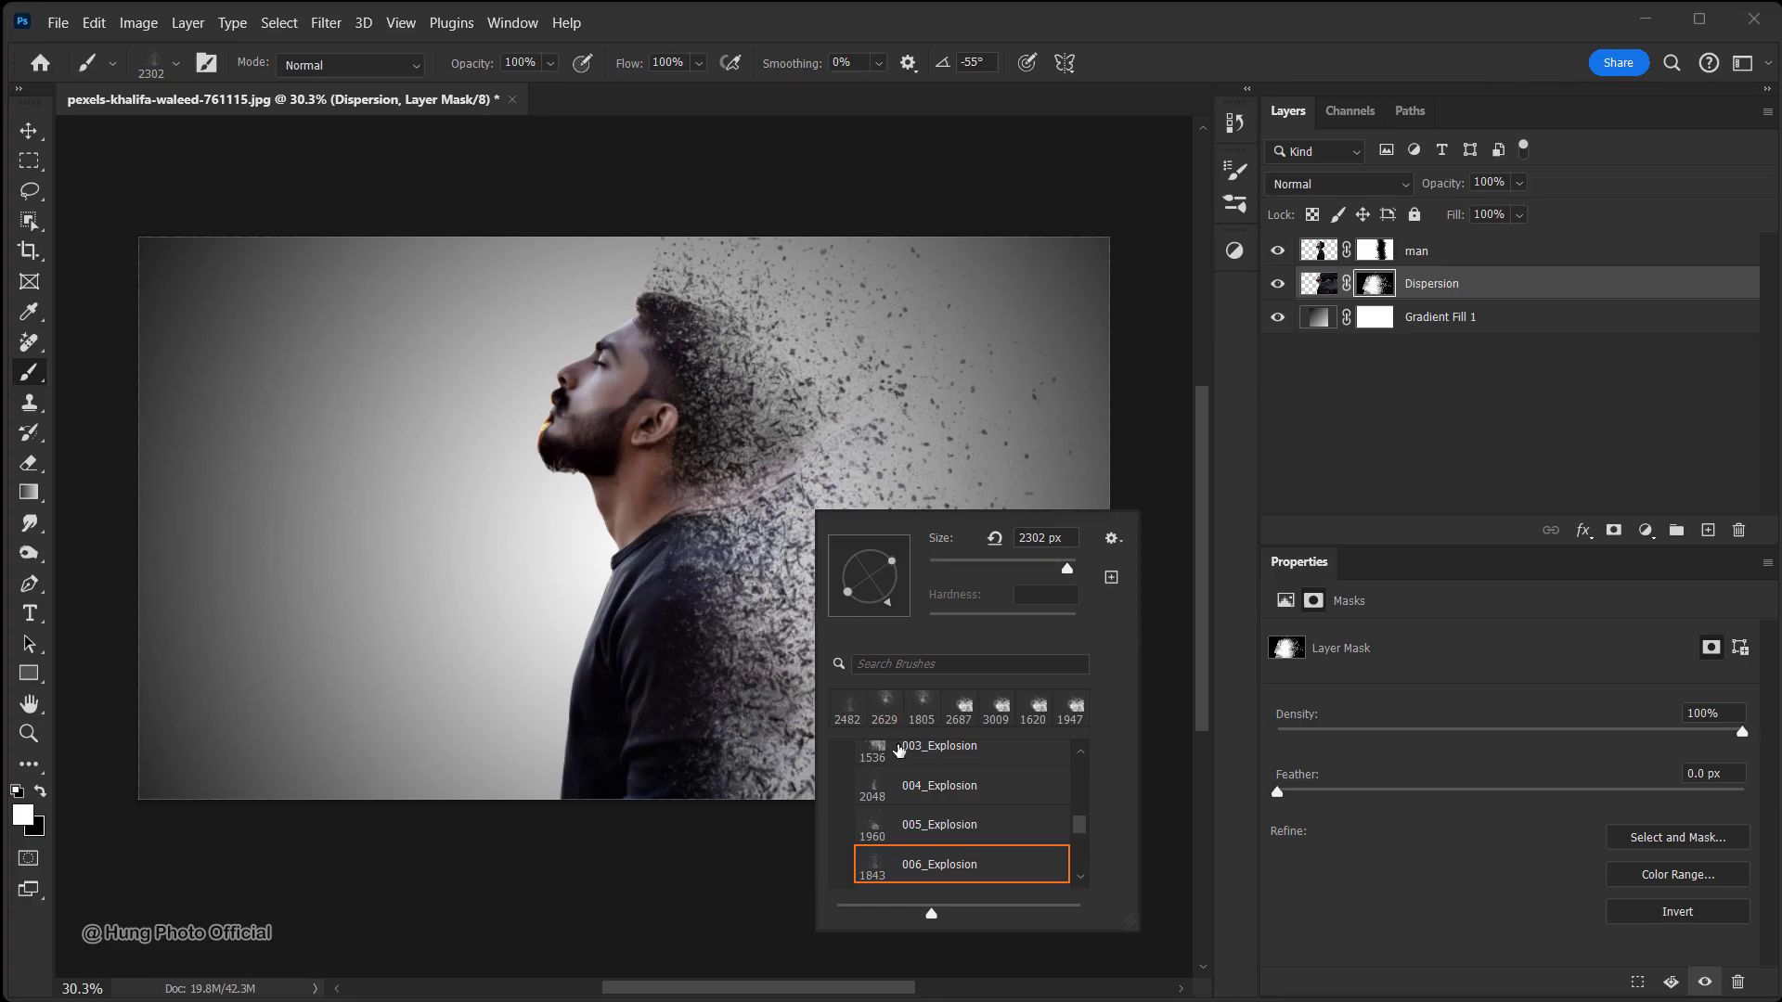
scroll(918, 821, down, 2)
scroll(916, 854, down, 4)
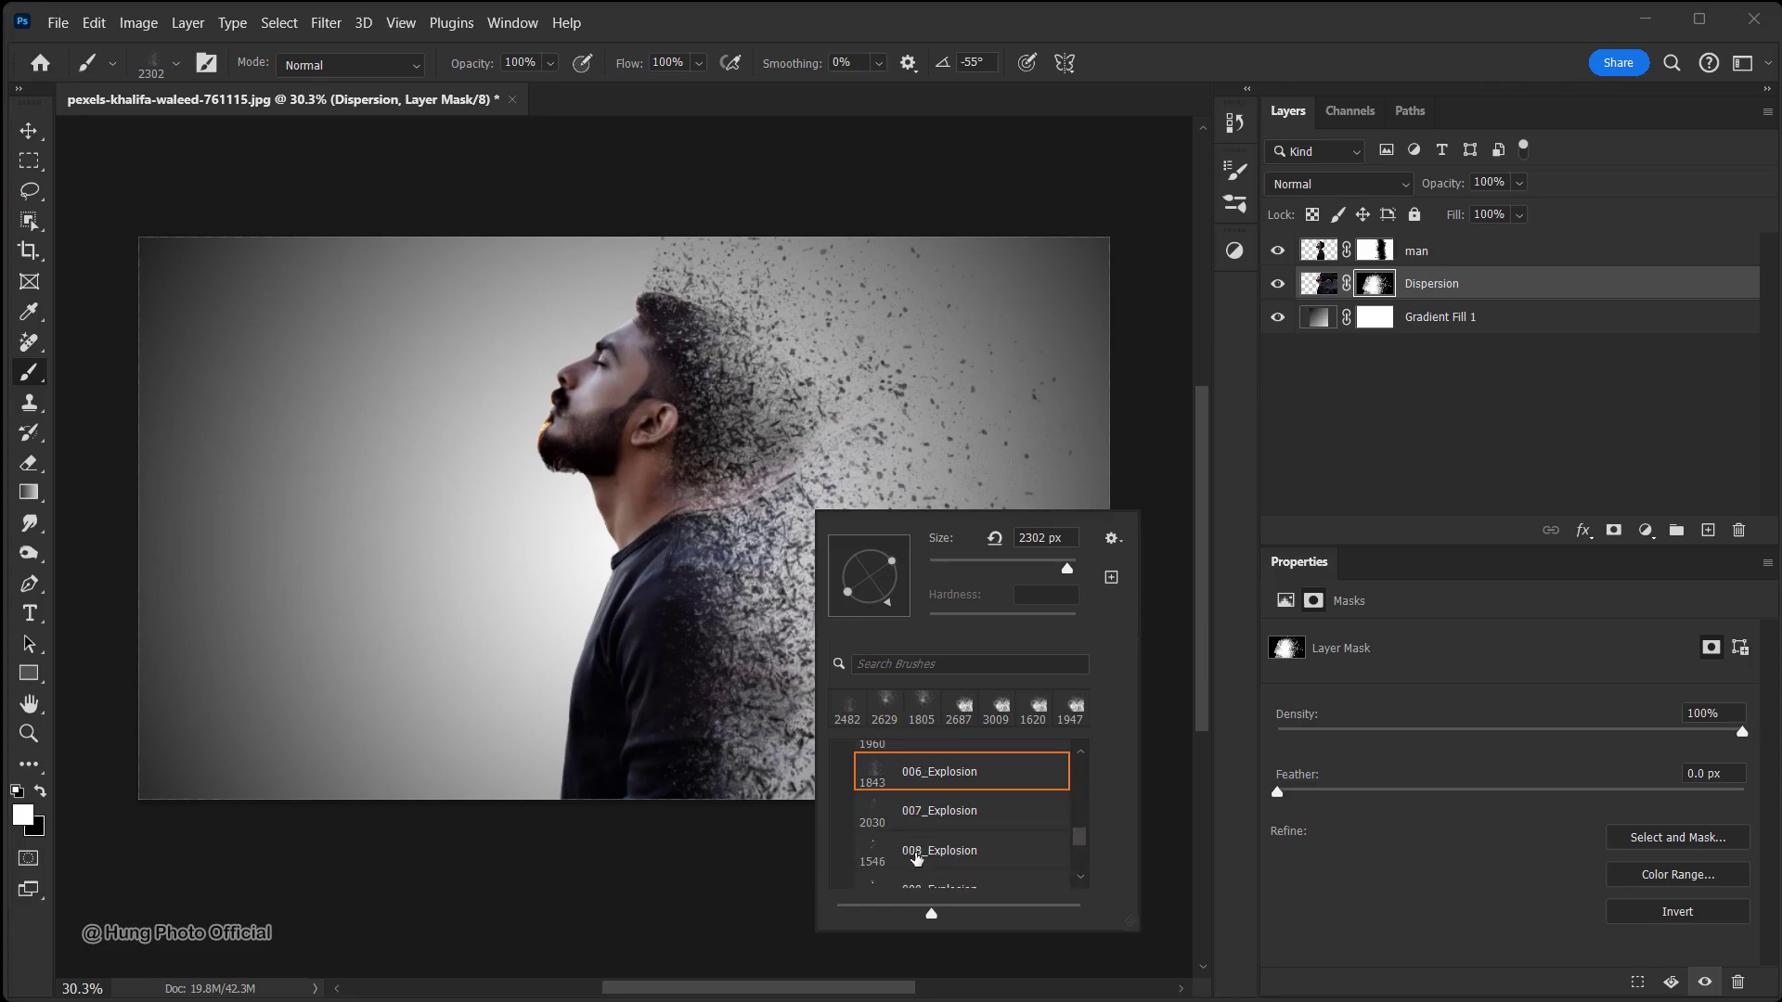
click(915, 849)
click(915, 875)
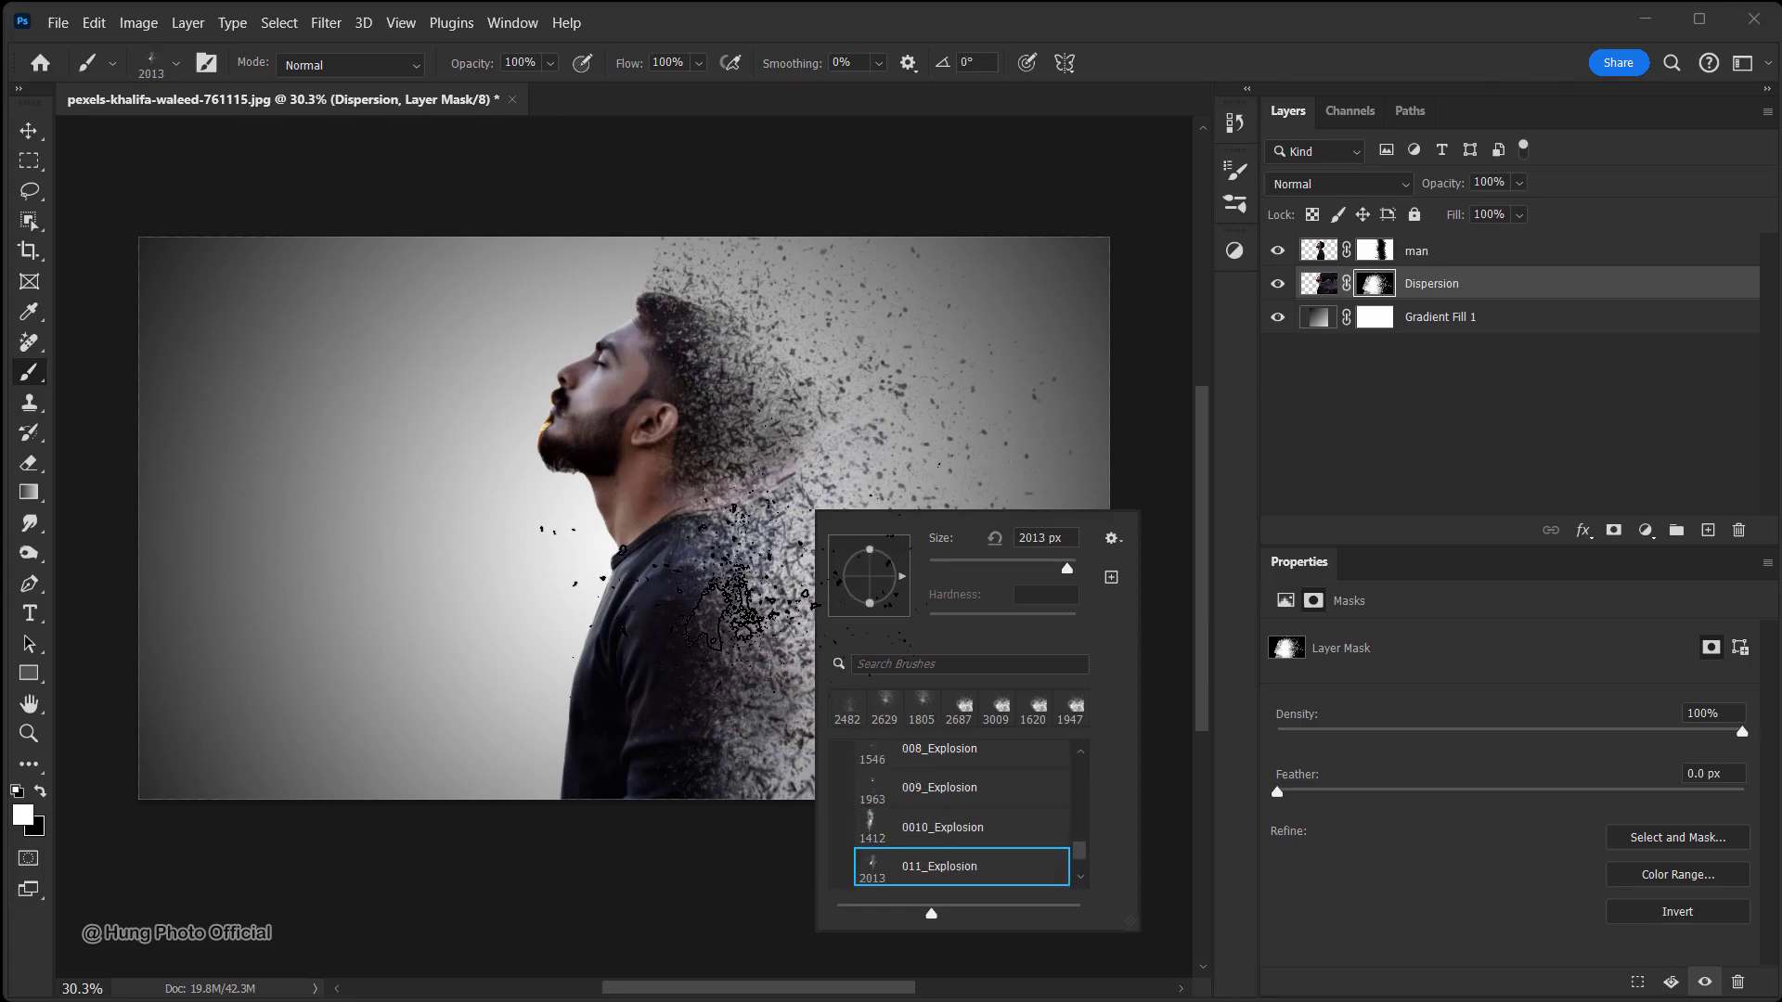
click(754, 564)
right_click(754, 564)
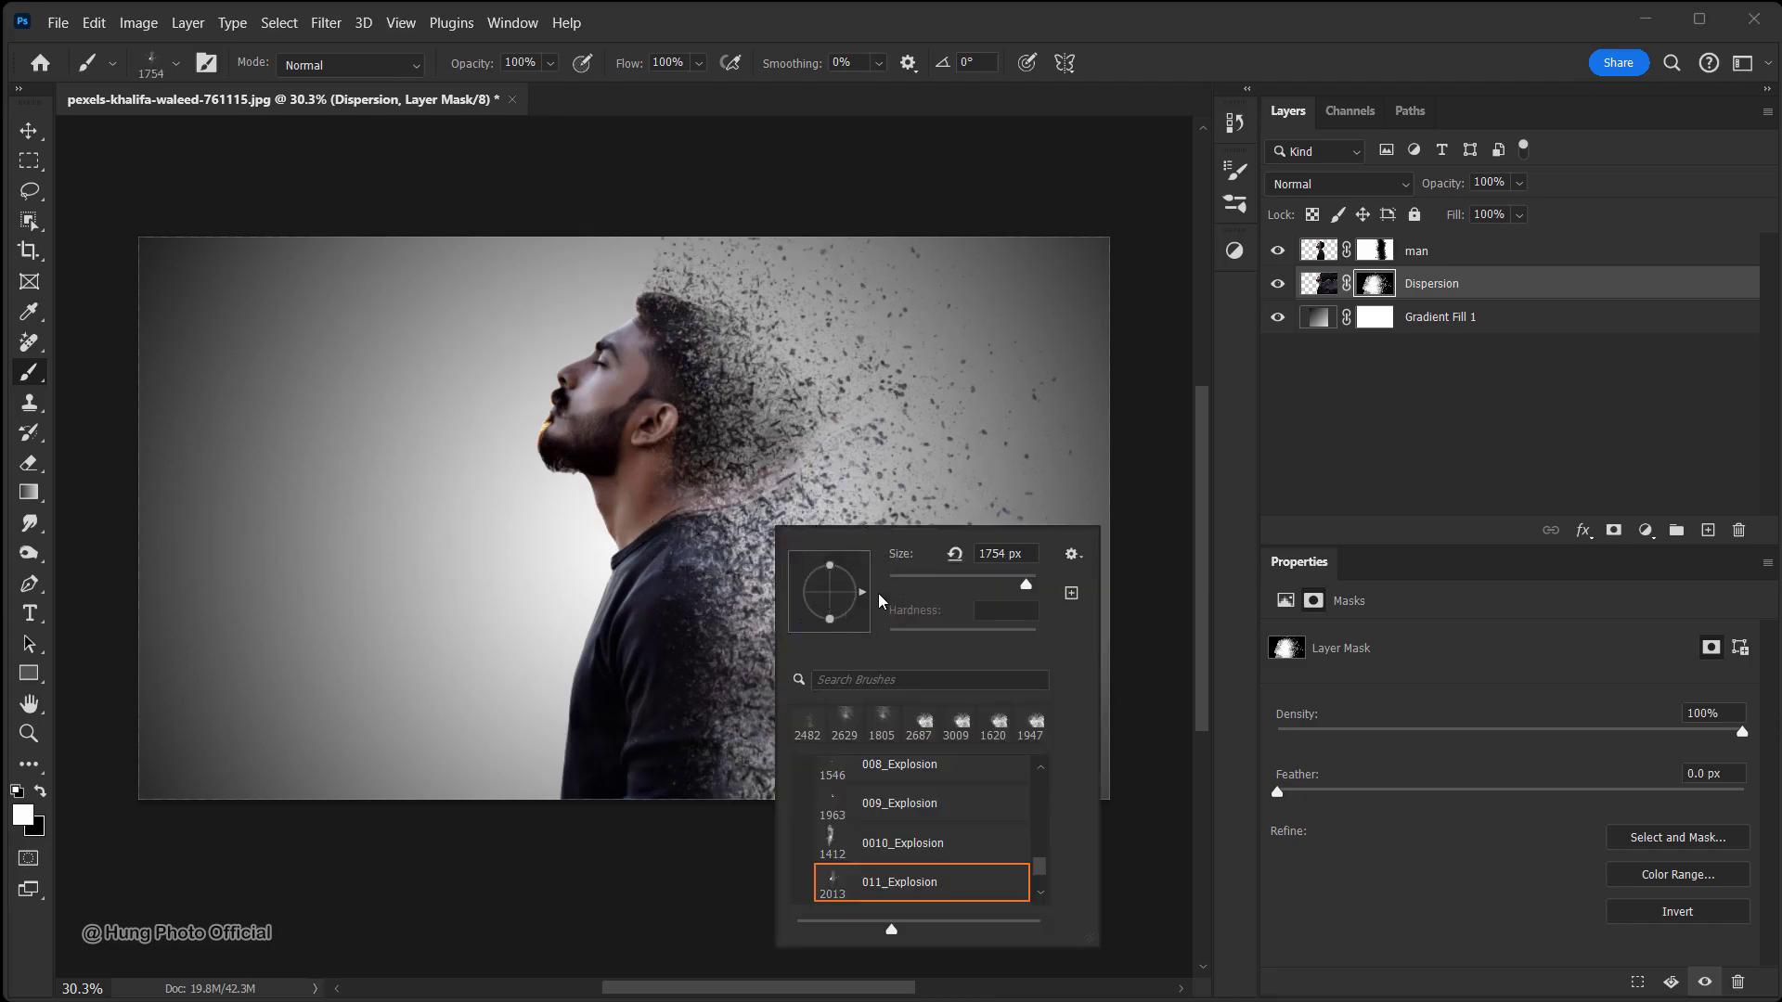
drag(864, 586, 865, 583)
drag(781, 472, 886, 472)
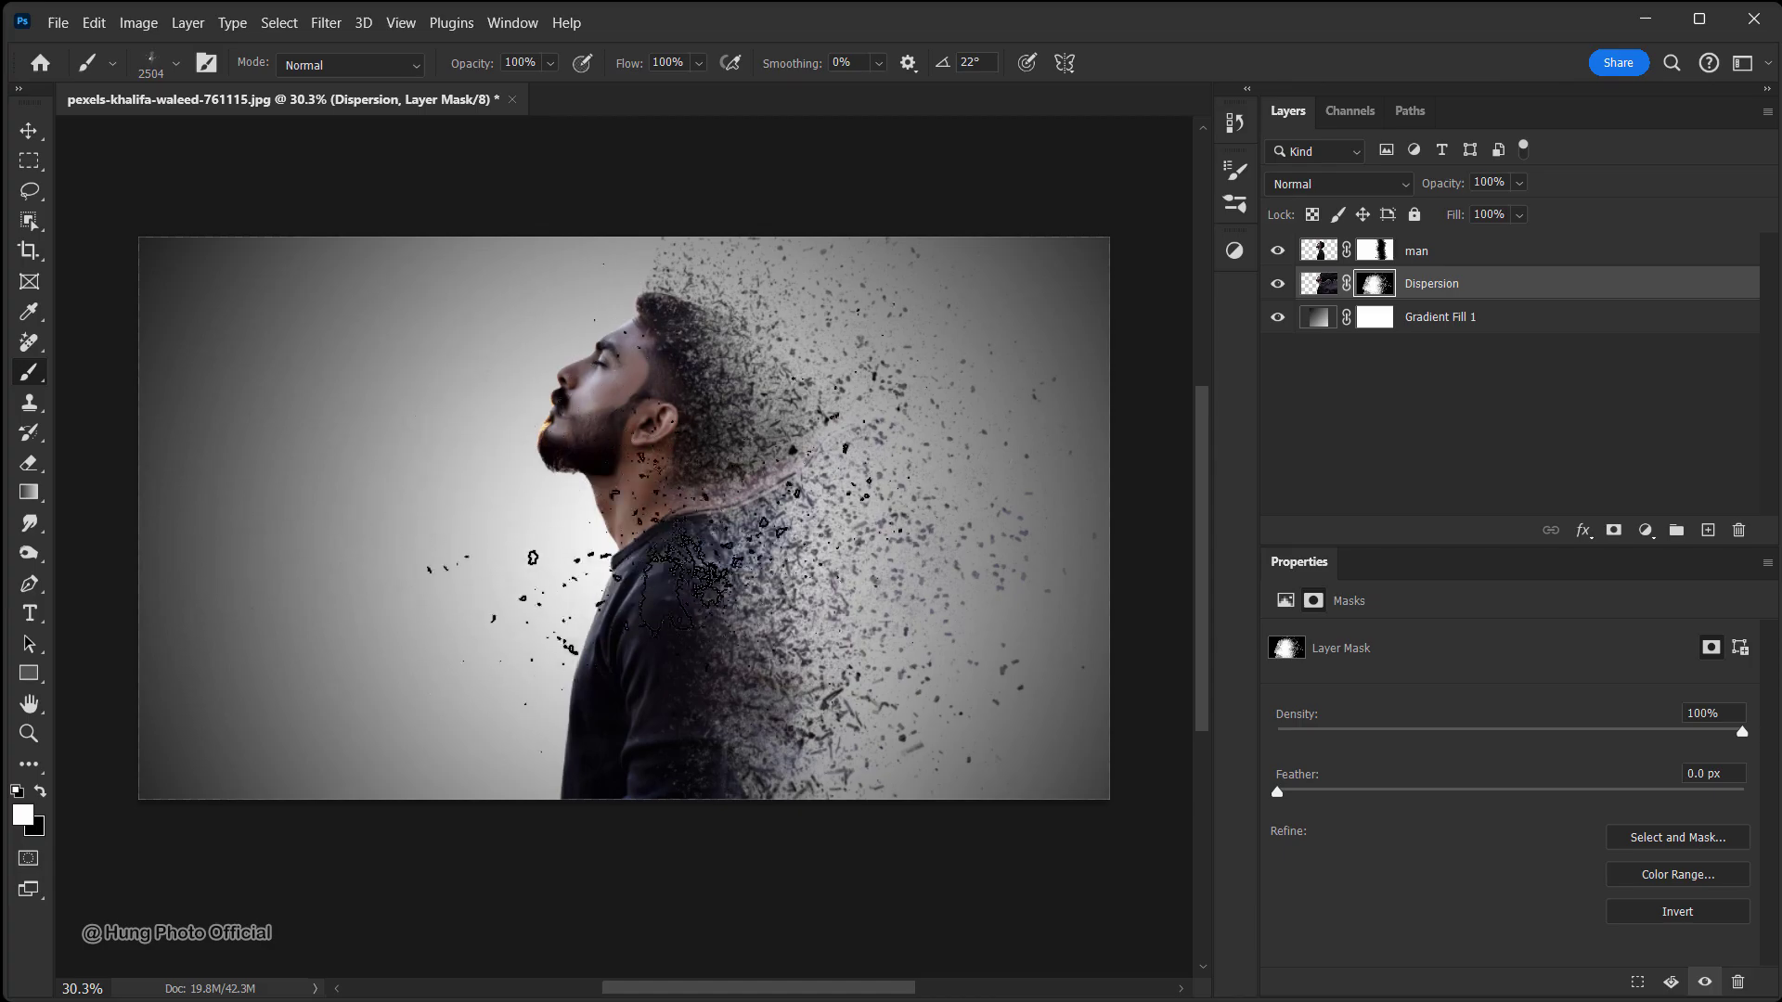
Reveal big chunks behind the man with the 003_Explosion brush enlarged to 3083 px and rotated to -104°
right_click(729, 557)
scroll(847, 826, up, 5)
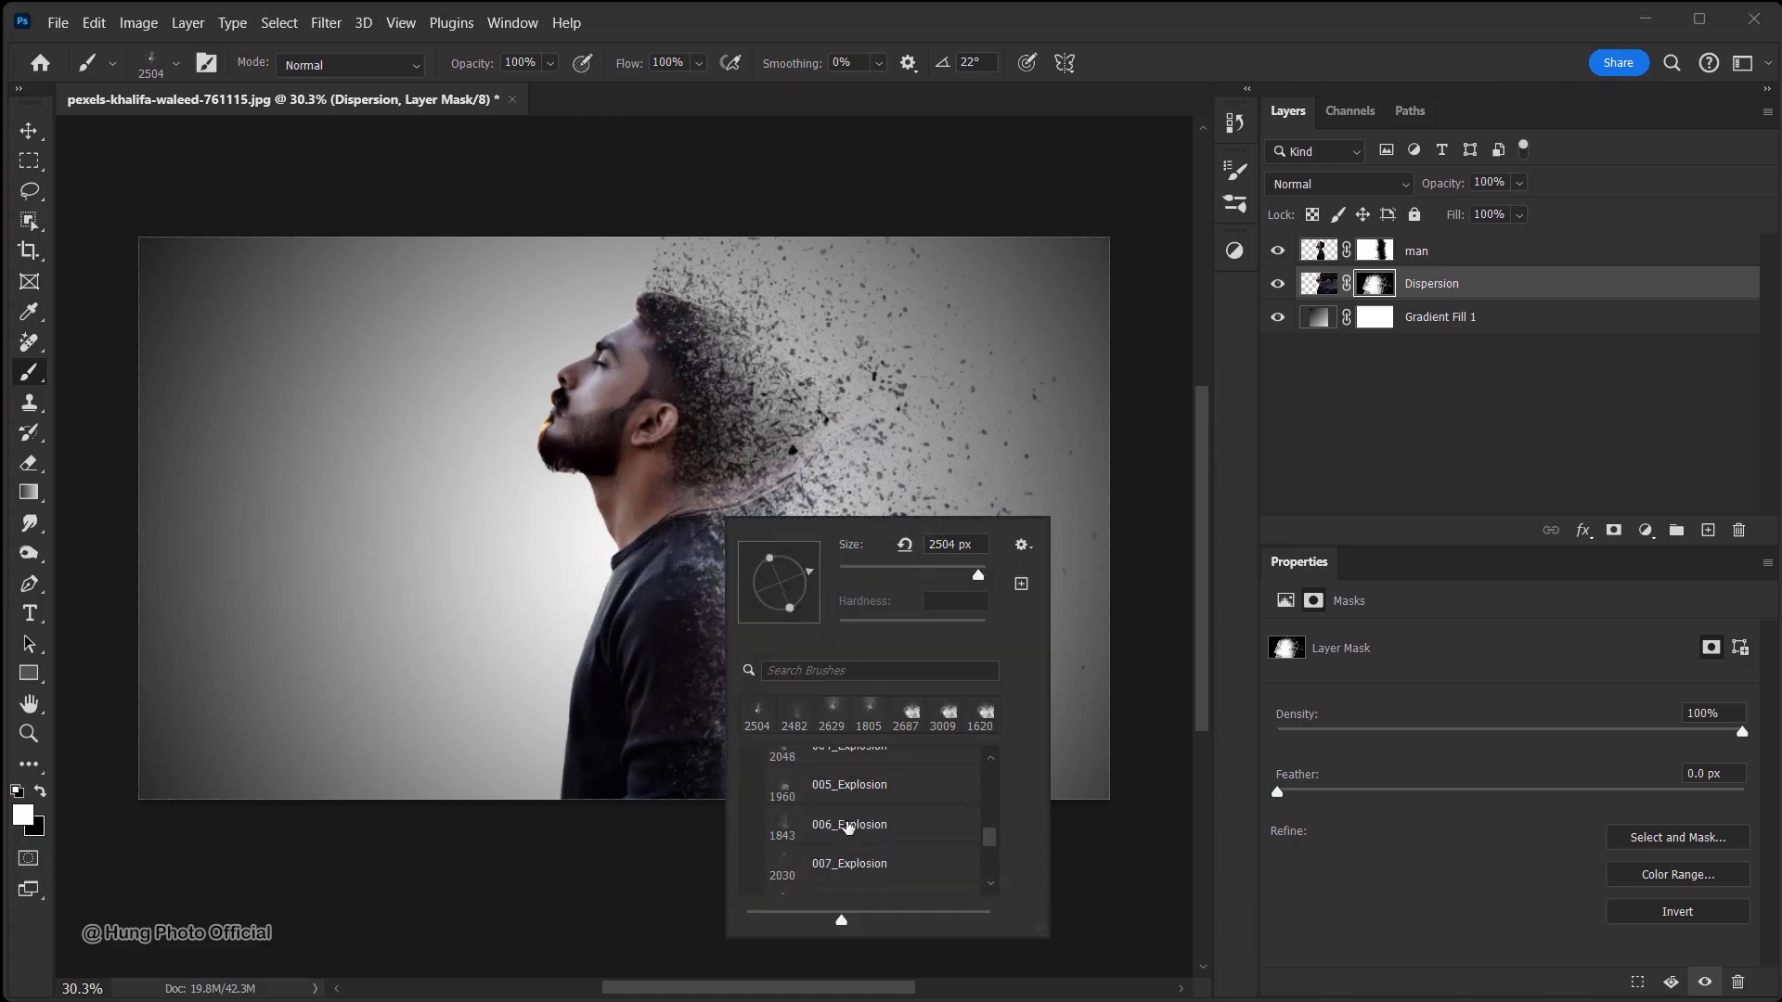
scroll(849, 826, up, 1)
click(834, 785)
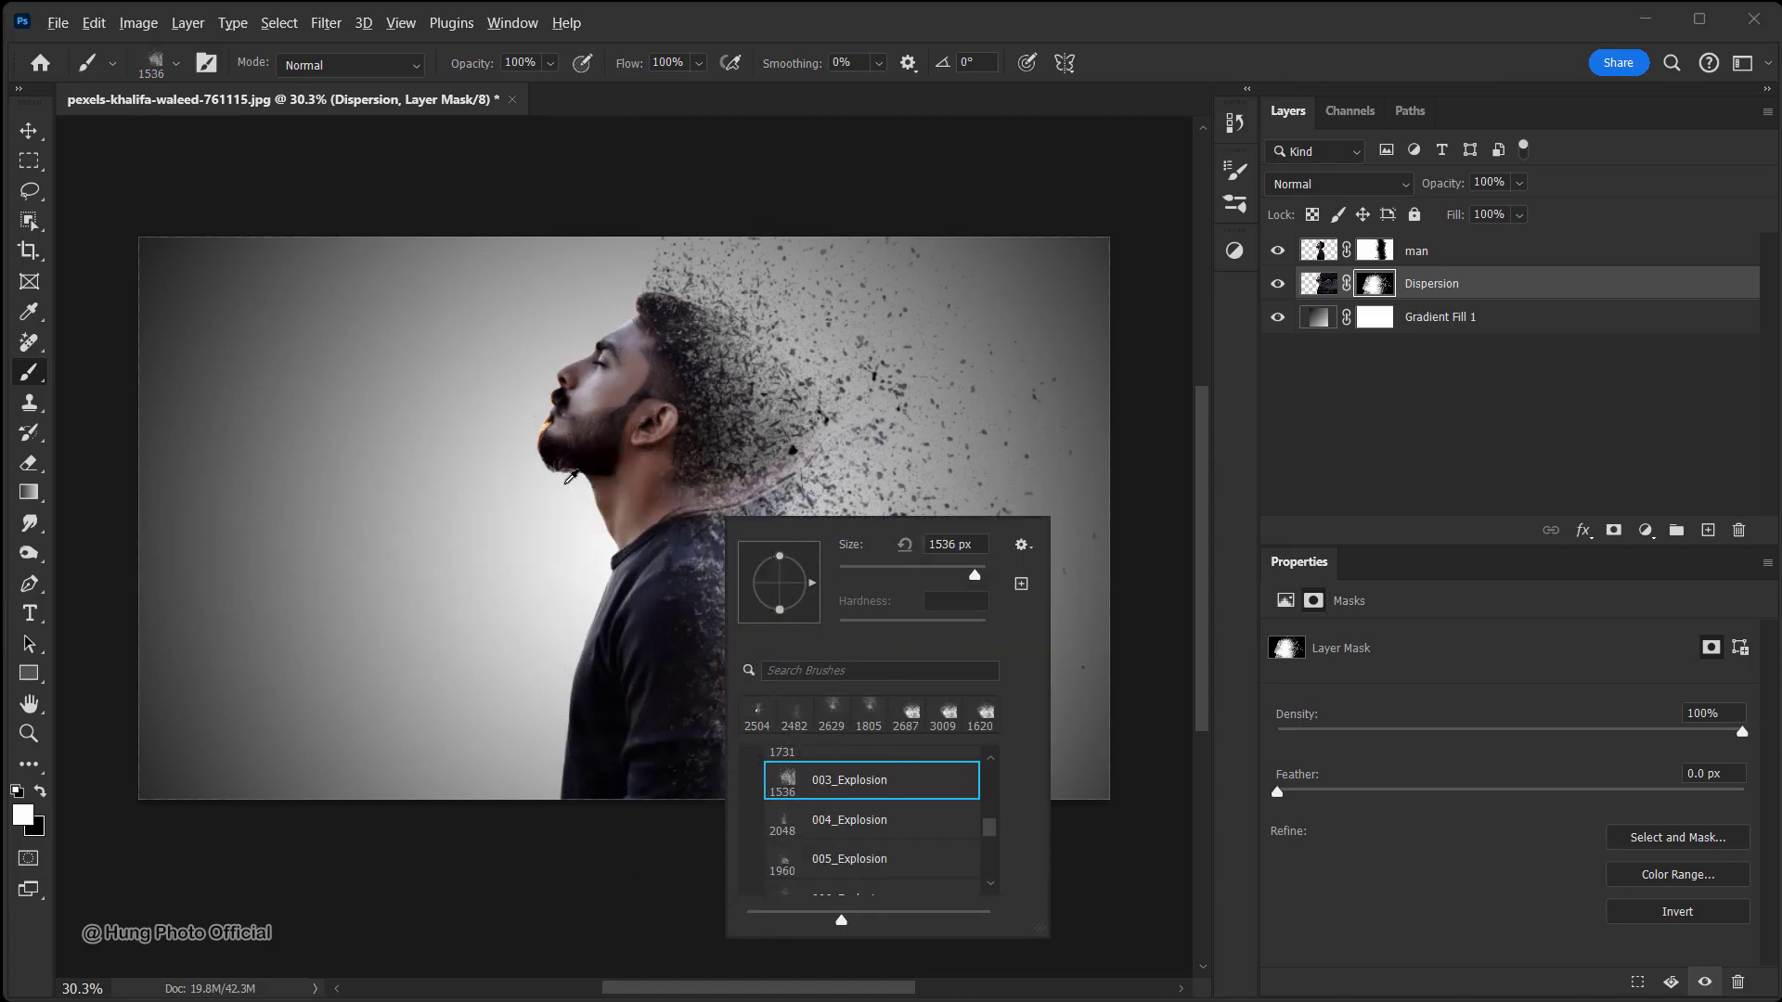
drag(569, 486, 657, 492)
right_click(767, 524)
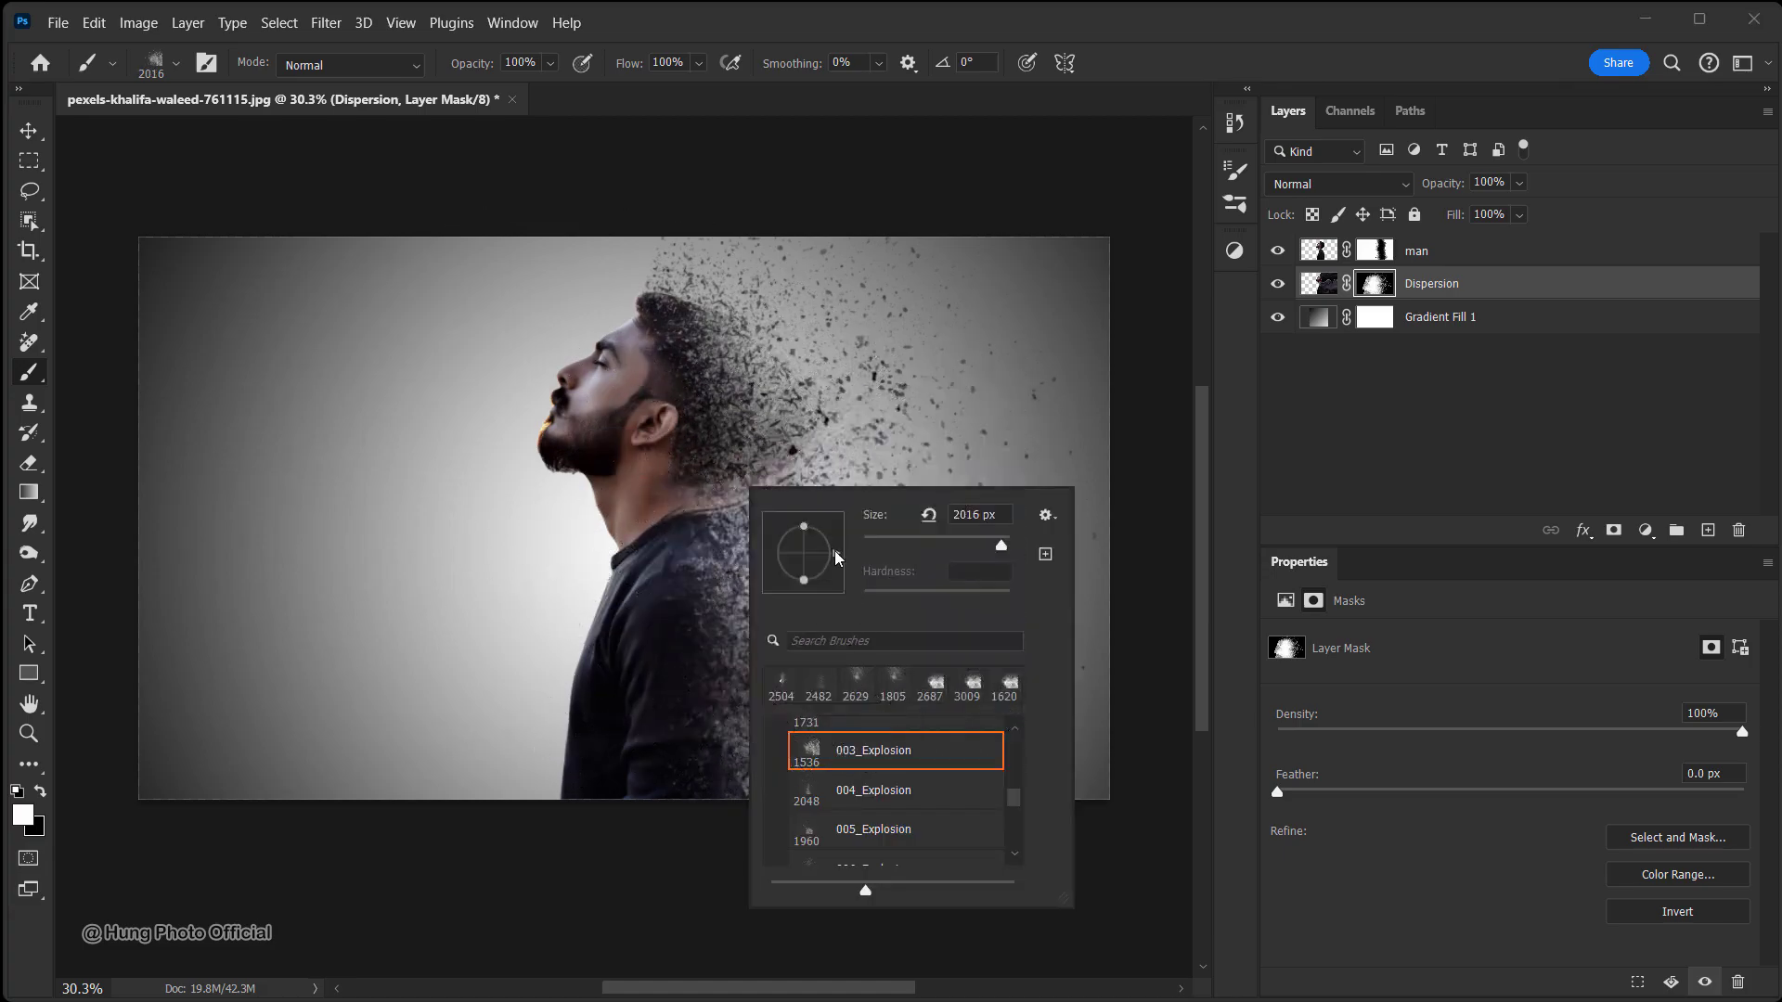
drag(817, 610, 817, 608)
drag(654, 527, 854, 513)
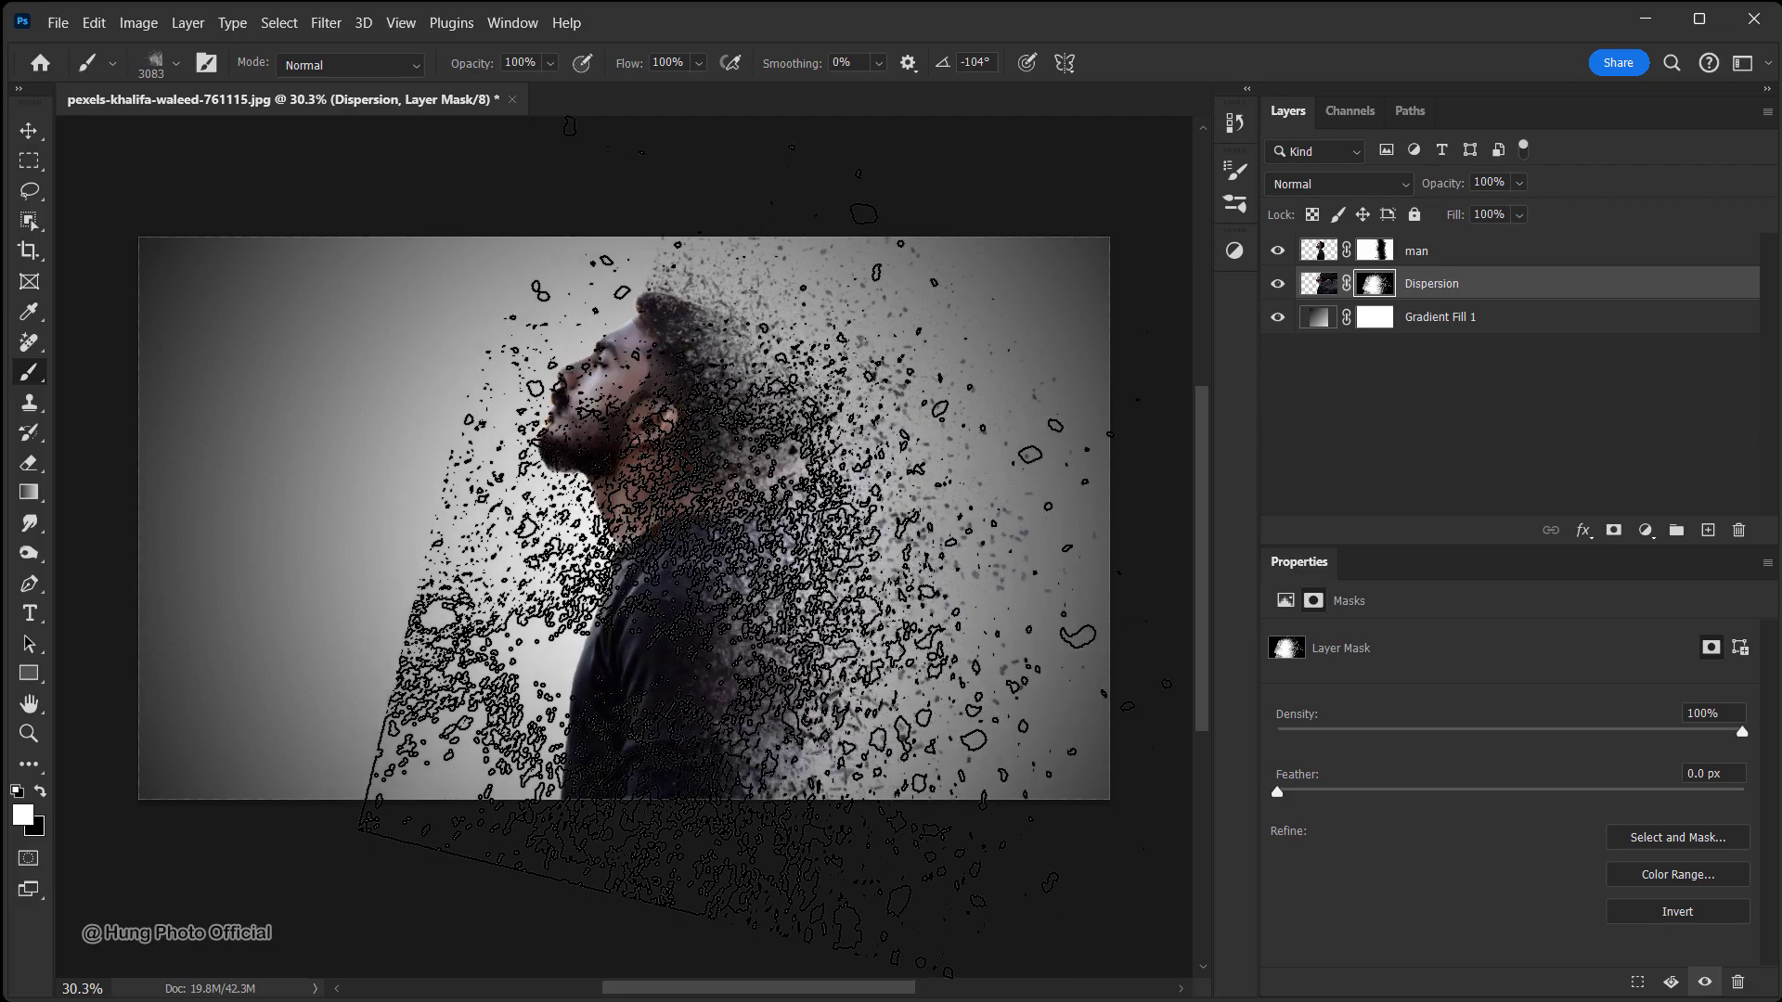
click(854, 514)
Fill in denser particles behind the hair and shoulder with the 003_Explosion brush reduced to 1488 px and 1520 px
drag(702, 514, 514, 489)
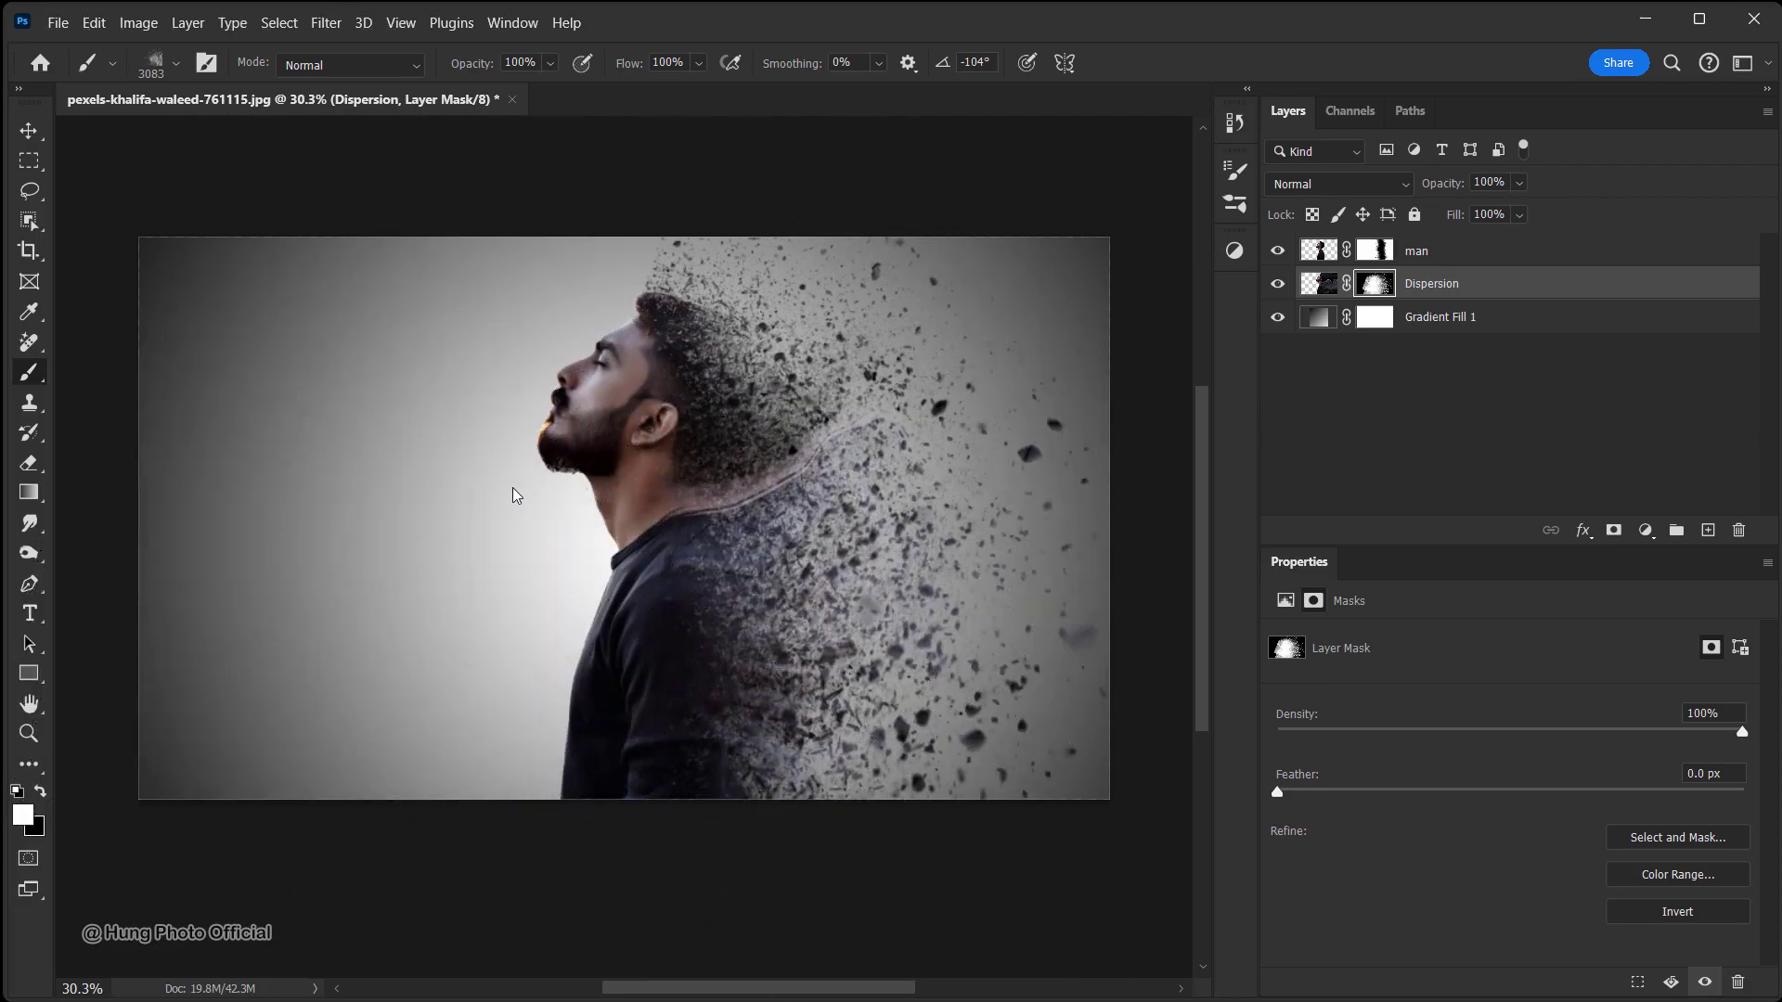
click(692, 416)
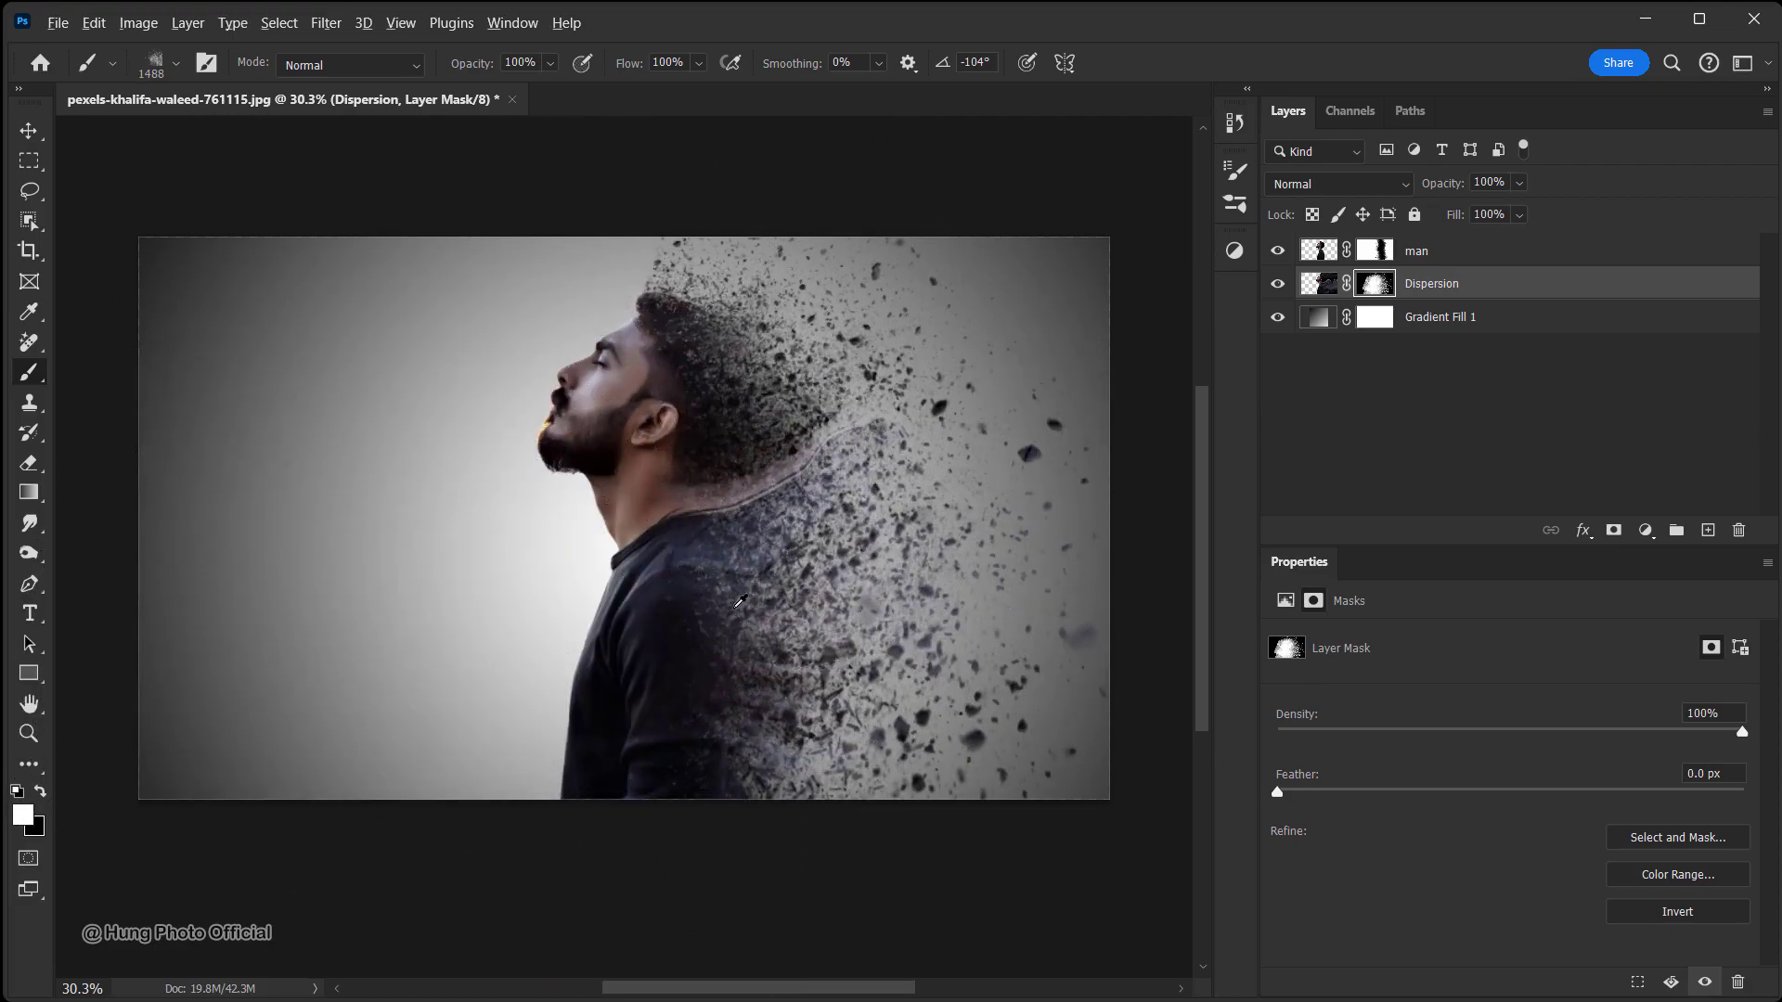
mouse_move(739, 608)
mouse_down()
mouse_move(840, 608)
mouse_move(653, 556)
mouse_up()
click(859, 629)
drag(788, 551, 752, 546)
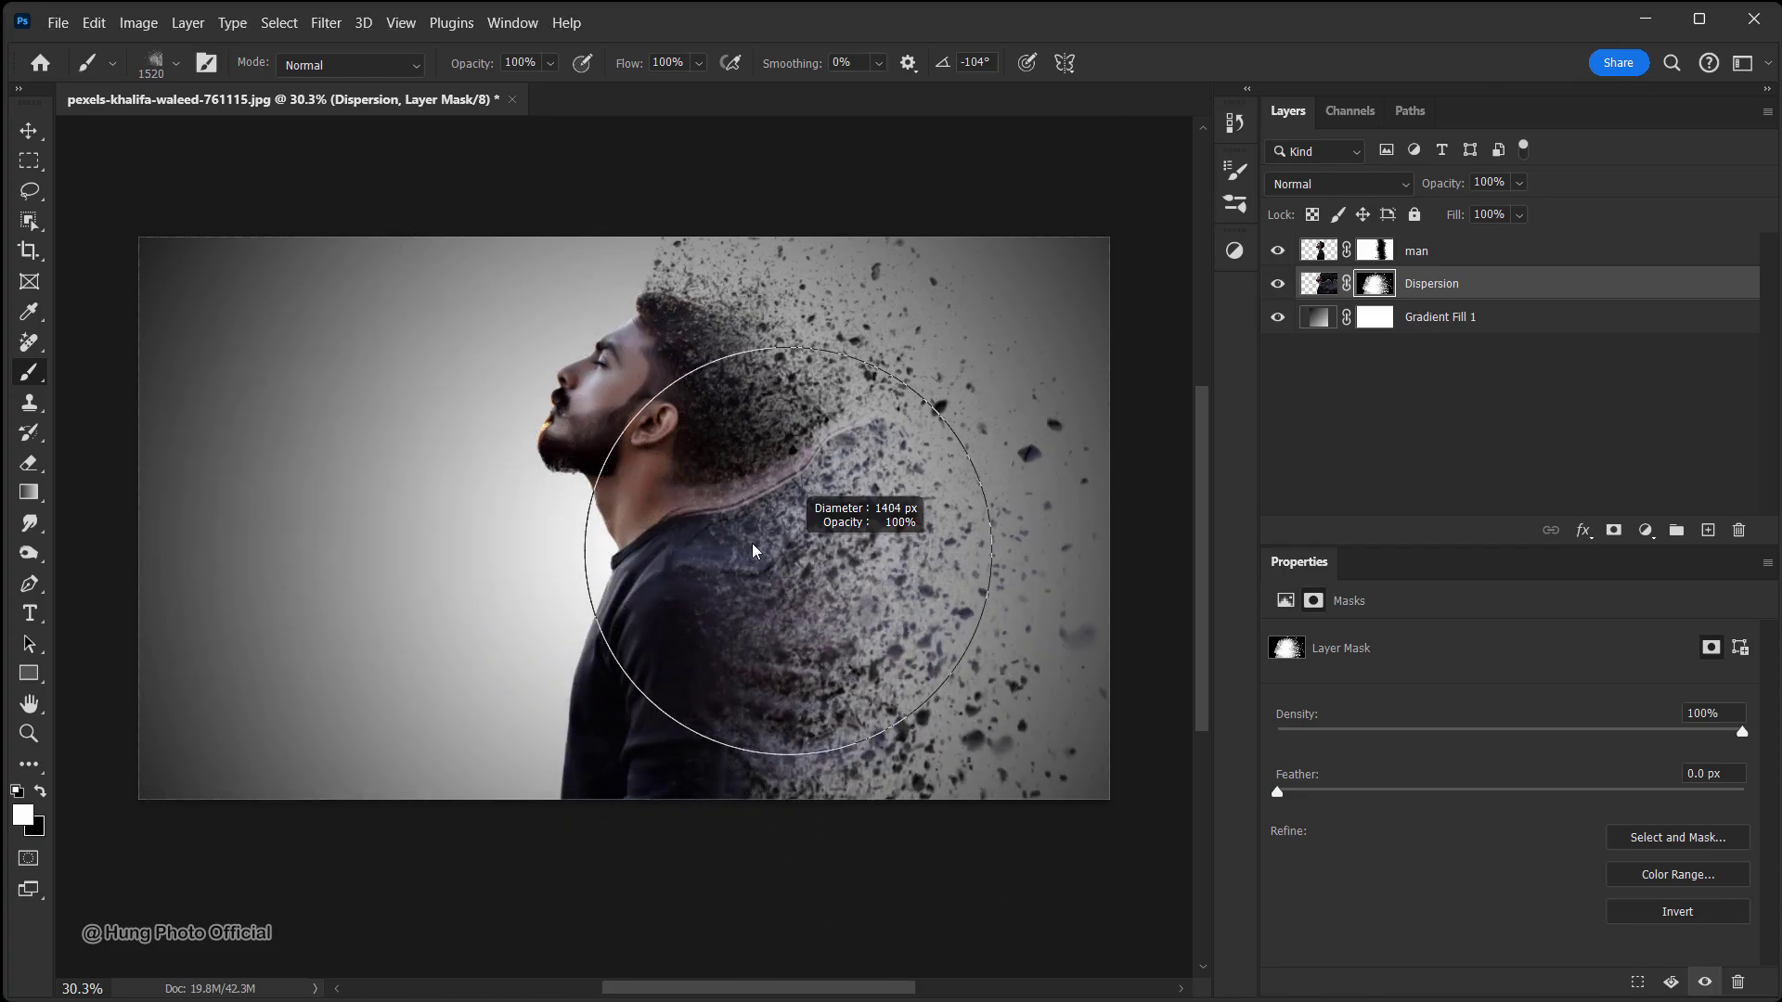
Switch to the Move tool and add a new empty layer above the man layer
click(29, 131)
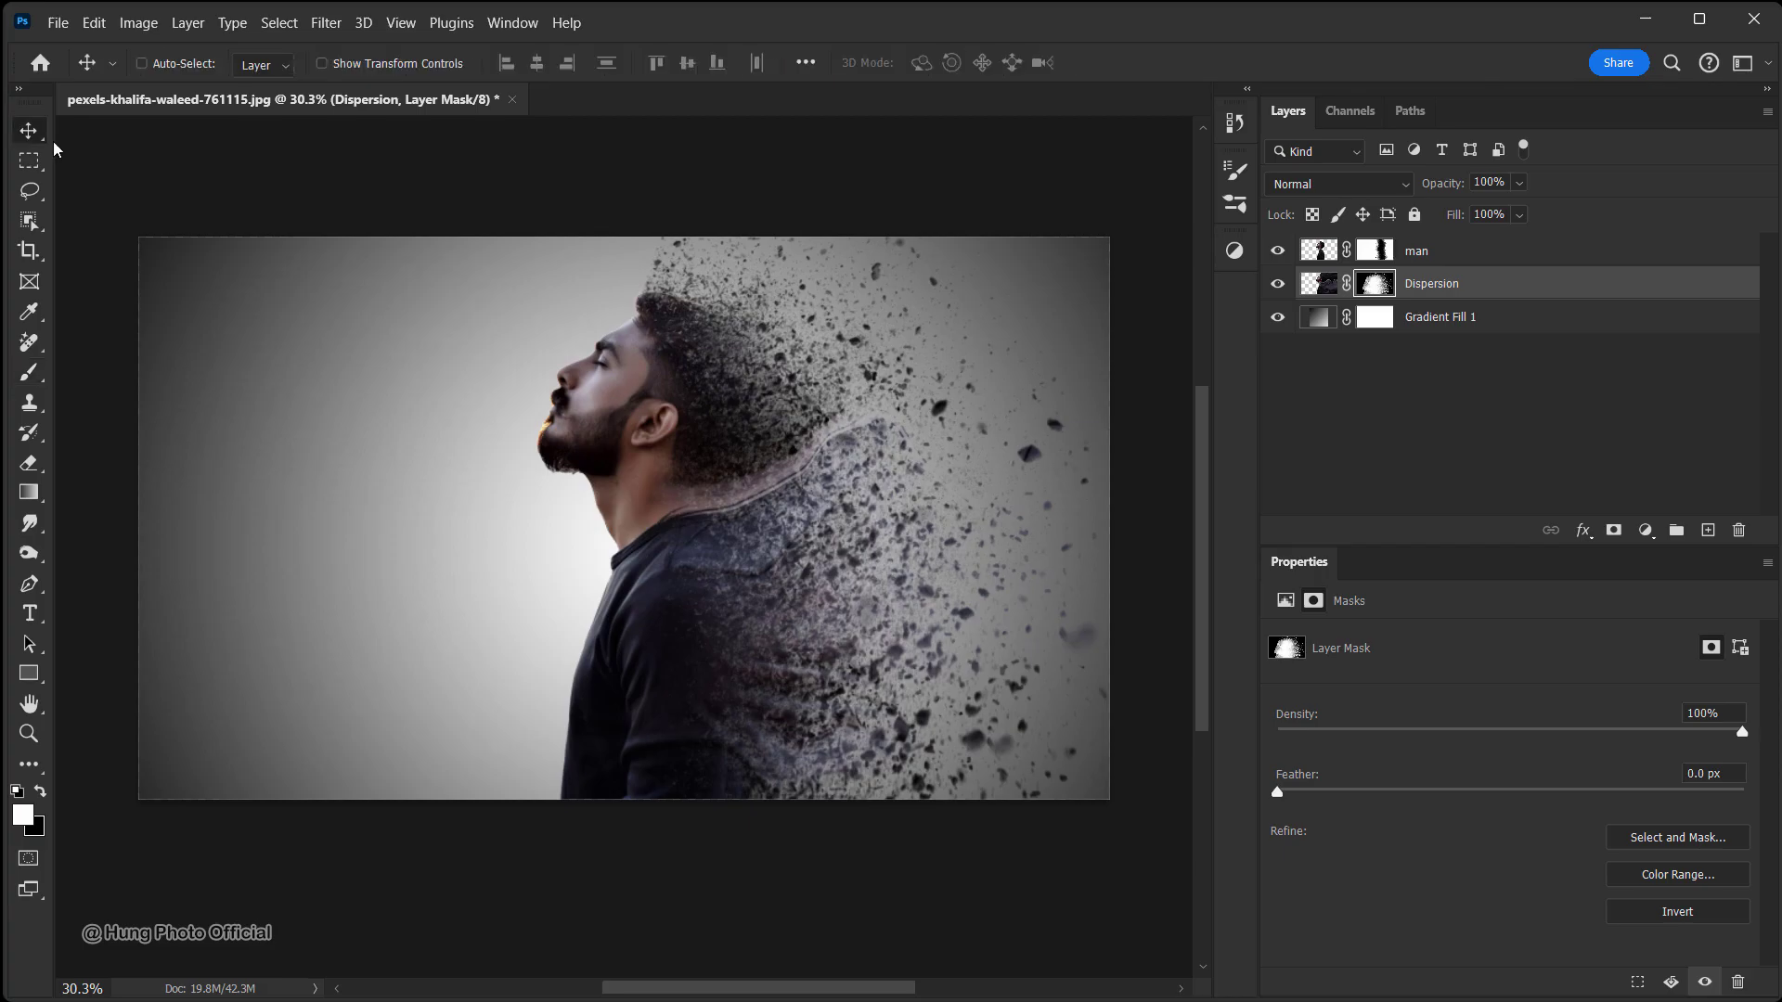
click(1436, 257)
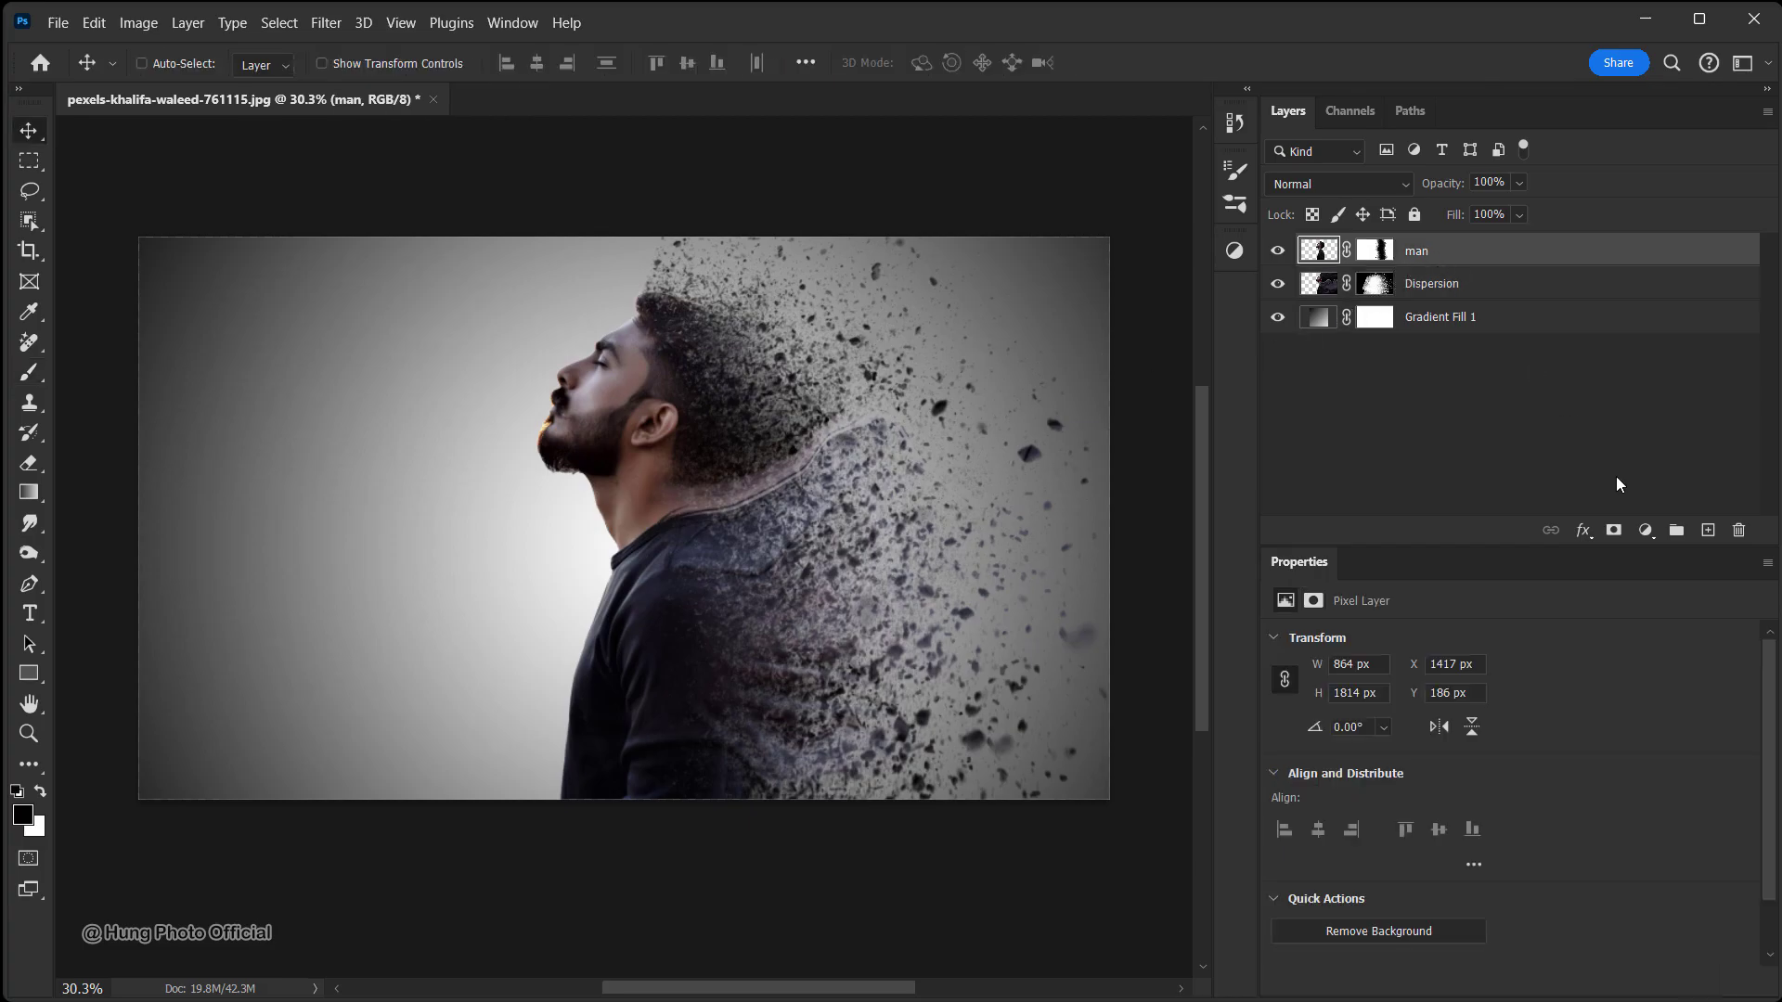
click(1708, 531)
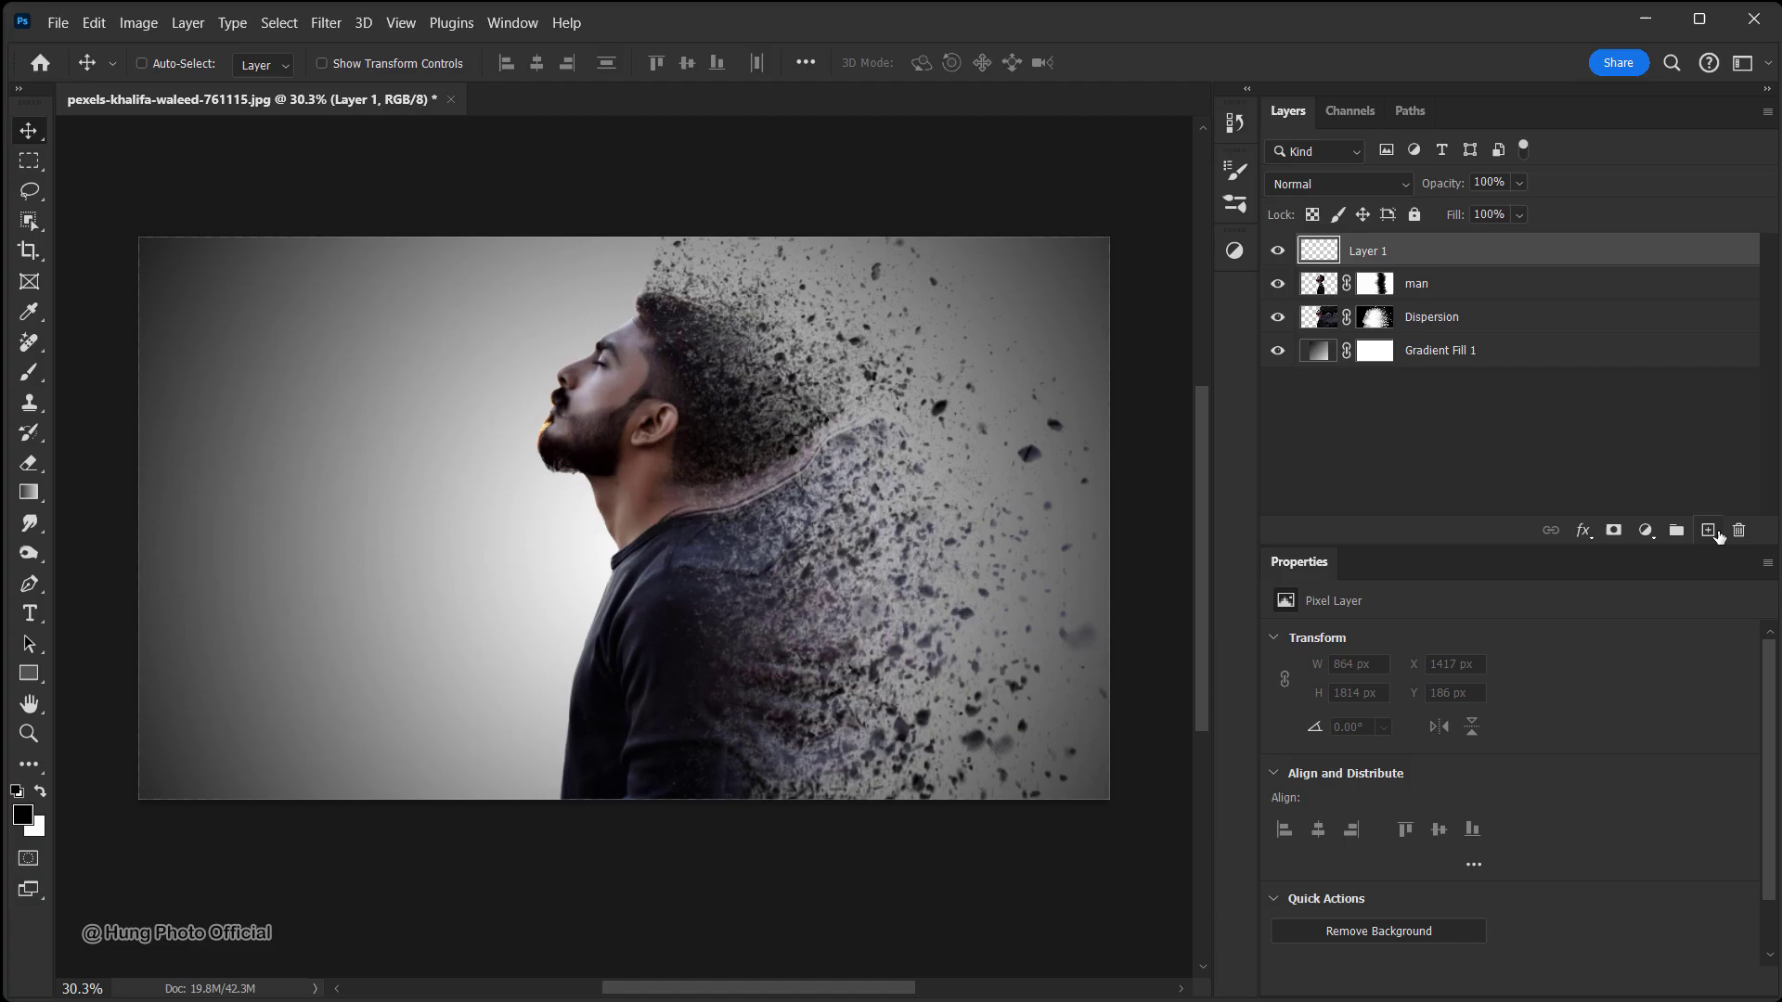
Draw a linear gradient down the full canvas height with the purple-to-red preset from the Reds group
click(26, 493)
click(303, 63)
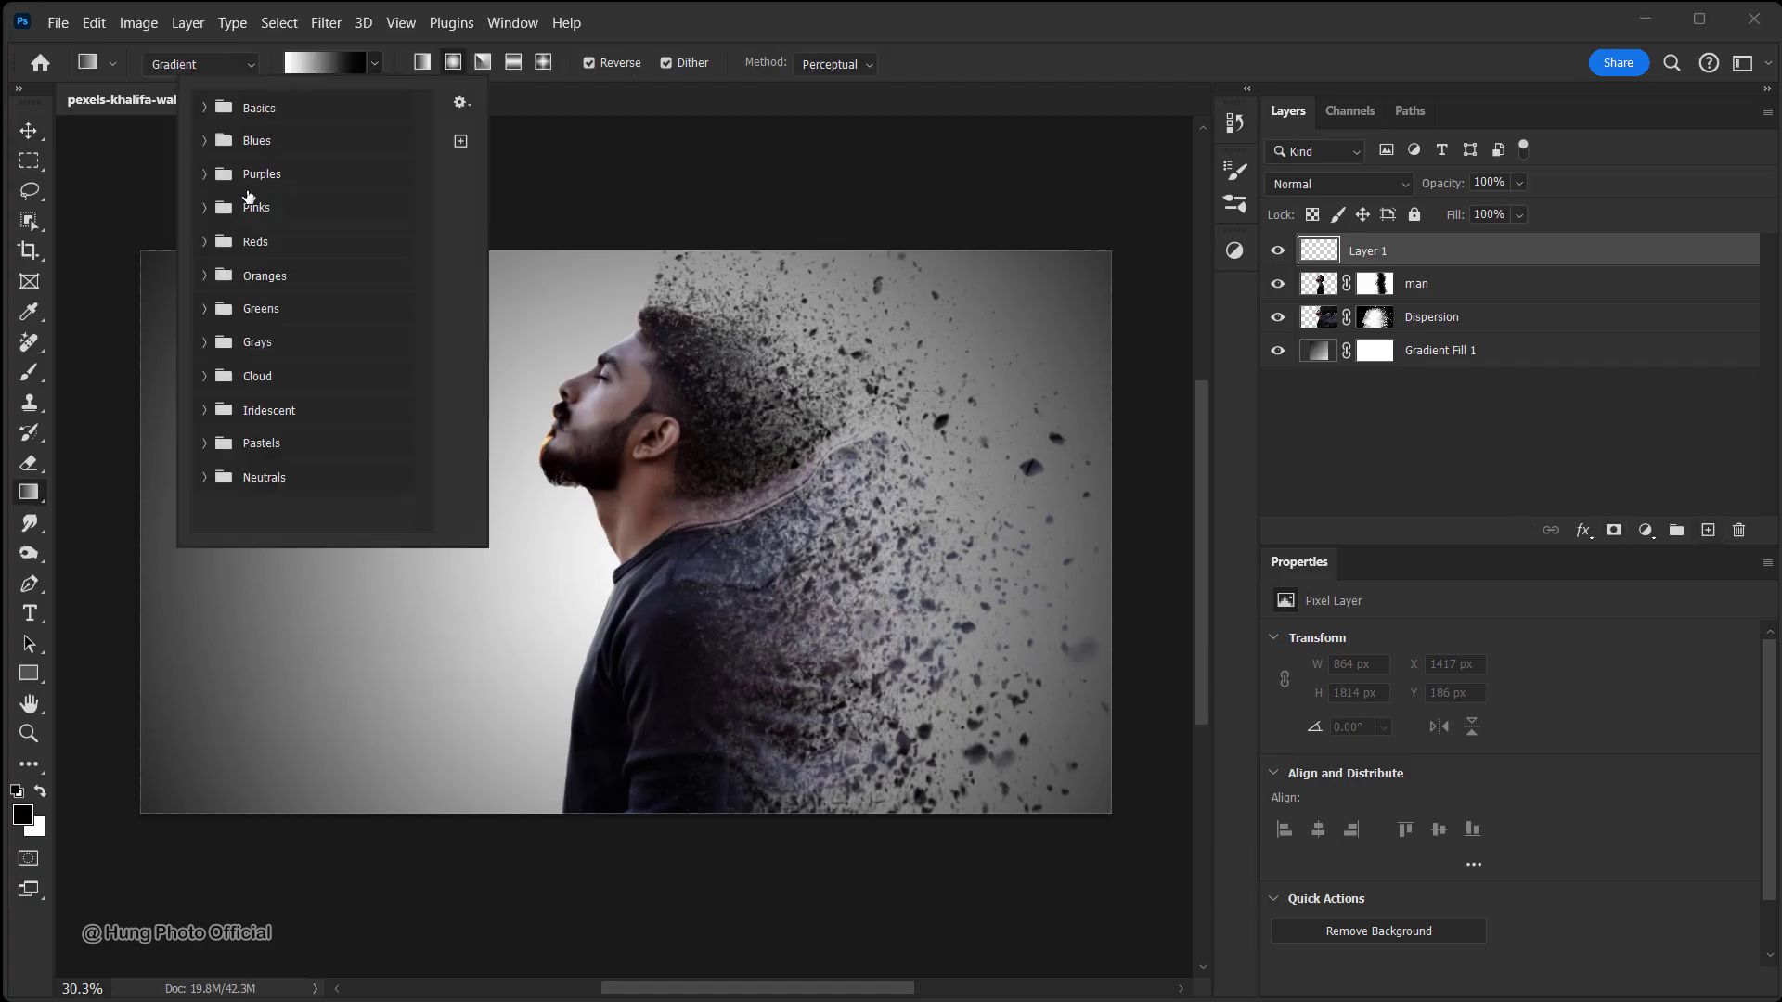
click(204, 242)
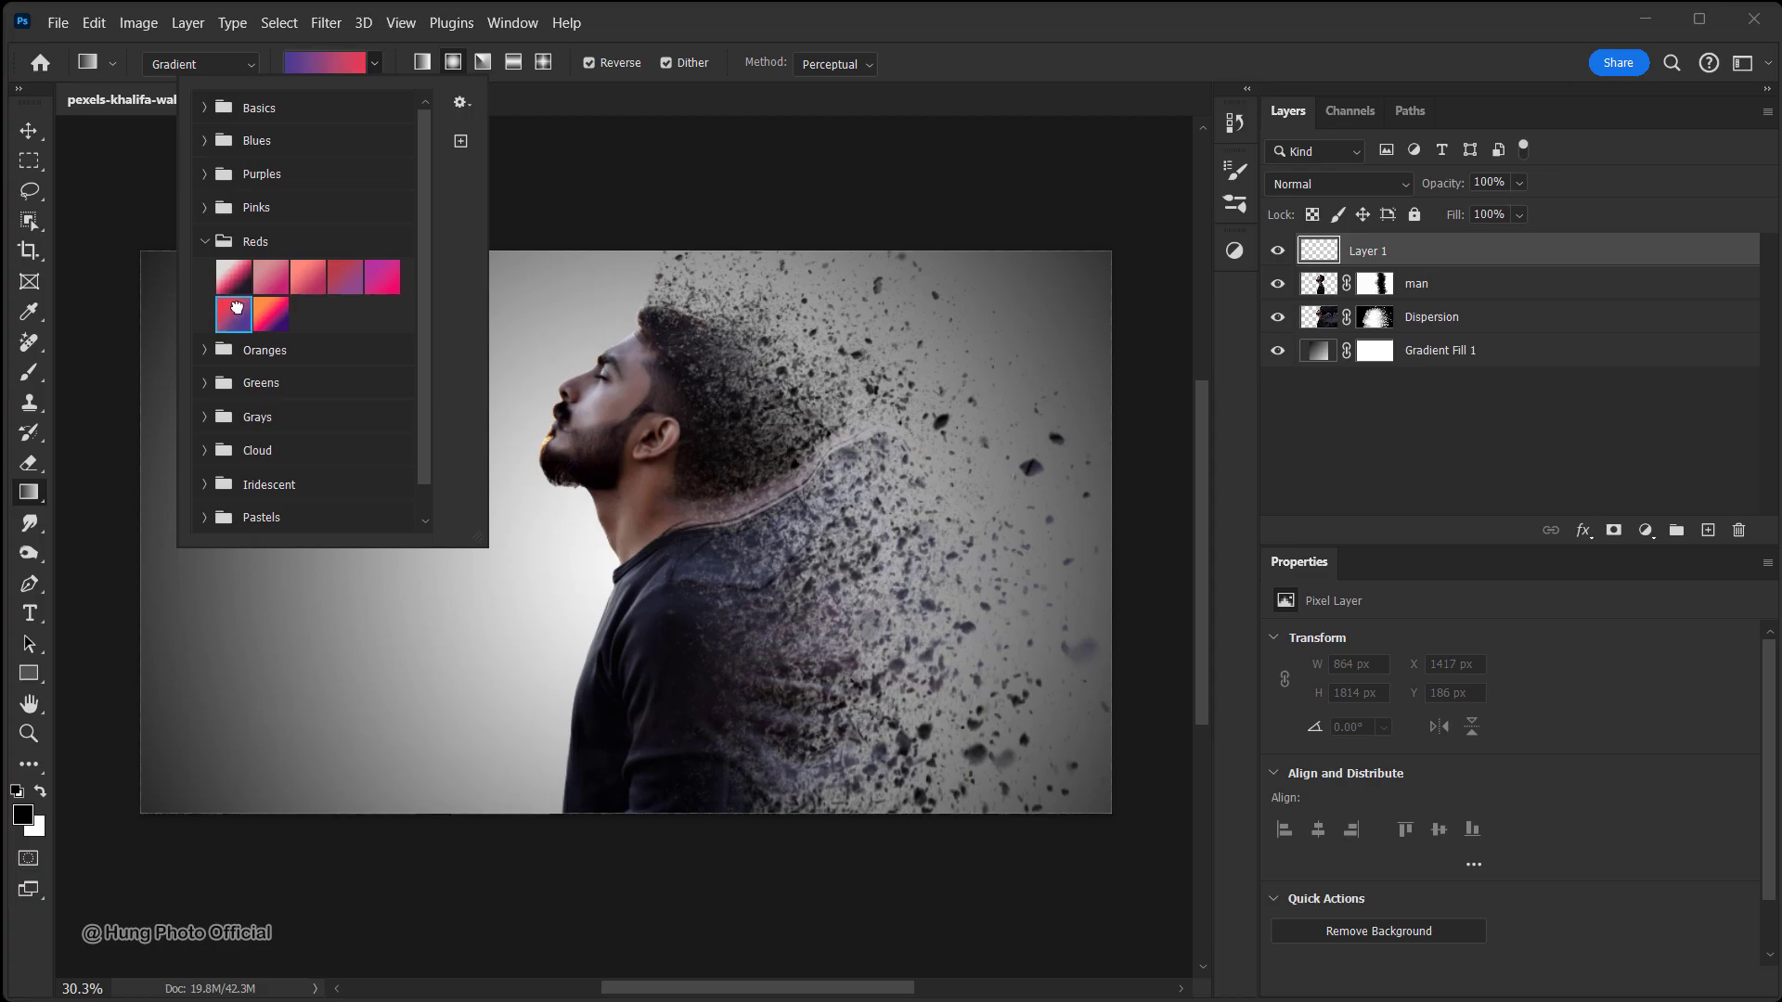
click(423, 62)
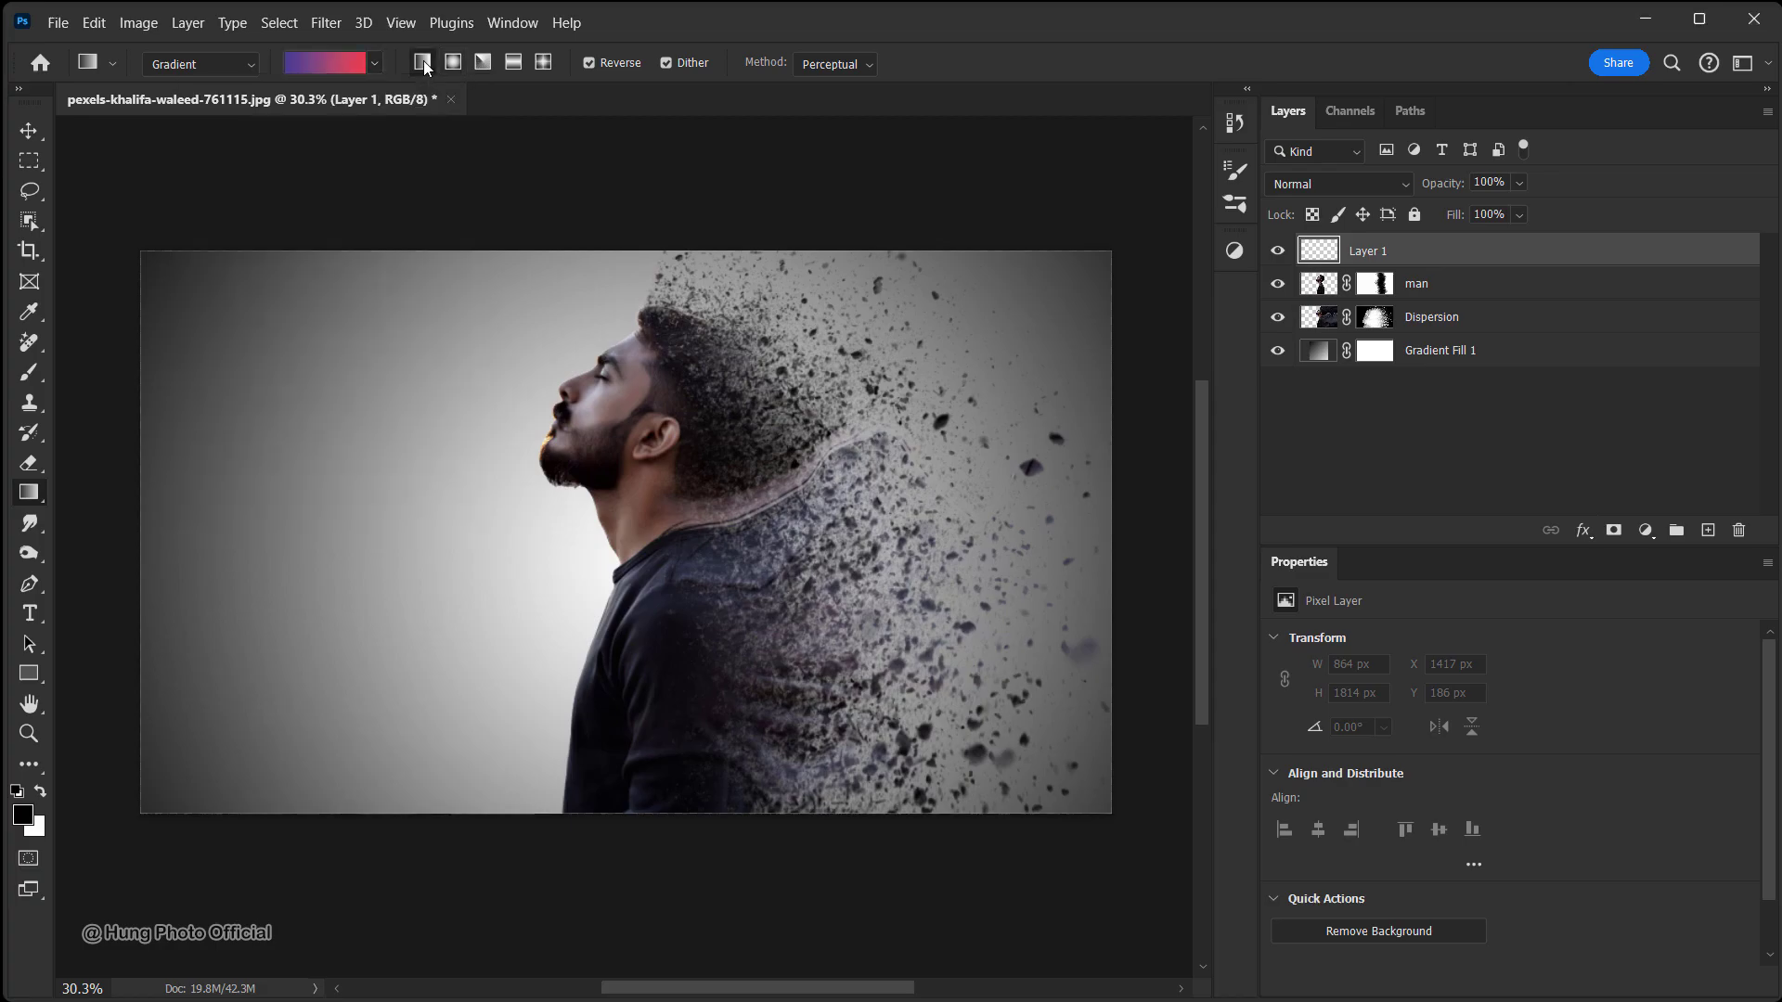
drag(580, 246, 584, 816)
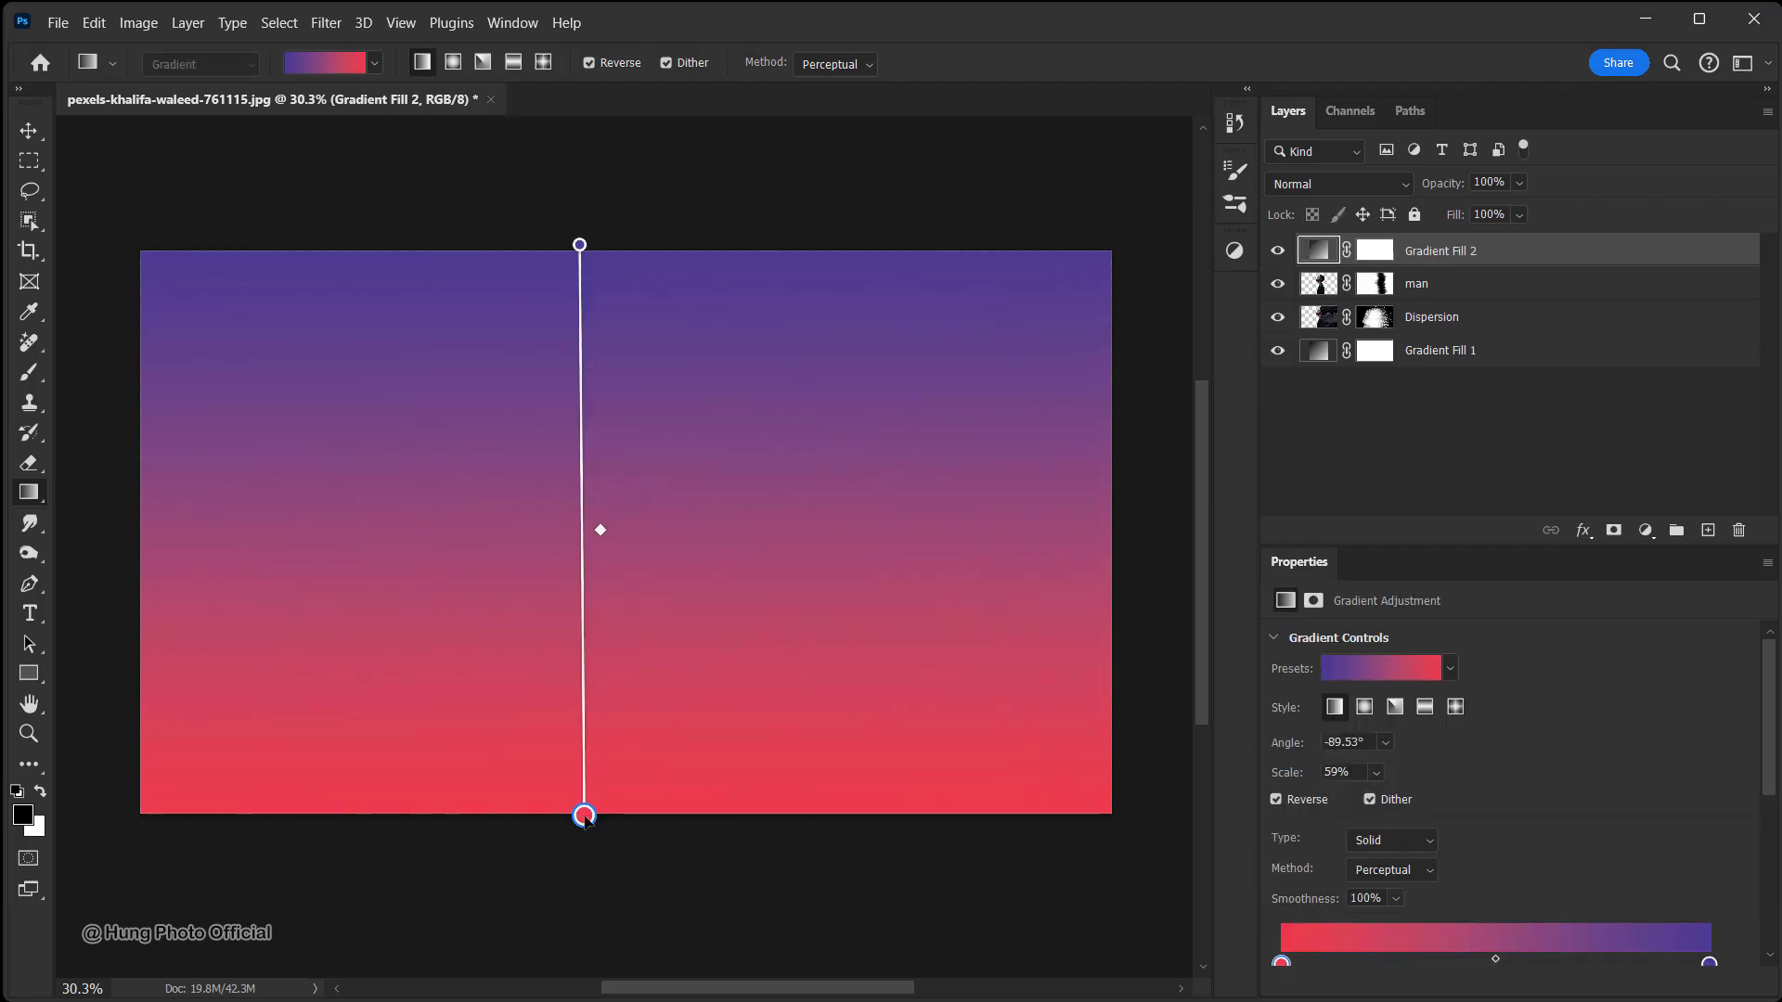
Set the purple-to-red gradient fill to Soft Light blending at 64% opacity
click(1348, 185)
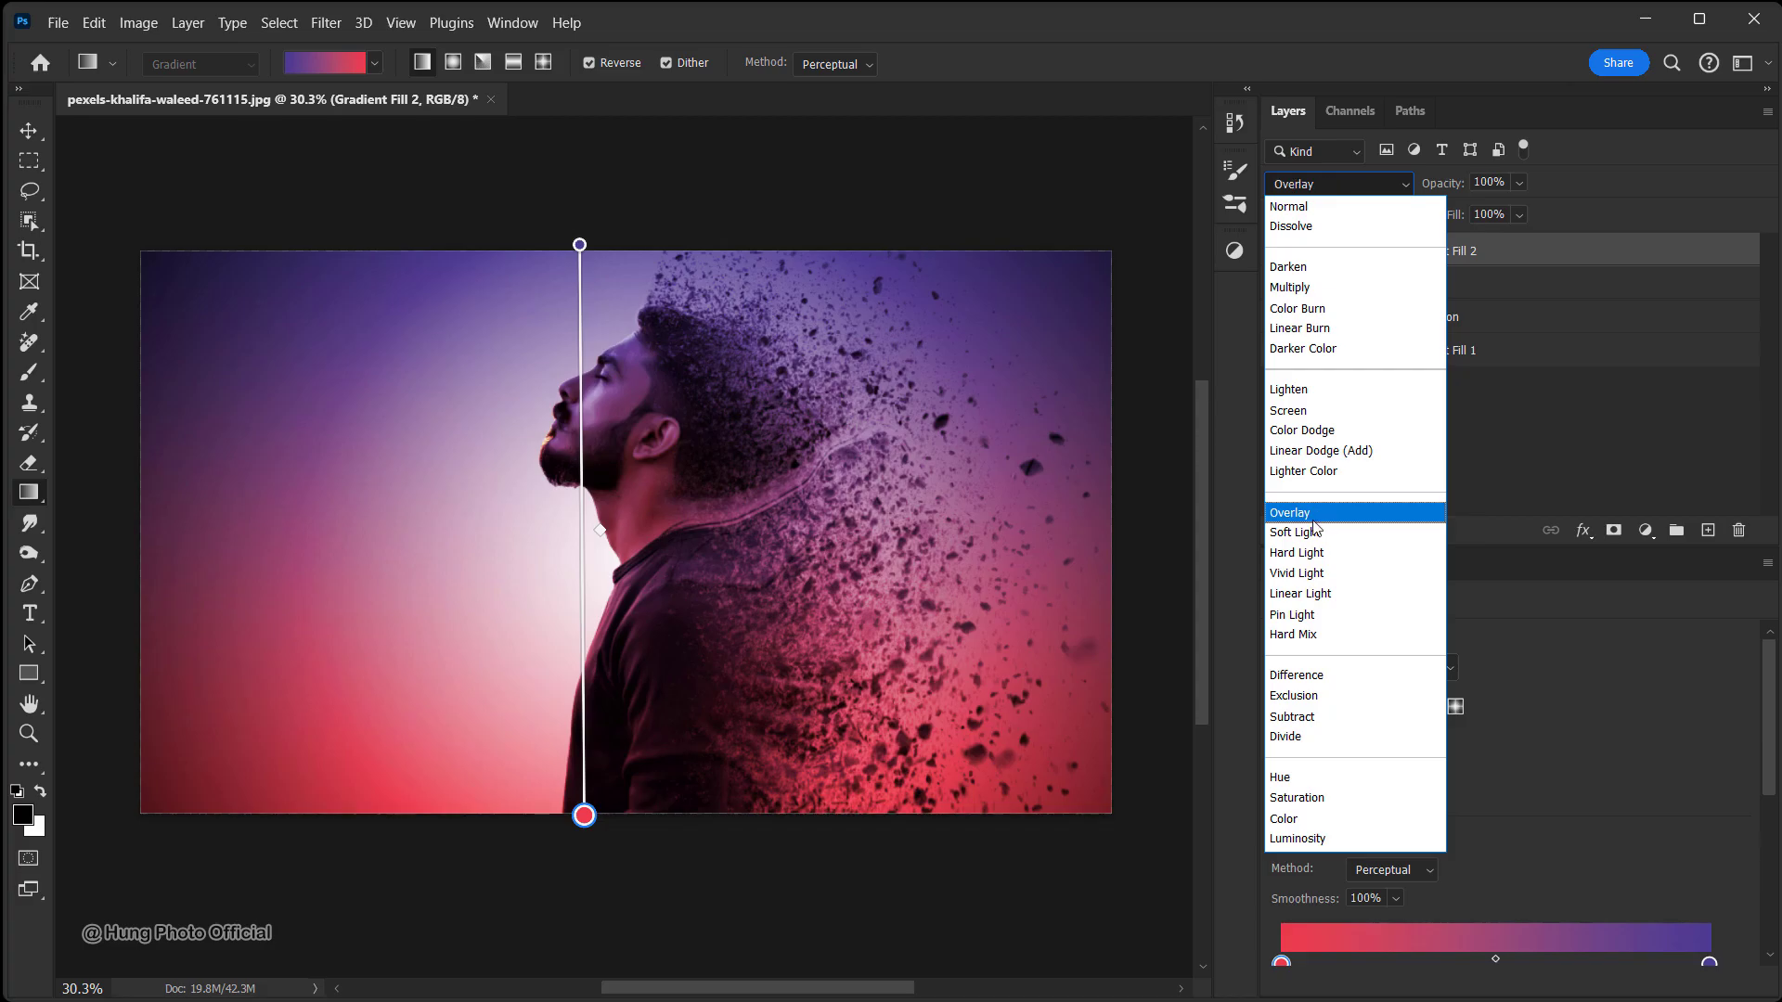
click(1311, 529)
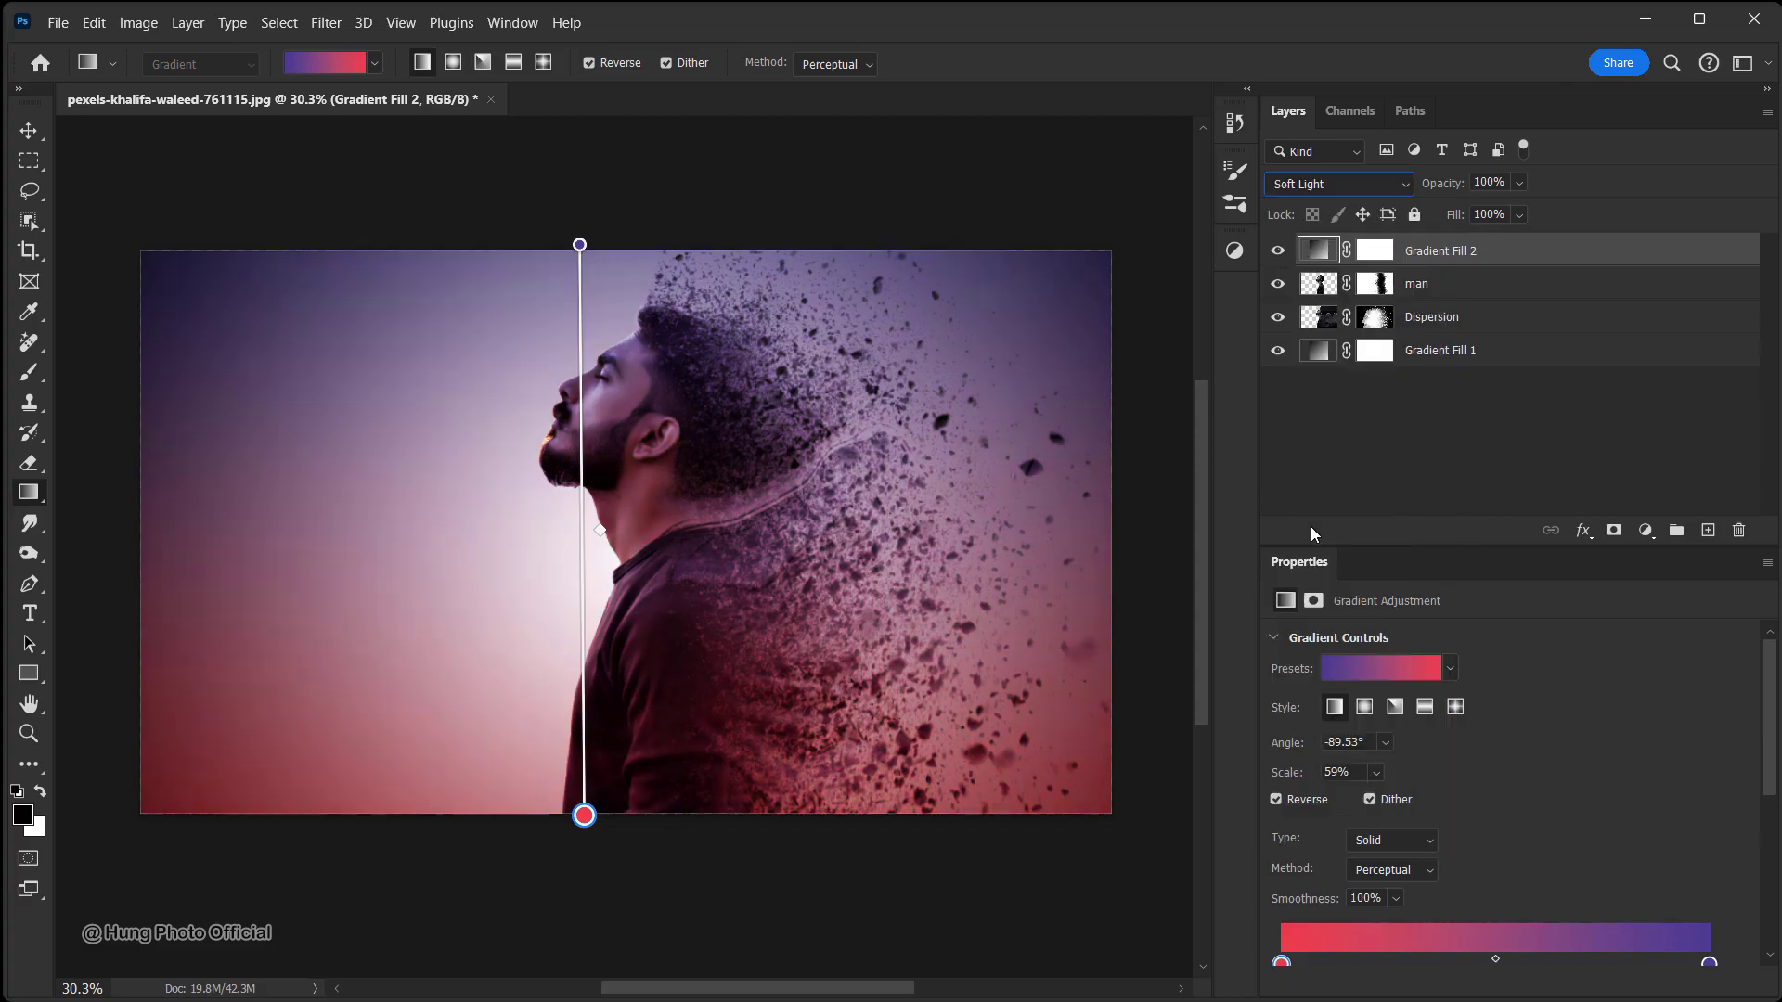
click(1374, 420)
Stamp all visible layers into a new merged layer above Gradient Fill 2
click(1485, 251)
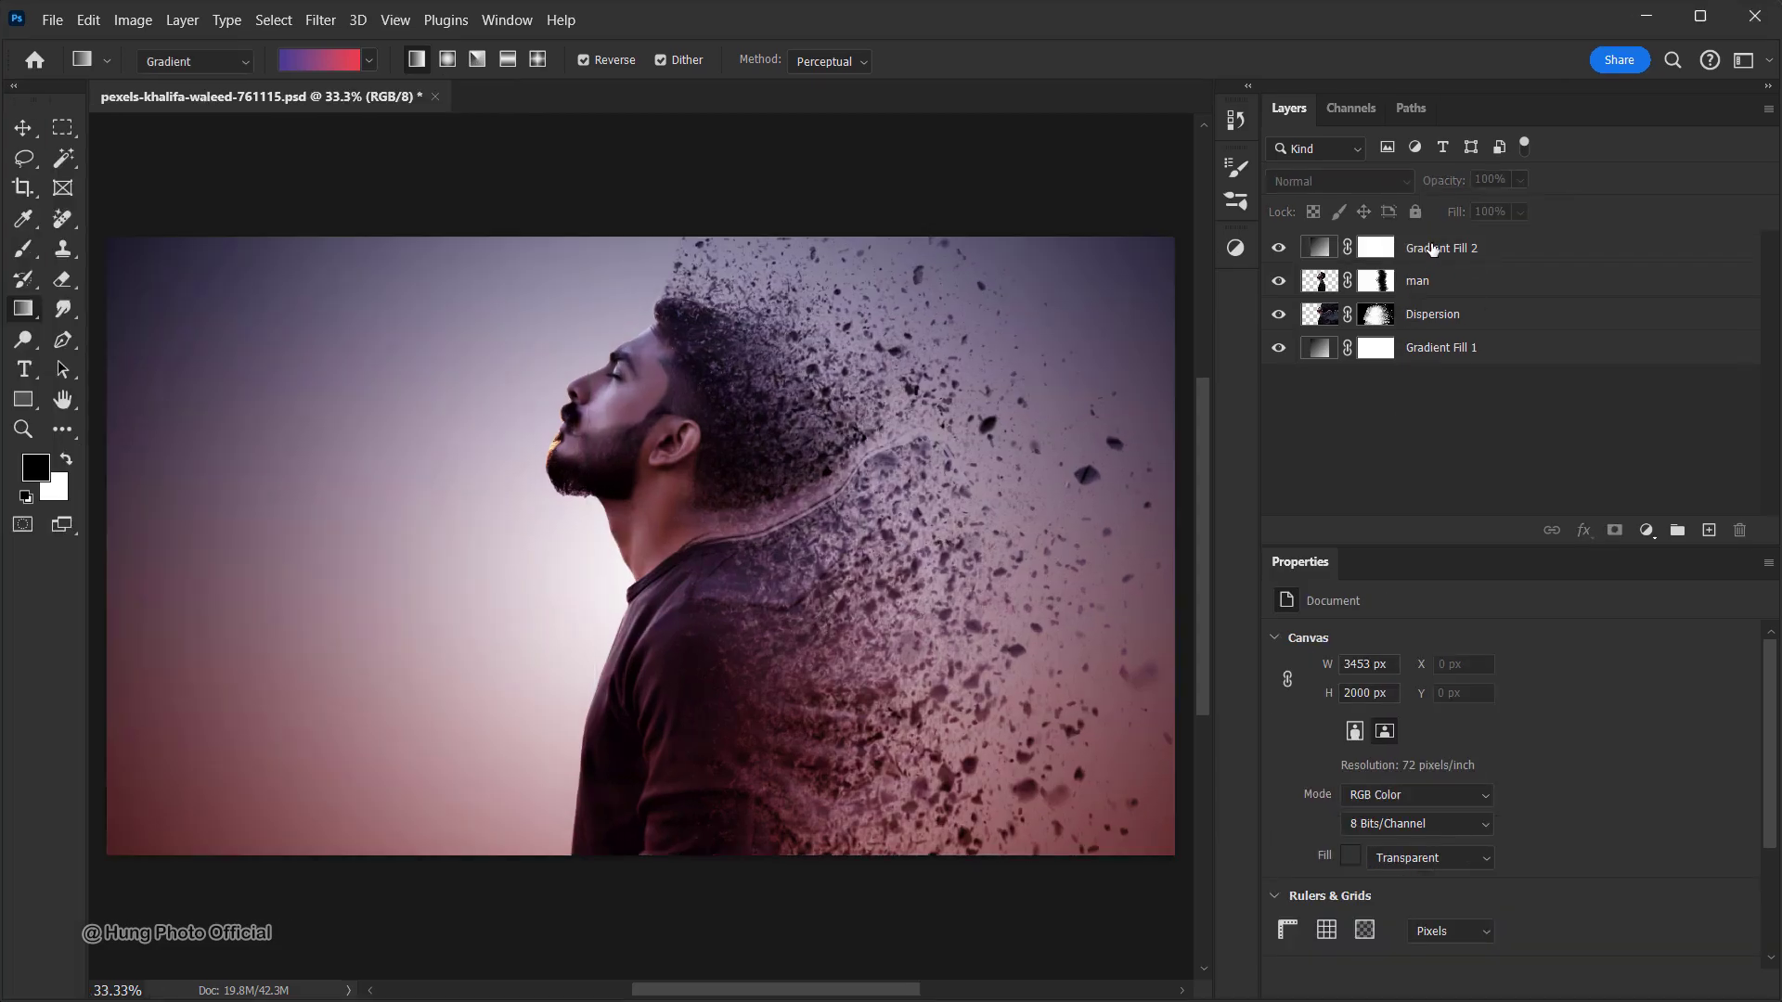
click(1434, 249)
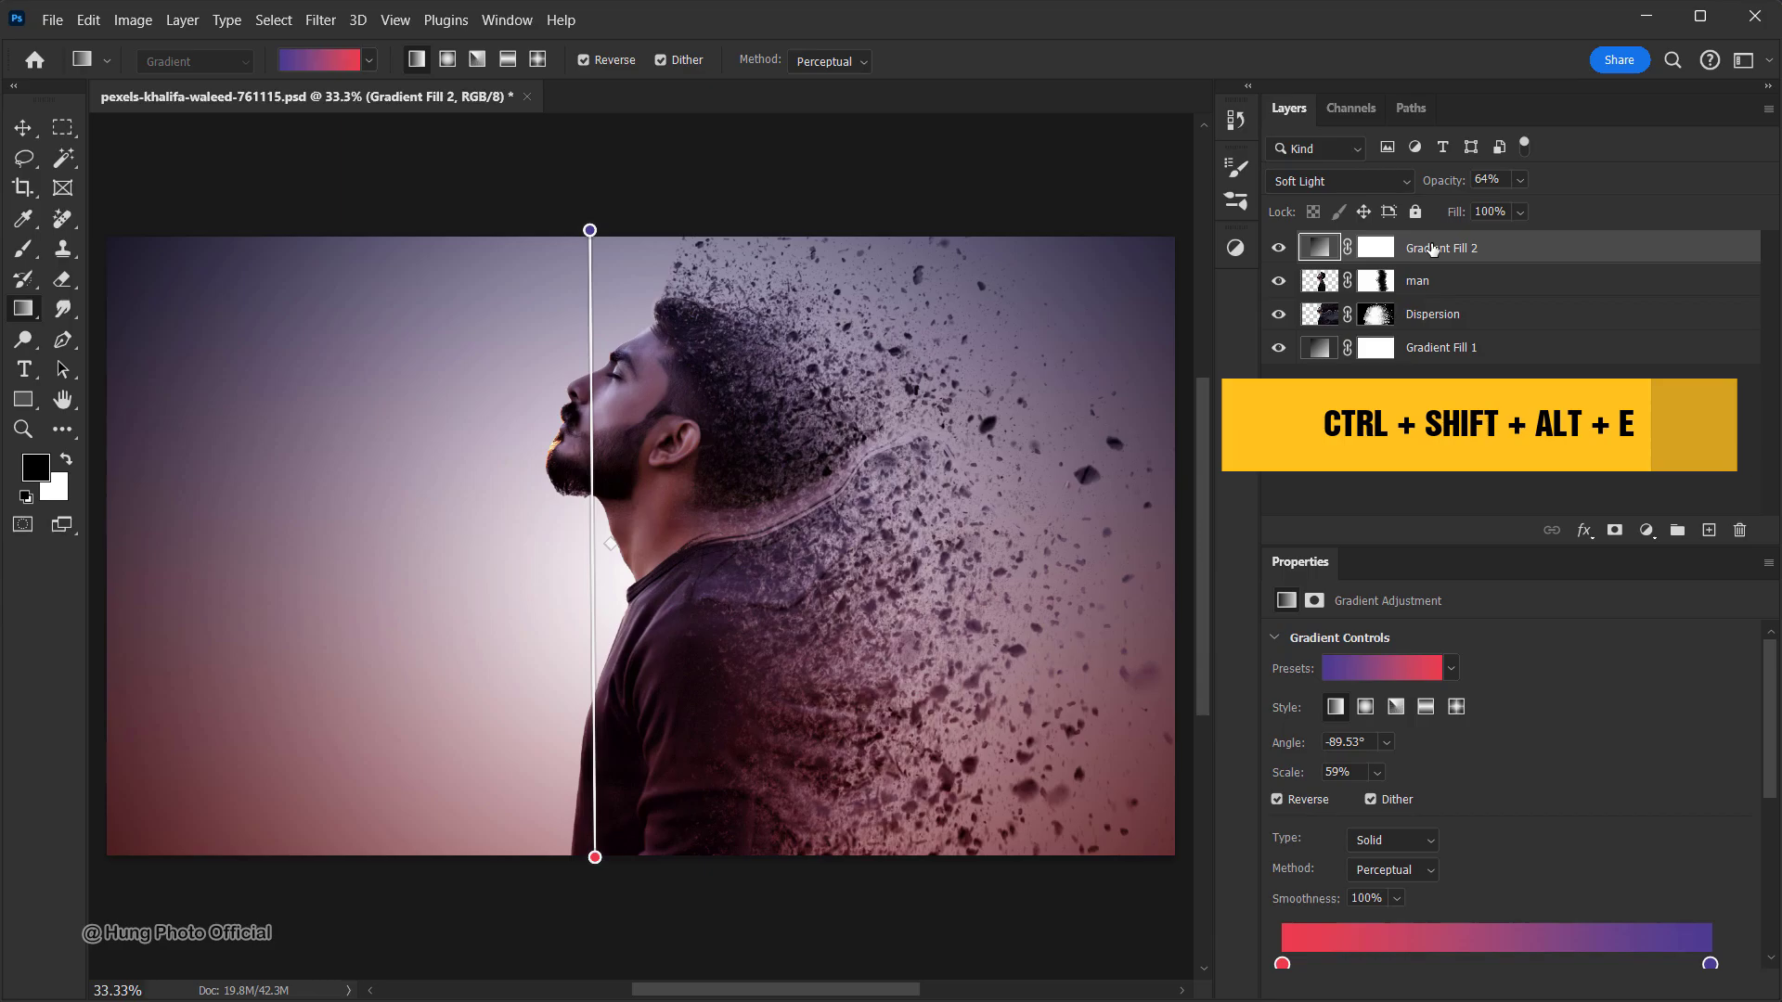
key(ctrl+shift+alt+e)
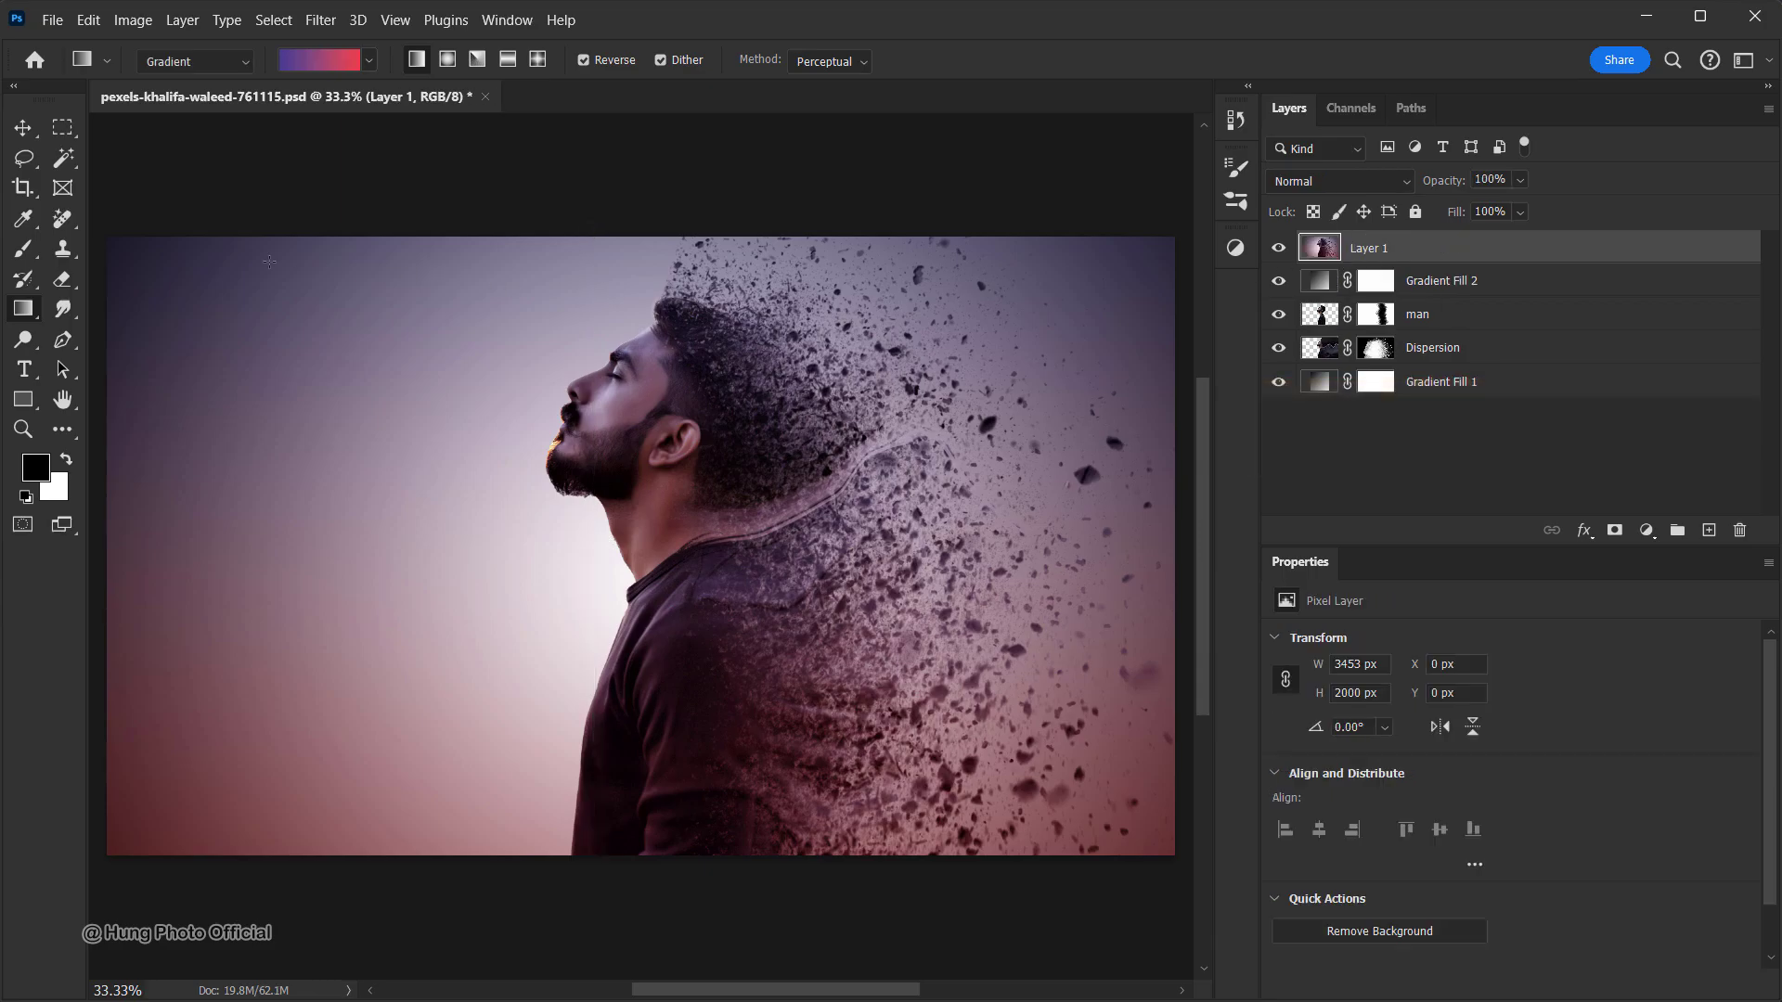
Paint over the pale neckline edge behind the neck with the Remove tool at size 68
right_click(70, 228)
click(140, 240)
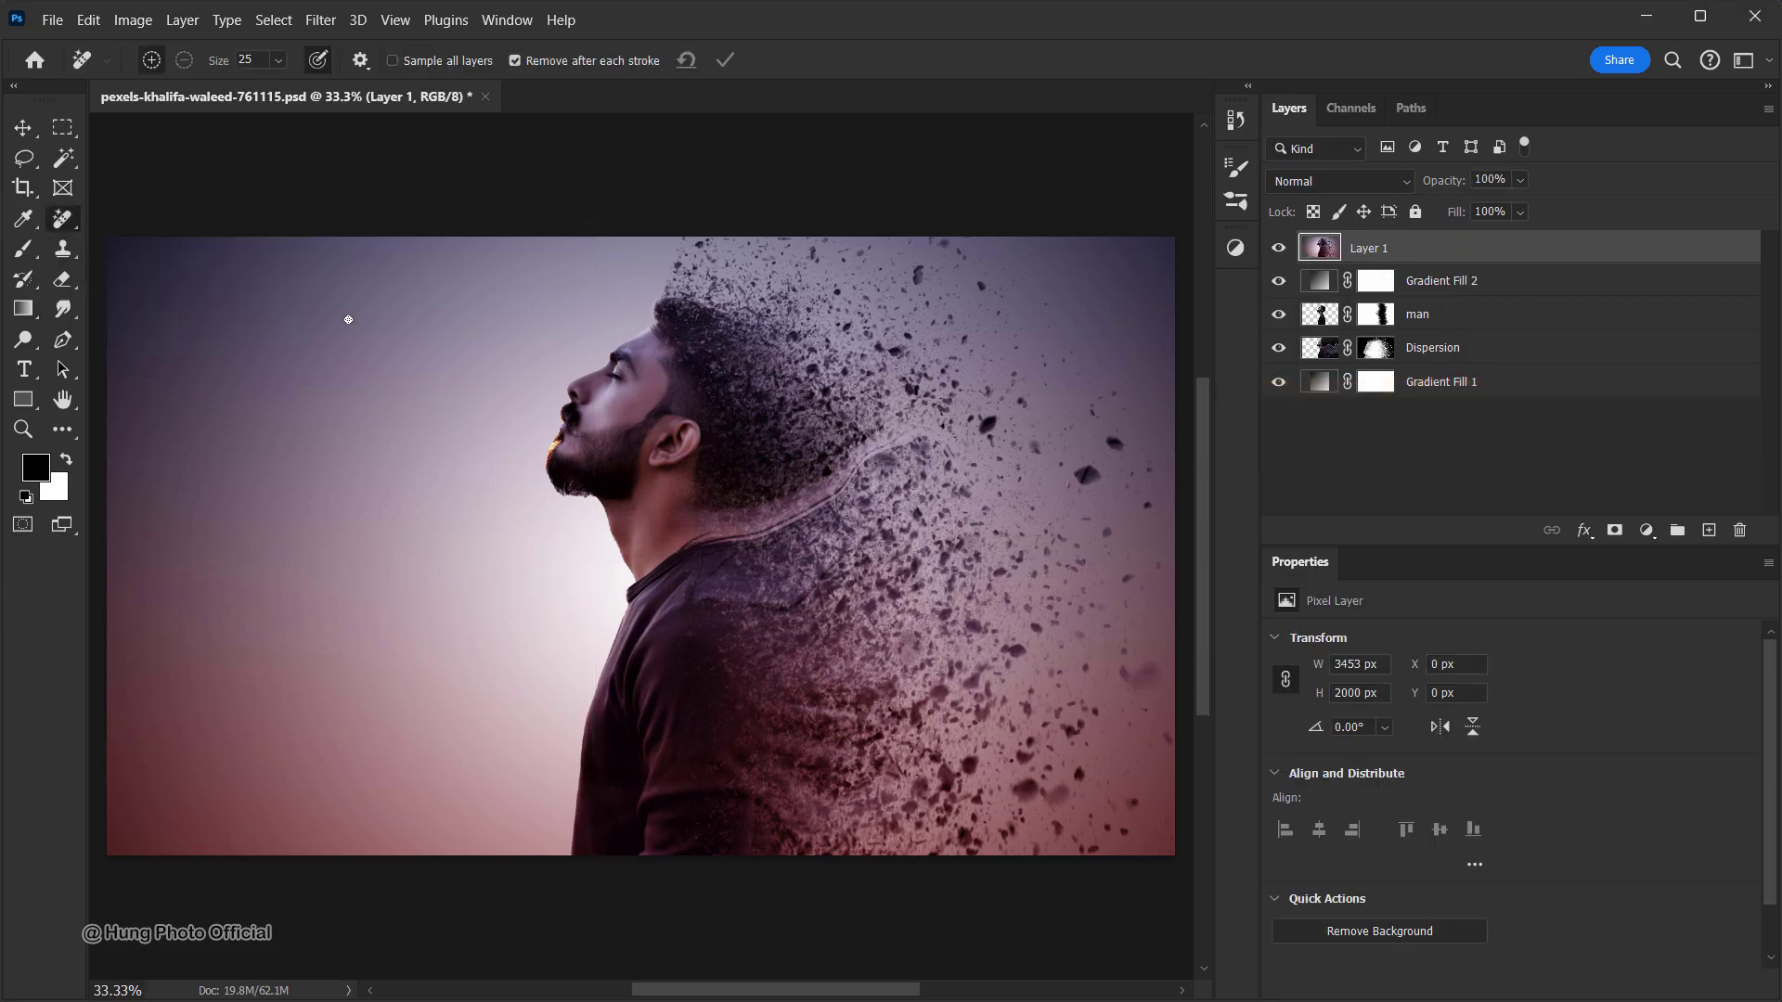
alt+right_click(718, 500)
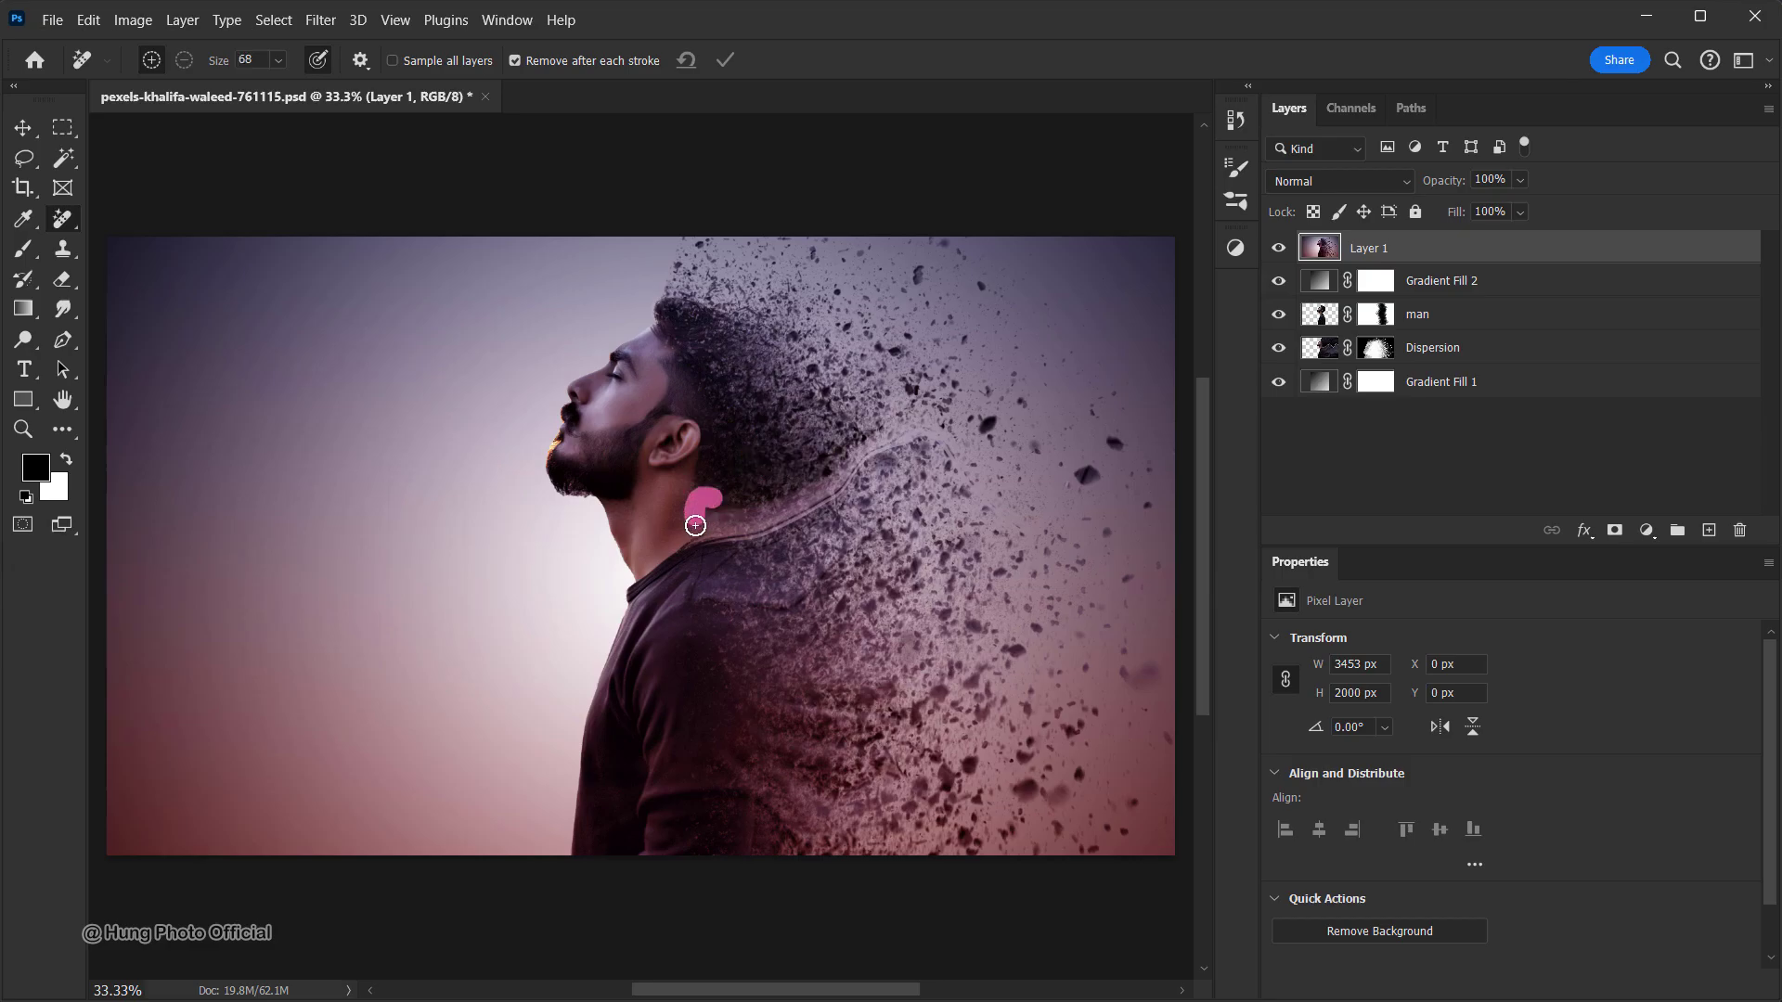